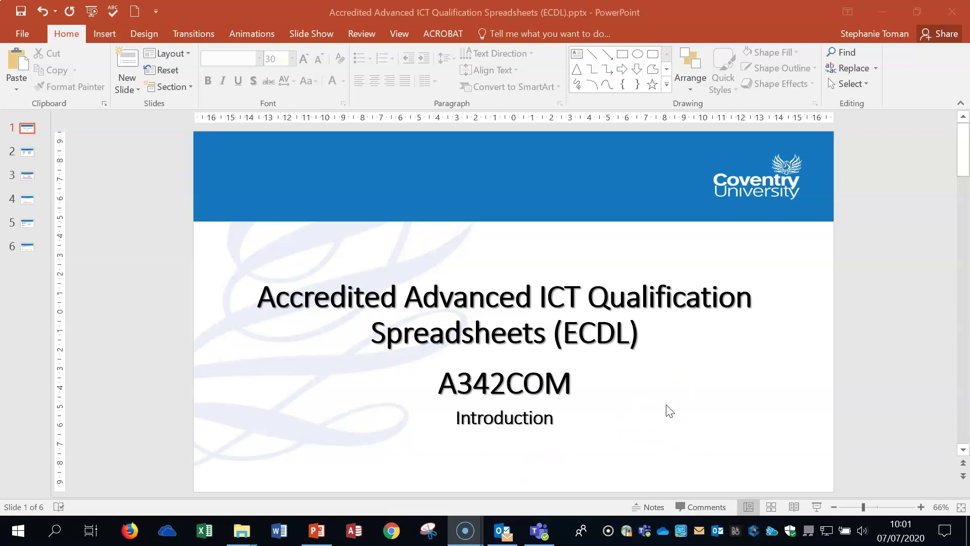
- Scroll to slide 2, which ends with Weekly Revision Exercises: Questions 1-12
scroll(682, 412, "down", 1)
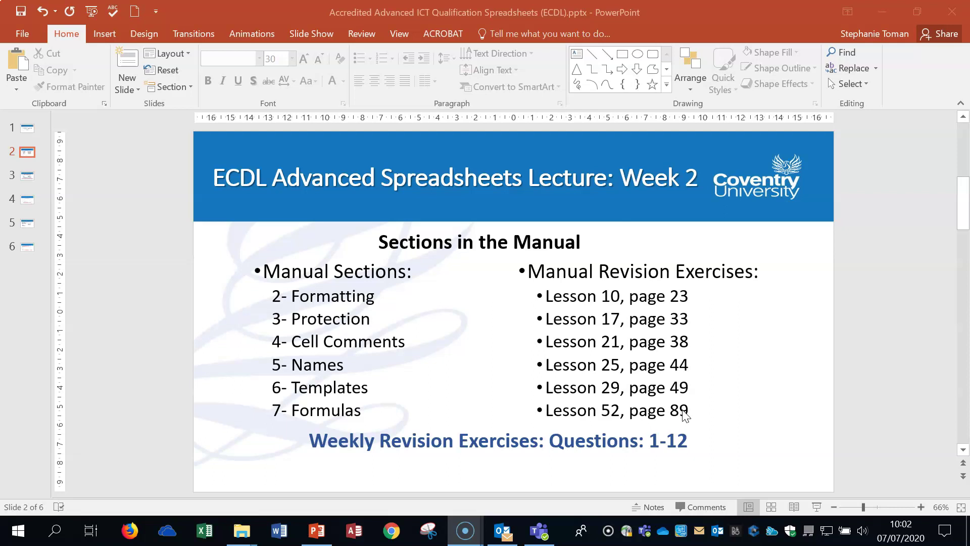
- Minimize PowerPoint and open 1 Formatting.xlsx from the Week 2 > 2_3 Formatting_Protection folder
left_click(885, 11)
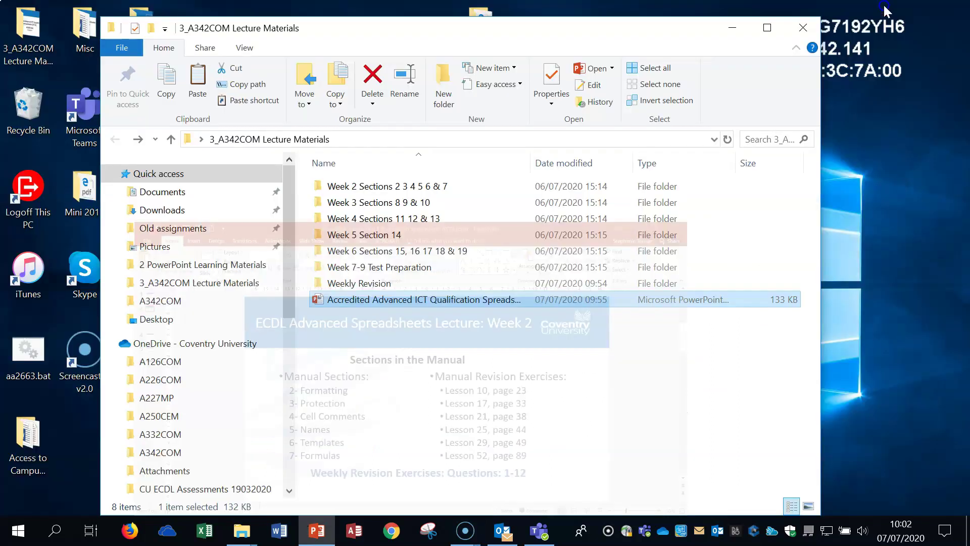
left_click(378, 187)
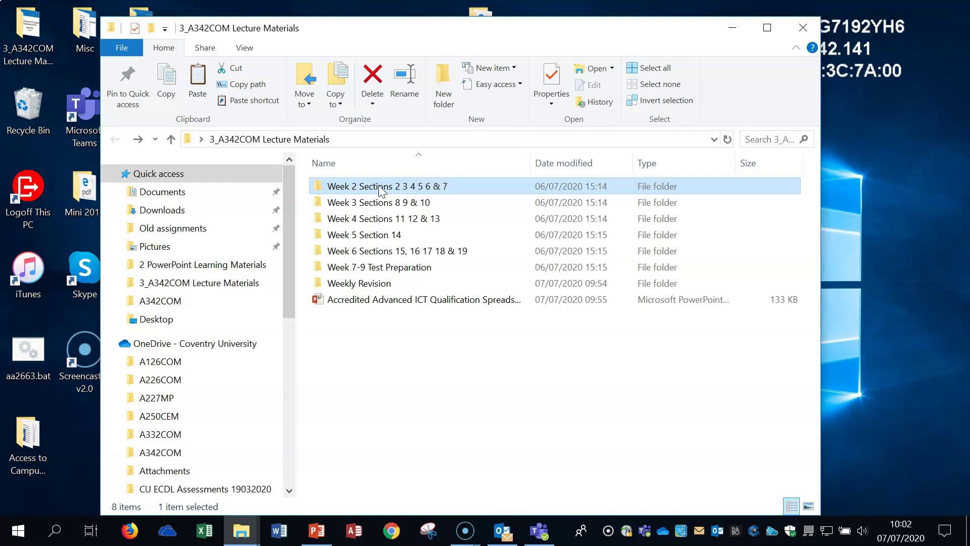
double_click(380, 187)
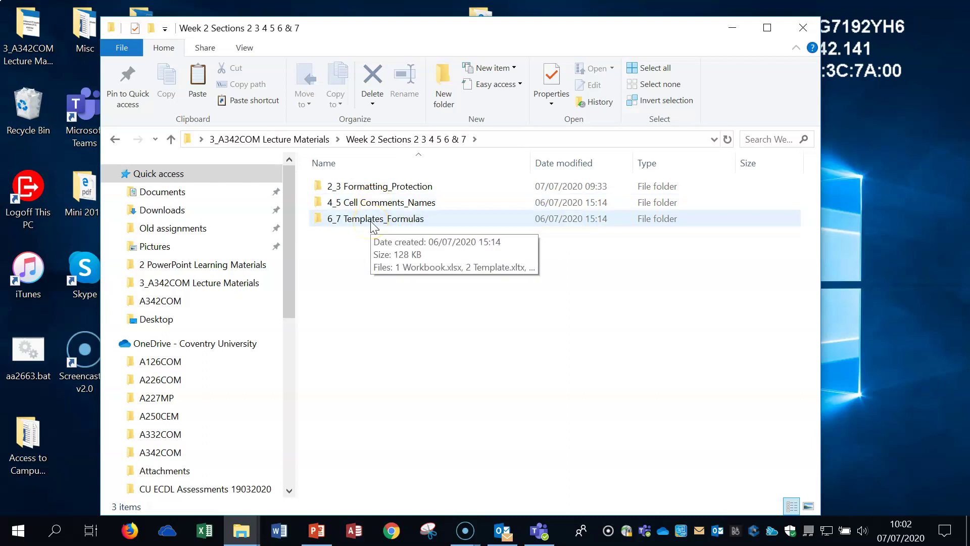
double_click(386, 187)
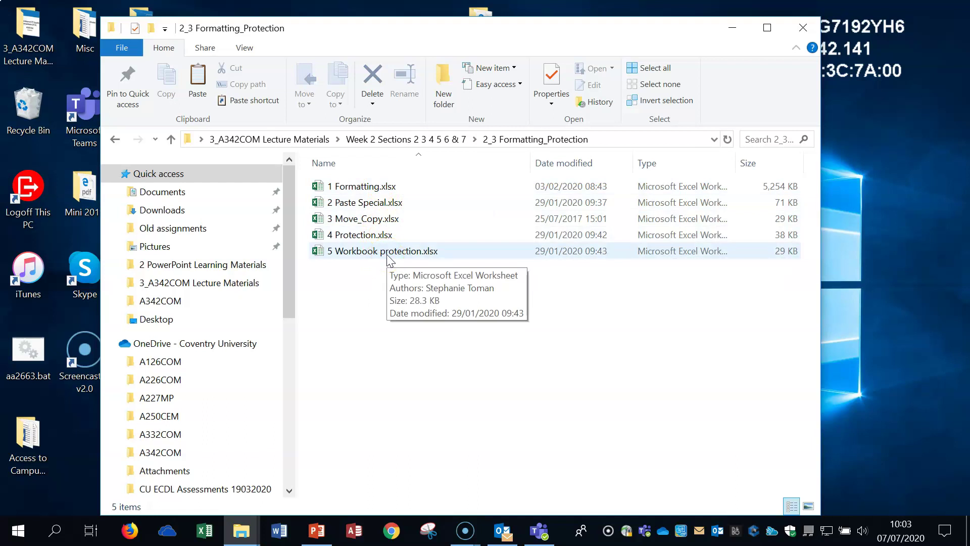
double_click(366, 186)
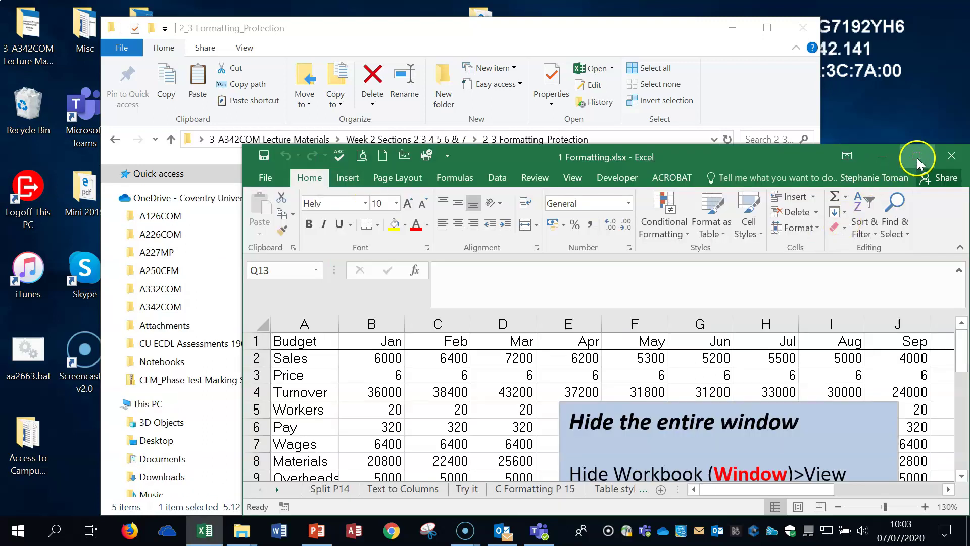
- Maximize Excel, switch to the Split P14 sheet and zoom out to see all rows
left_click(917, 161)
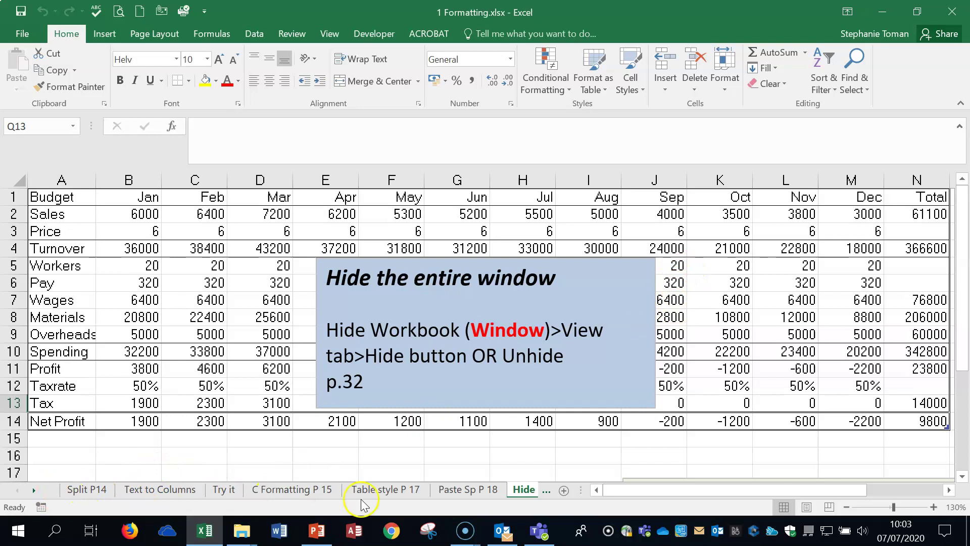
left_click(85, 490)
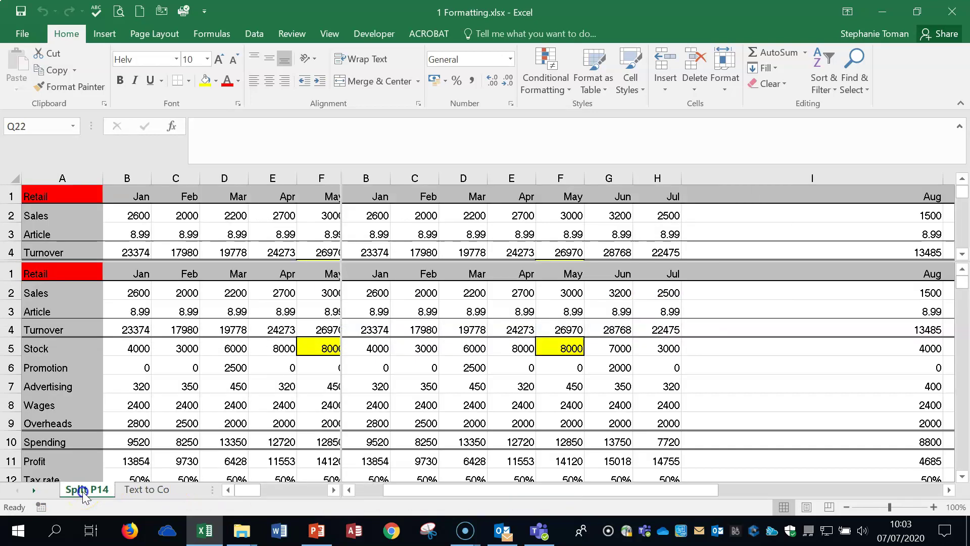
left_click(846, 507)
left_click(846, 507)
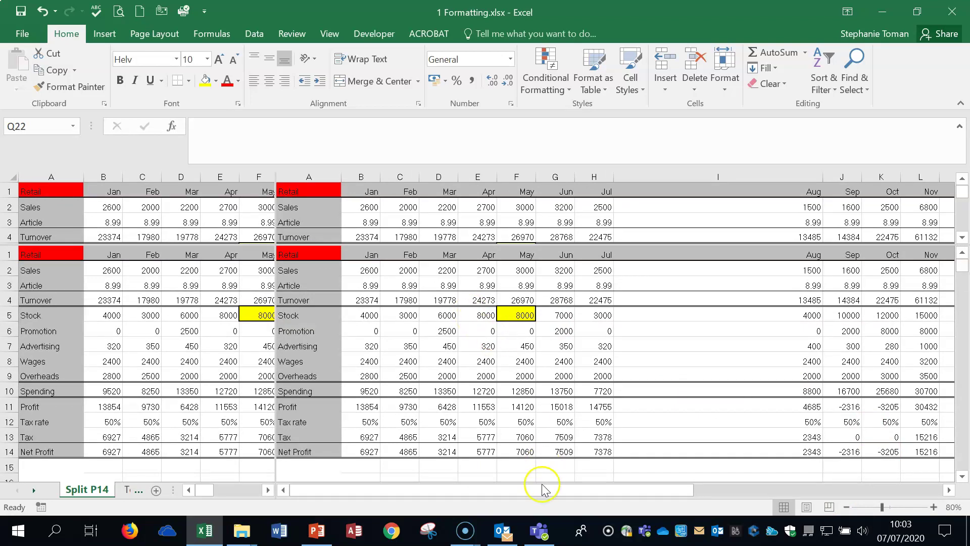
- Select F5, zoom back to 100% and scroll a pane back to column A's labels
left_click_drag(548, 494, 829, 506)
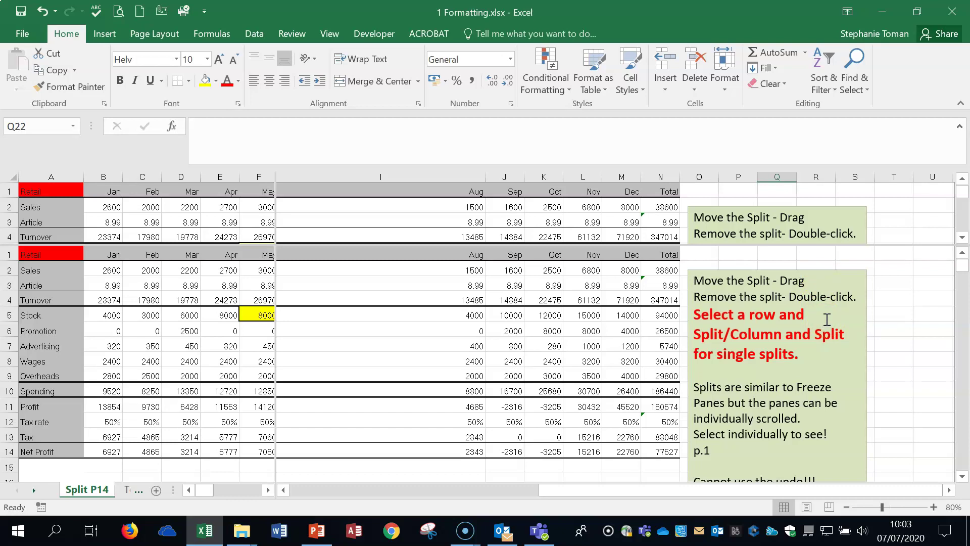
left_click(254, 313)
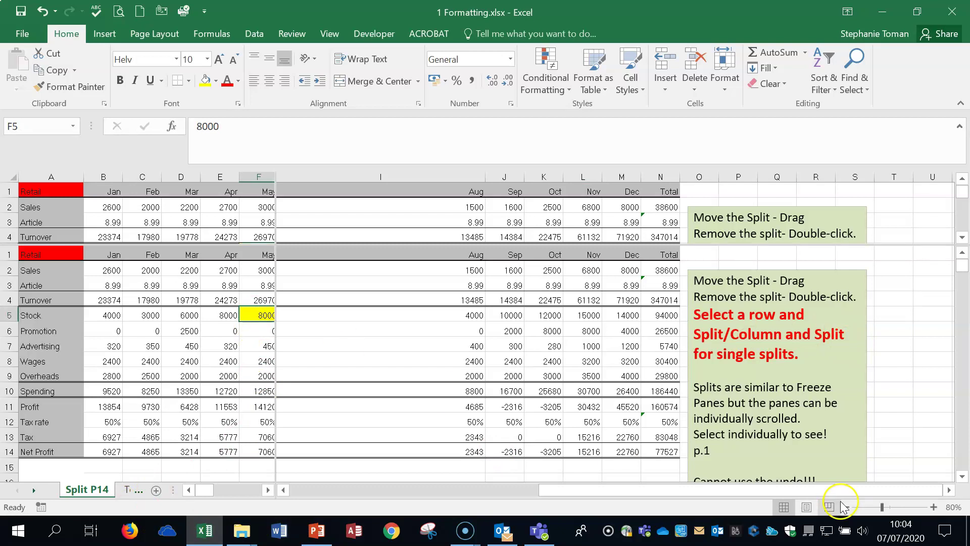
left_click(934, 507)
left_click(934, 506)
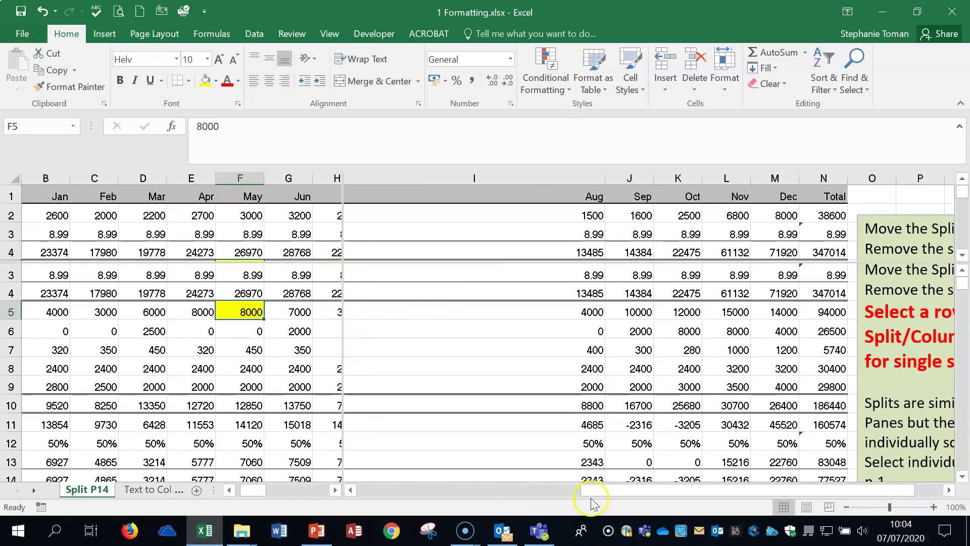
left_click_drag(590, 490, 361, 490)
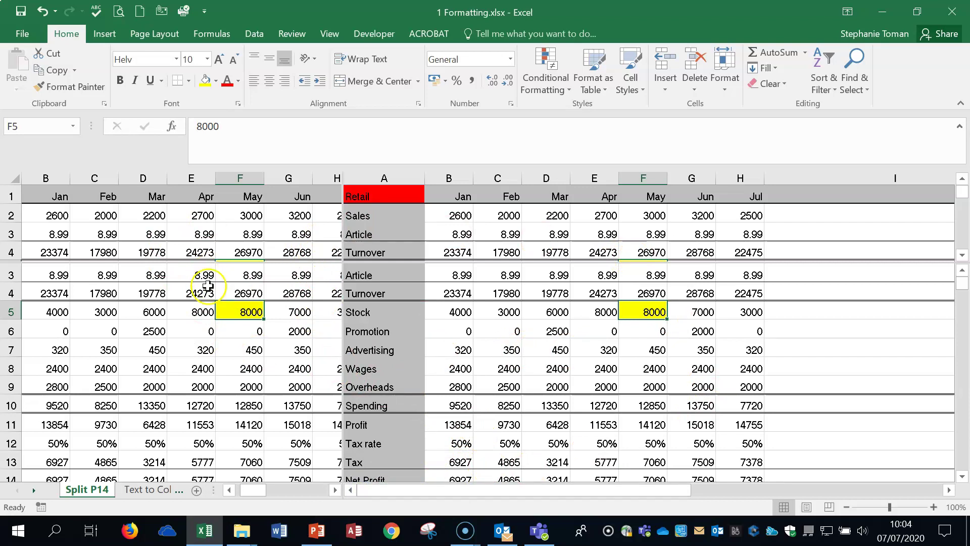
- On the View tab, zoom Split P14 in to 120%
left_click(331, 34)
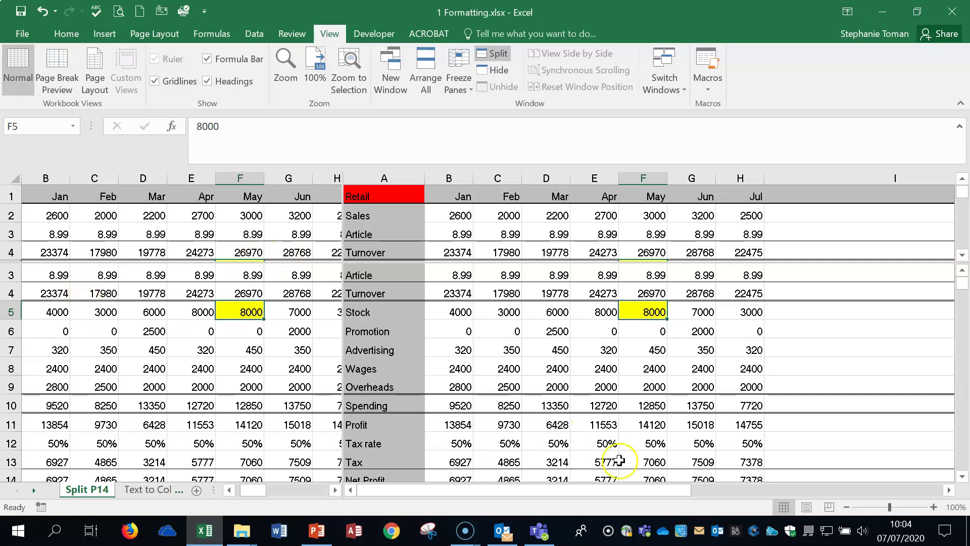
left_click(933, 507)
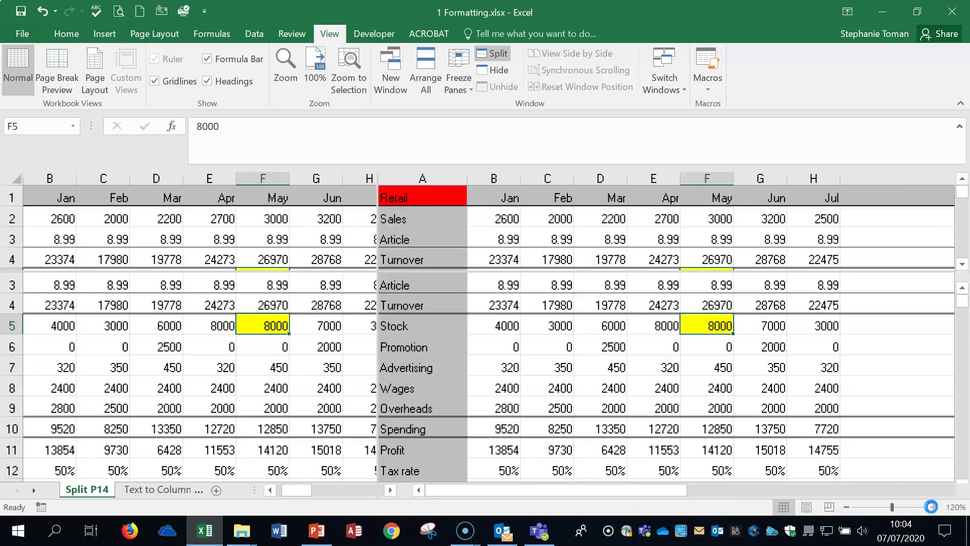
left_click(933, 507)
scroll(277, 331, "up", 1)
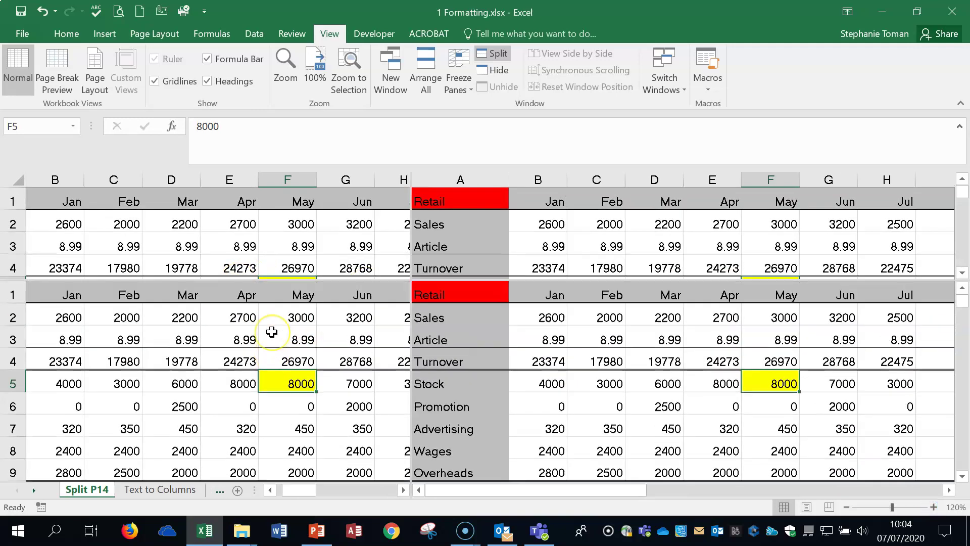
- Move the vertical split to the H/I border, nudge the horizontal split up, and select F5
left_click(412, 219)
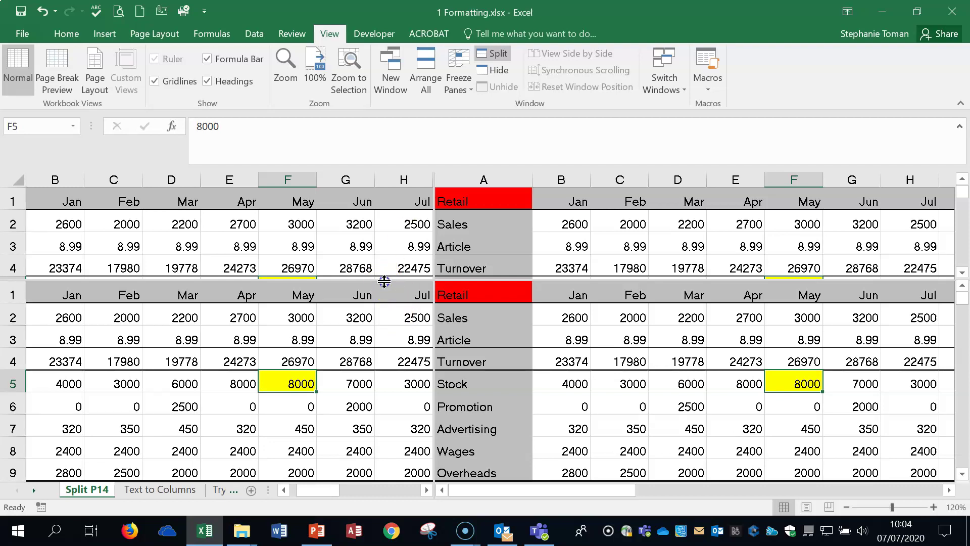
left_click_drag(384, 282, 384, 279)
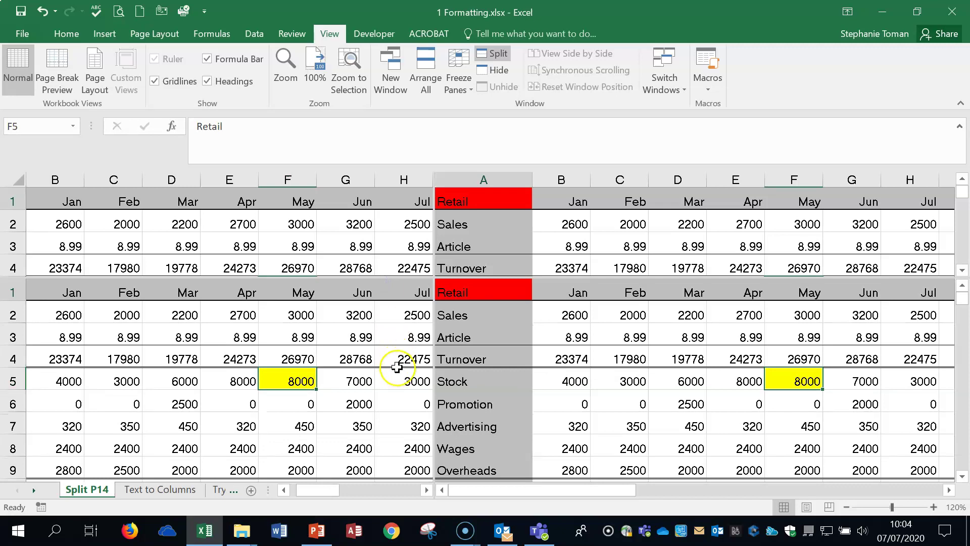
left_click(288, 380)
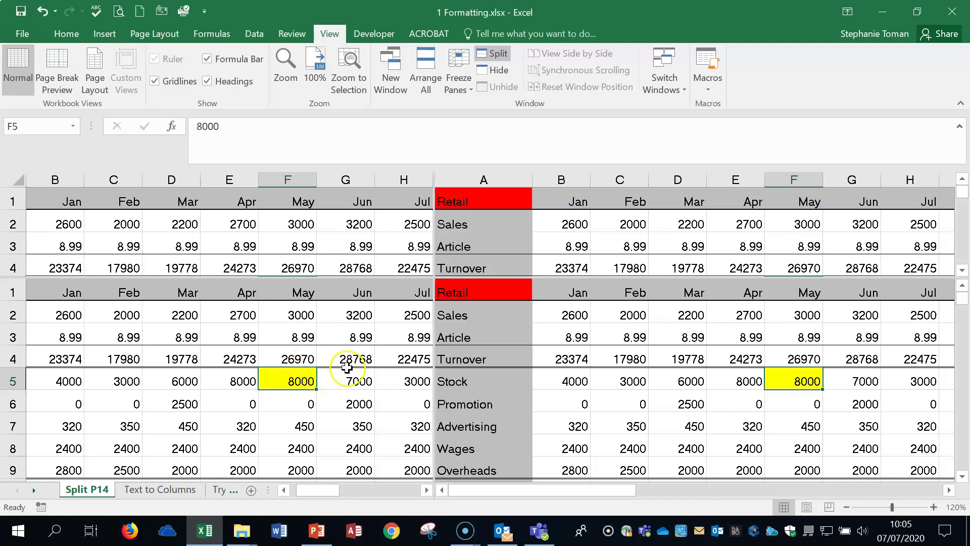
left_click(357, 380)
left_click(288, 378)
- Remove the split and re-split the sheet at cell F5
left_click(491, 53)
left_click(491, 54)
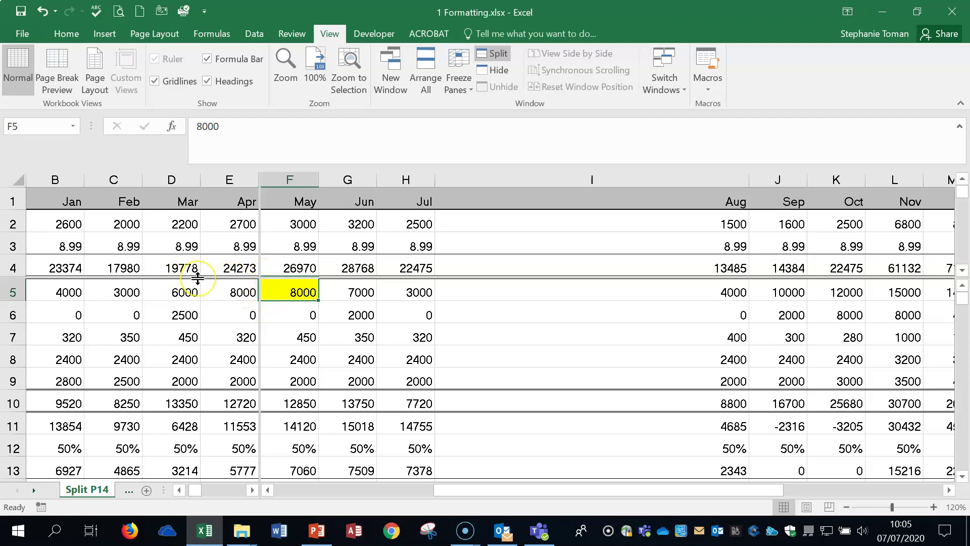
left_click_drag(197, 278, 197, 277)
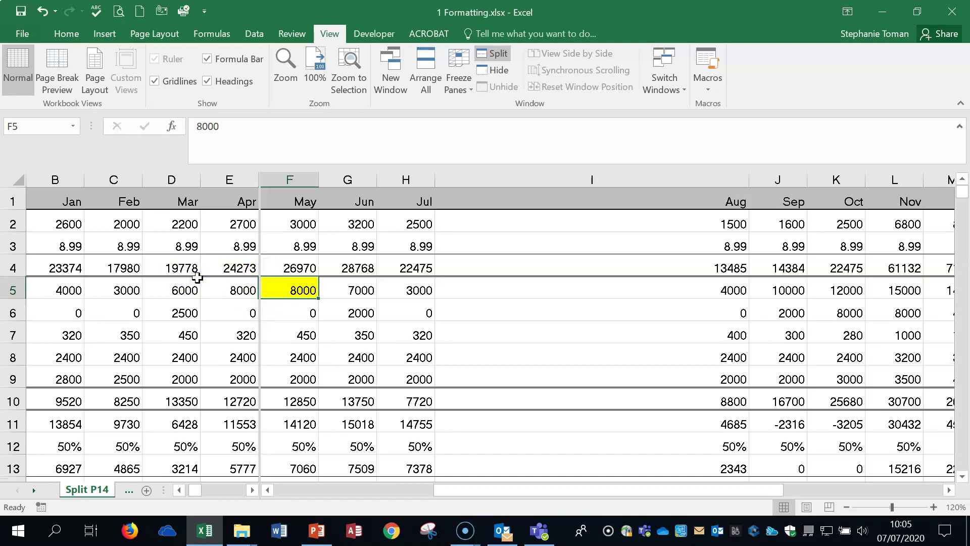
- Scroll the right pane to show Oct–Dec and the Total column
mouse_move(531, 488)
left_mouse_down()
mouse_move(369, 494)
mouse_move(629, 505)
mouse_move(416, 503)
mouse_move(548, 503)
mouse_move(523, 505)
left_mouse_up()
left_click_drag(589, 488, 803, 489)
scroll(826, 332, "down", 1)
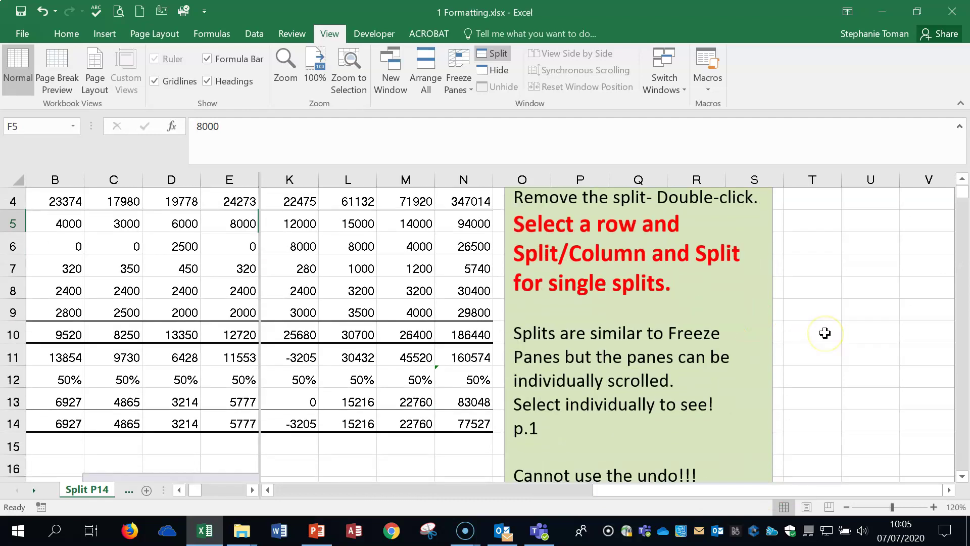
scroll(826, 333, "up", 1)
scroll(825, 333, "down", 2)
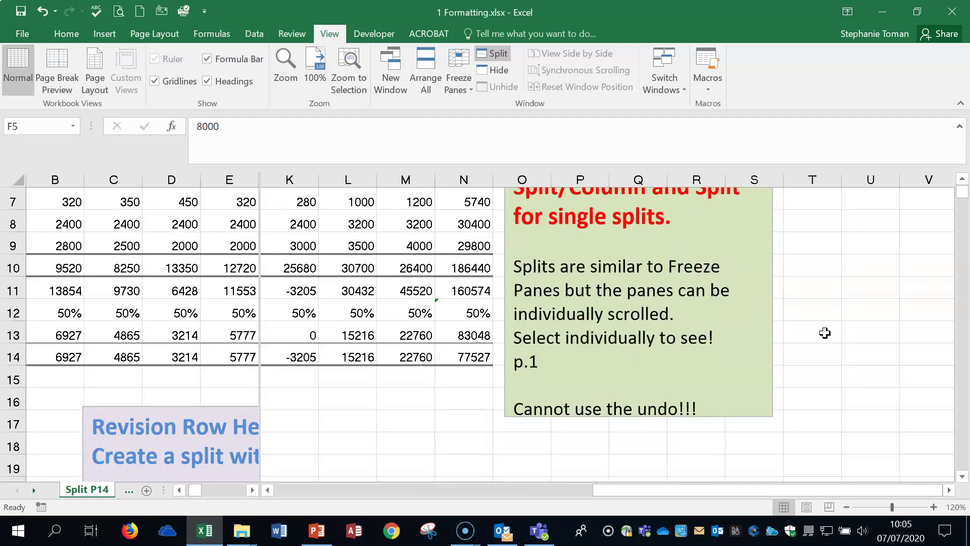
scroll(825, 333, "up", 2)
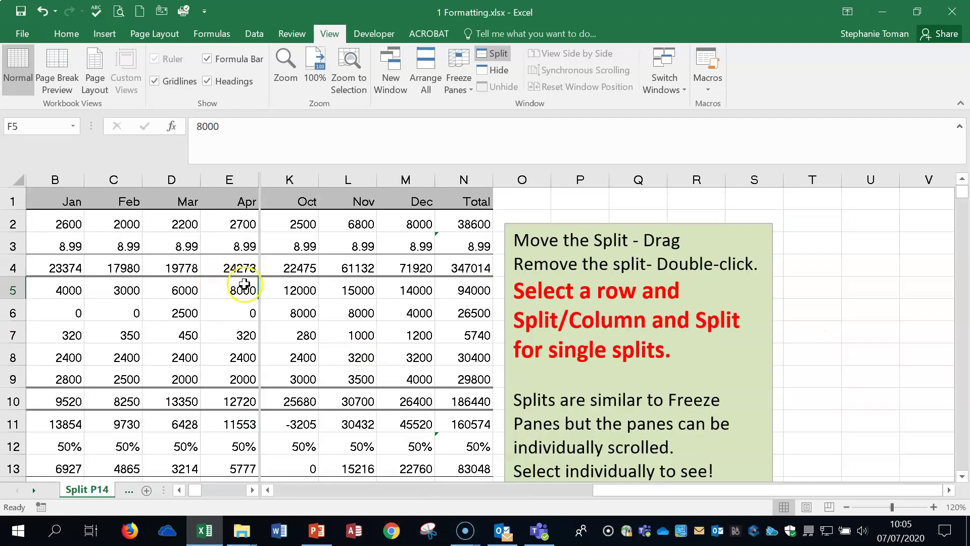
- Remove the vertical split and select the Turnover row 4, comparing it with row 1
double_click(258, 315)
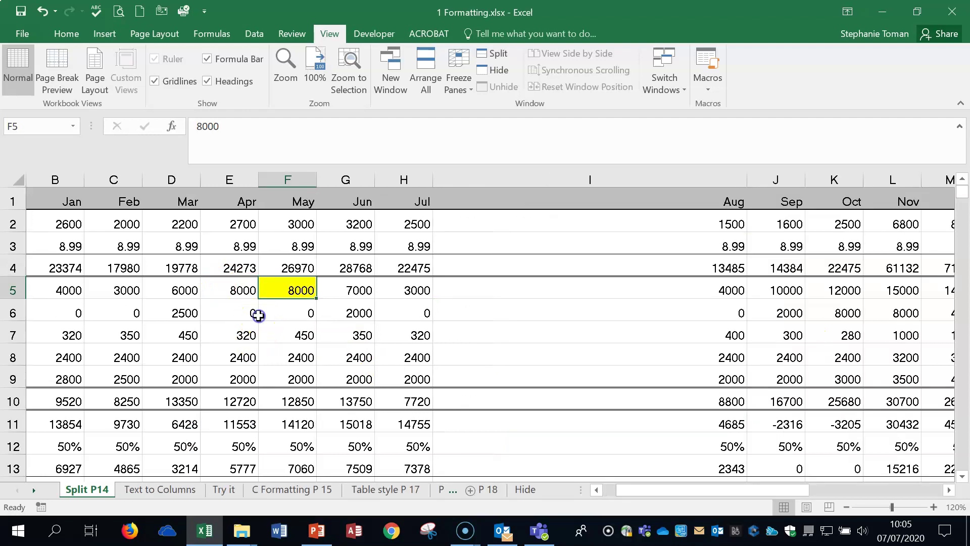
left_click_drag(649, 492, 624, 491)
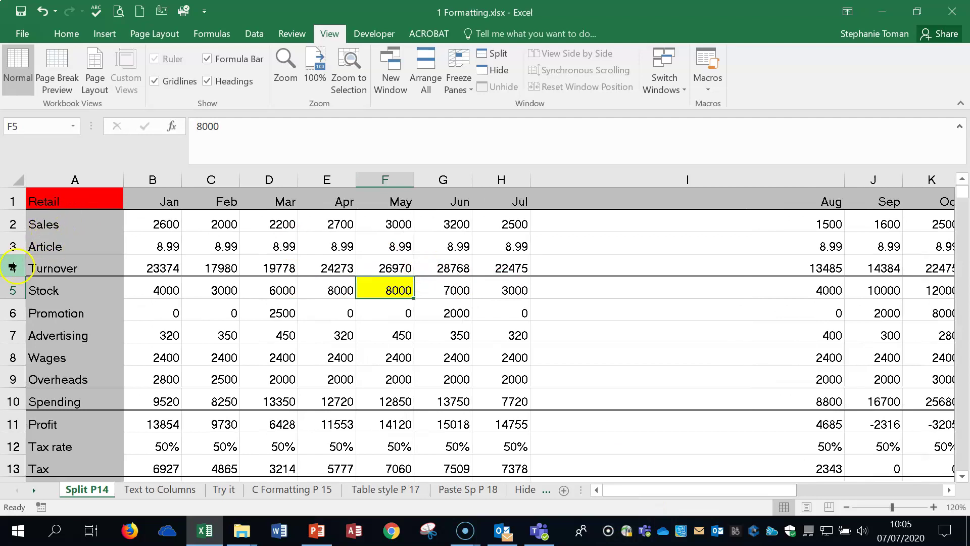
left_click(15, 267)
left_click(15, 202)
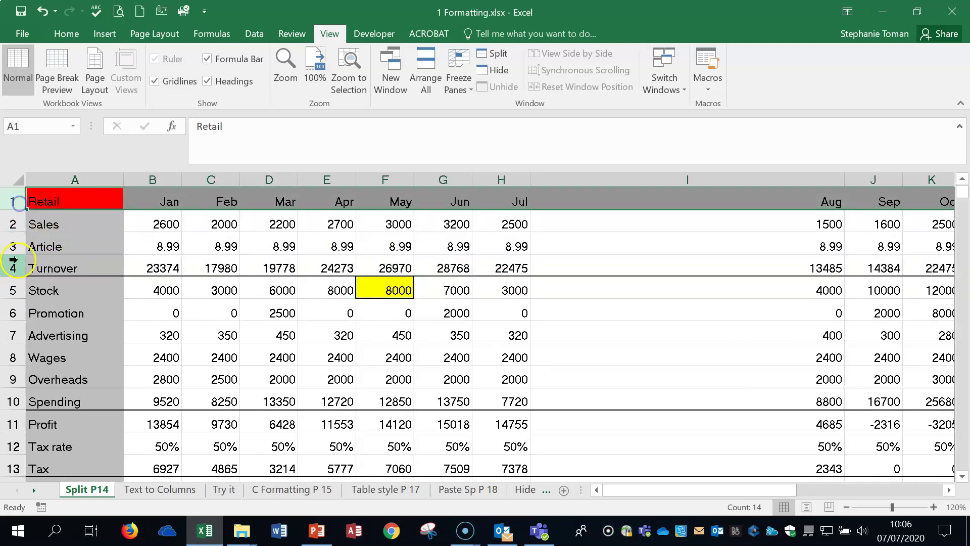
left_click(15, 266)
left_click(16, 204)
left_click(16, 266)
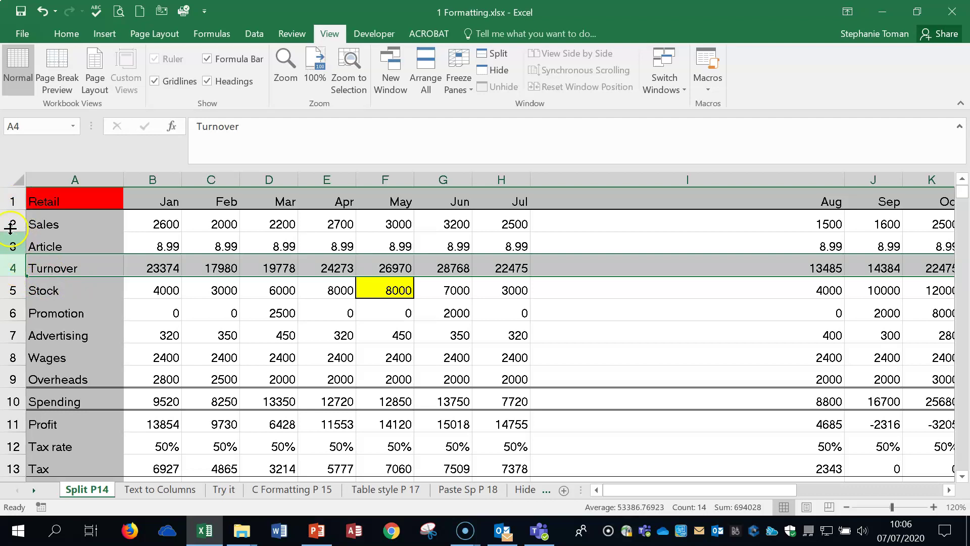
- Select cell A4 and open the Freeze Panes dropdown
scroll(319, 316, "down", 1)
scroll(318, 317, "up", 1)
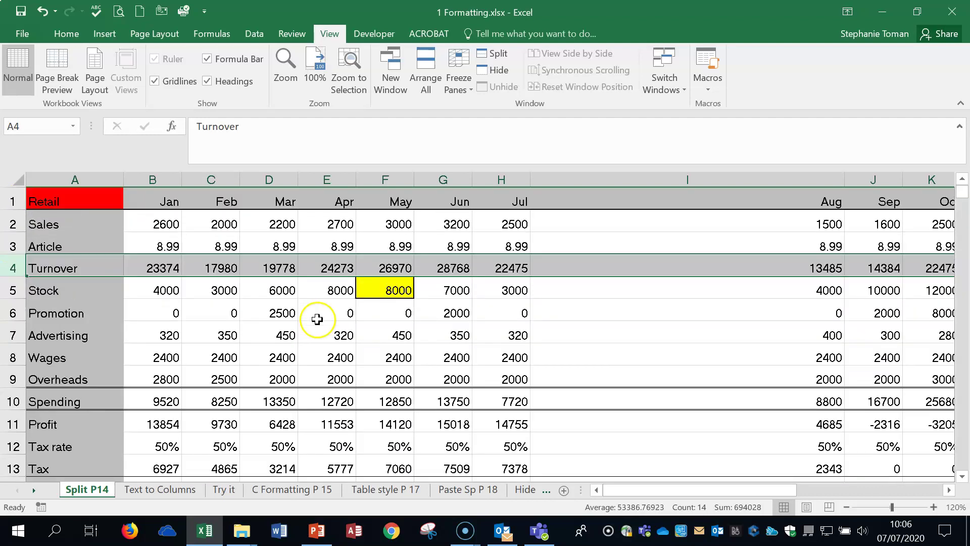
scroll(318, 317, "down", 1)
scroll(320, 324, "up", 1)
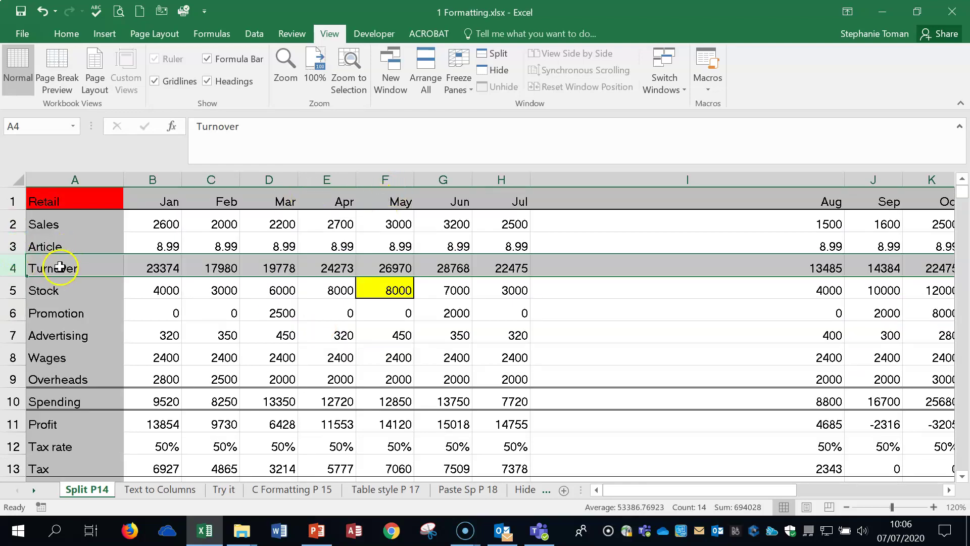
left_click(84, 266)
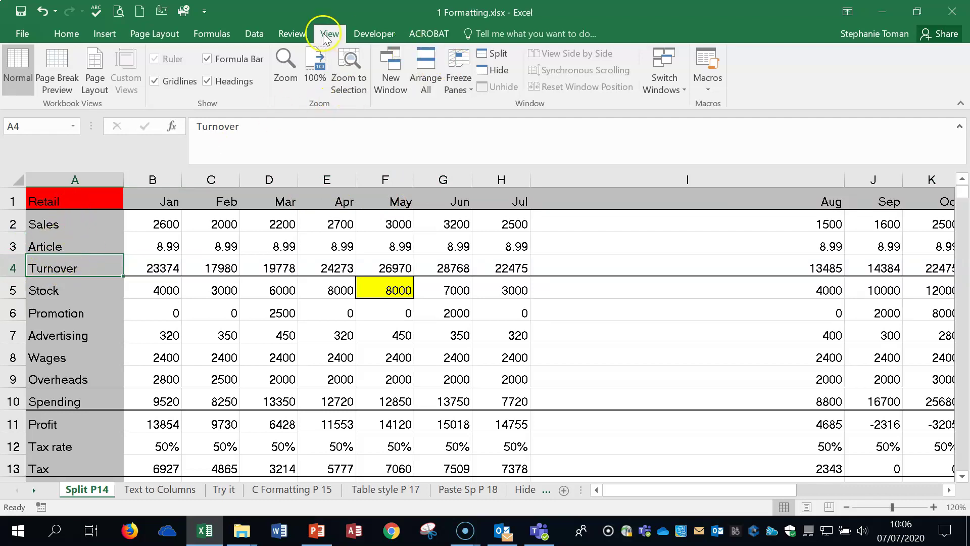
left_click(459, 73)
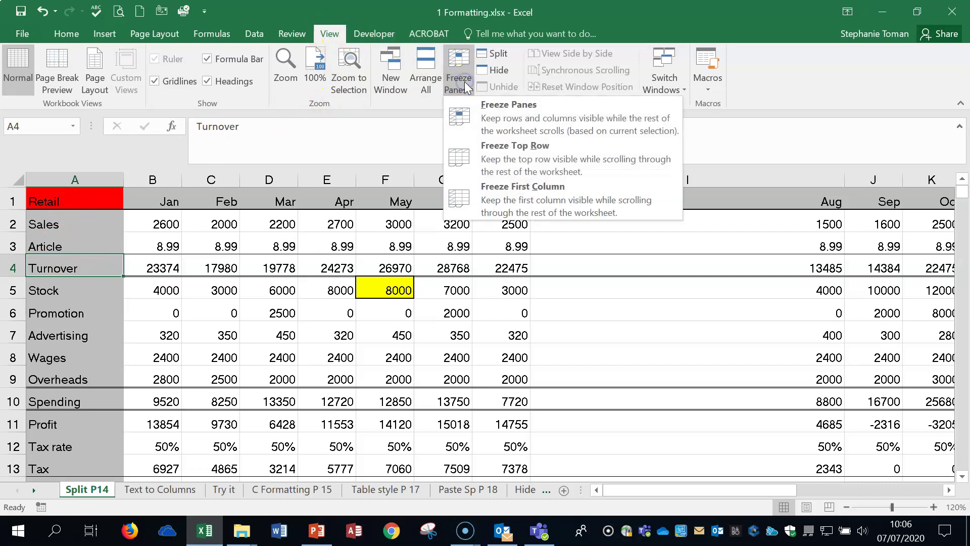
- Freeze the rows above Turnover (row 4), scroll to test, then unfreeze
left_click(522, 116)
scroll(343, 309, "down", 1)
scroll(343, 309, "down", 1)
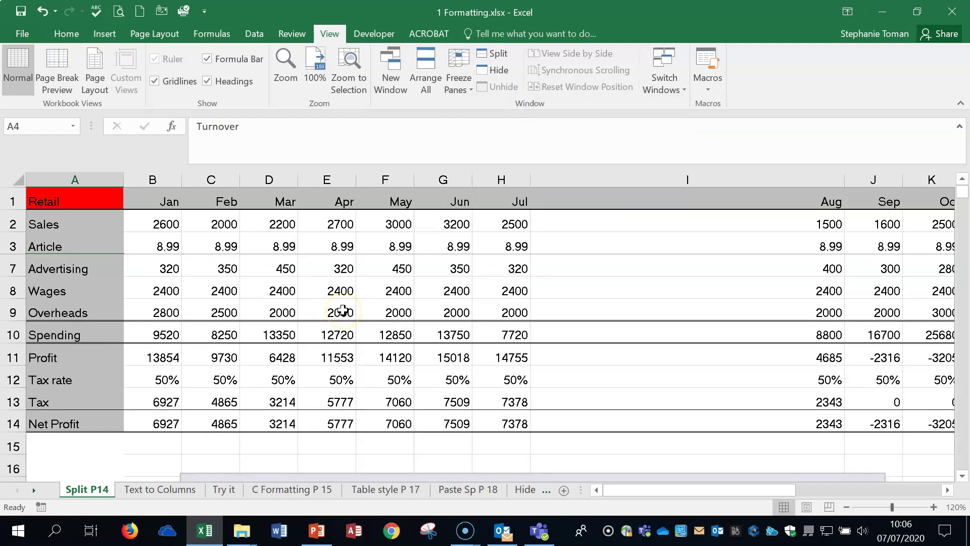
scroll(343, 310, "up", 1)
scroll(343, 310, "down", 1)
scroll(343, 310, "up", 1)
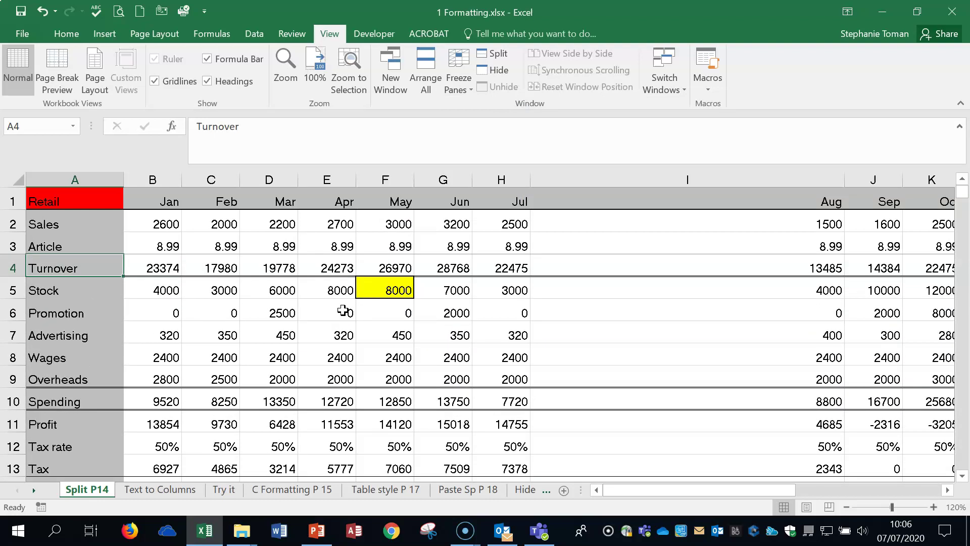
left_click(14, 265)
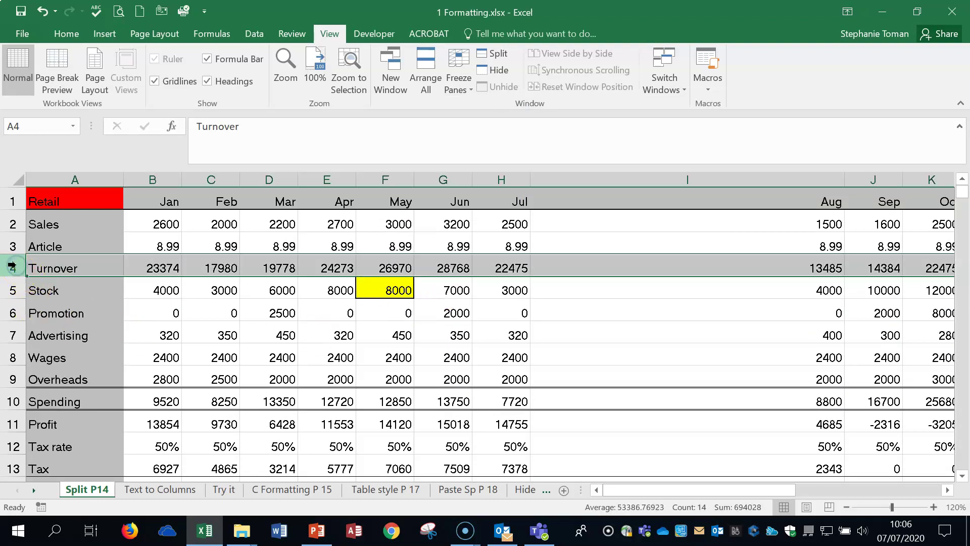
left_click(458, 85)
left_click(514, 108)
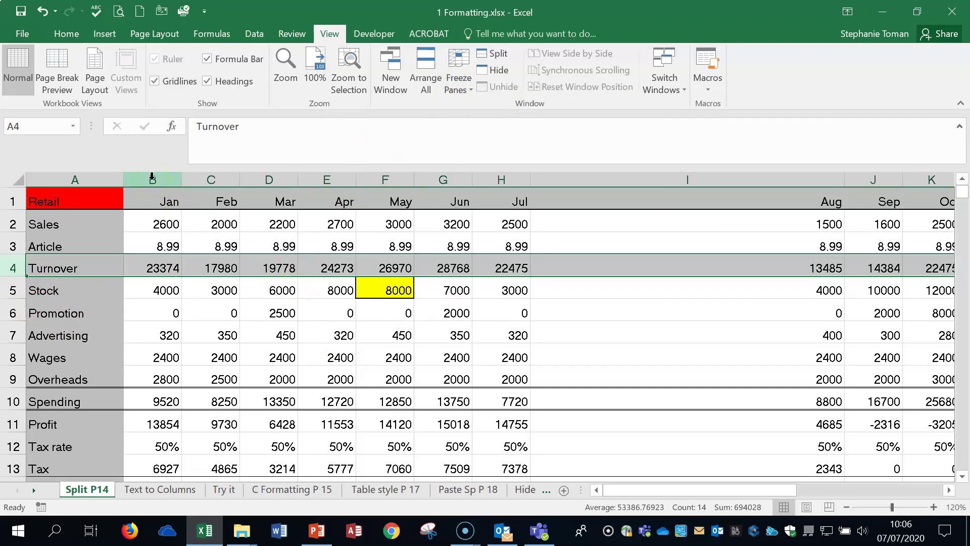
- Freeze the columns left of column C, scroll to test, then unfreeze
left_click(212, 178)
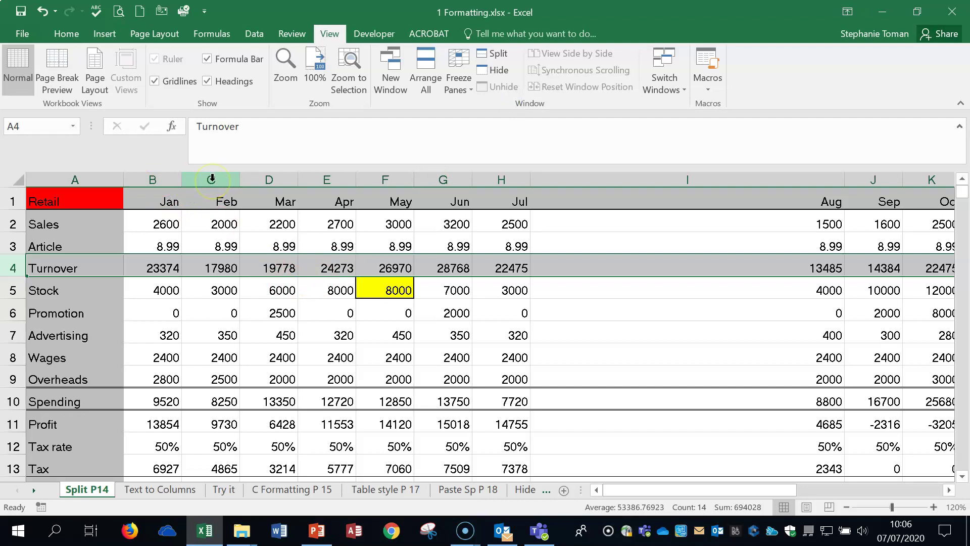
left_click(211, 178)
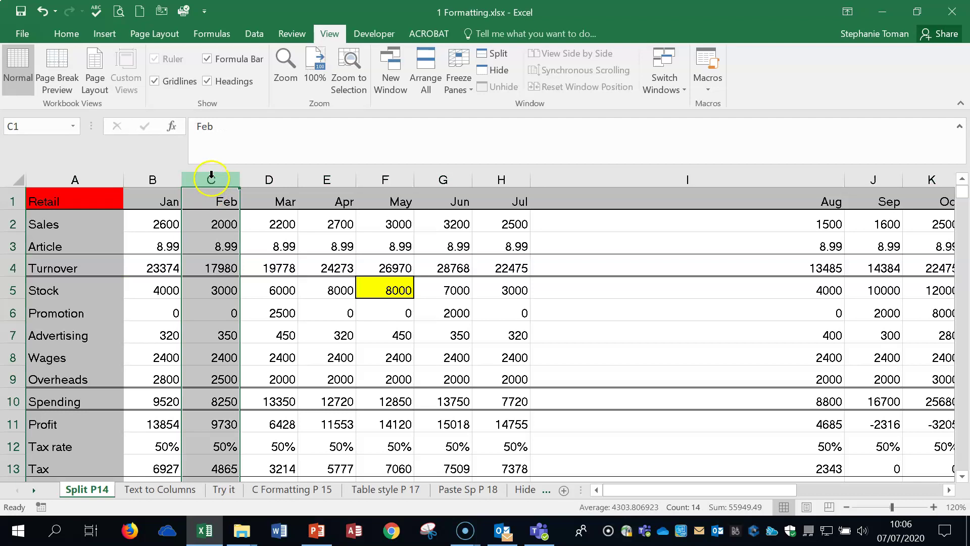
left_click(472, 89)
left_click(495, 116)
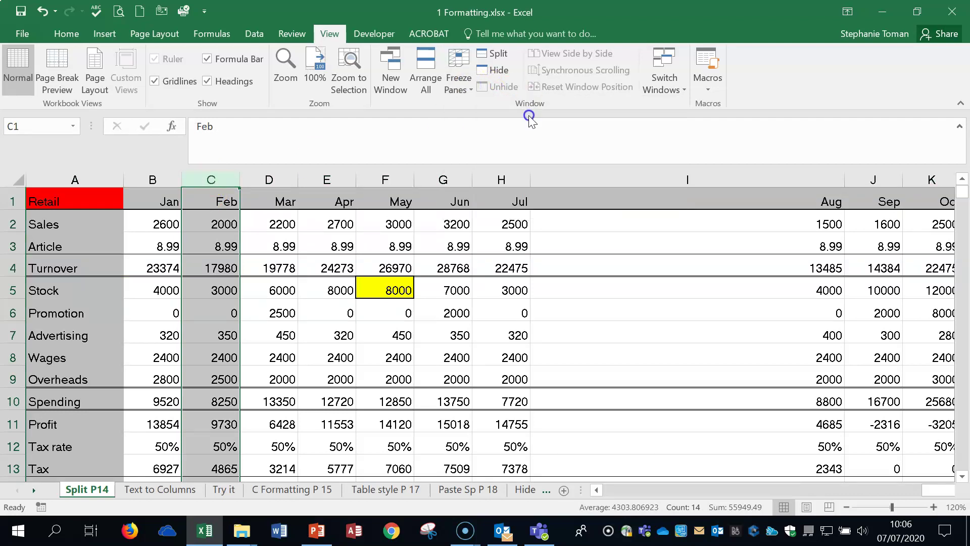
left_click_drag(651, 489, 715, 500)
left_click(469, 91)
left_click(488, 107)
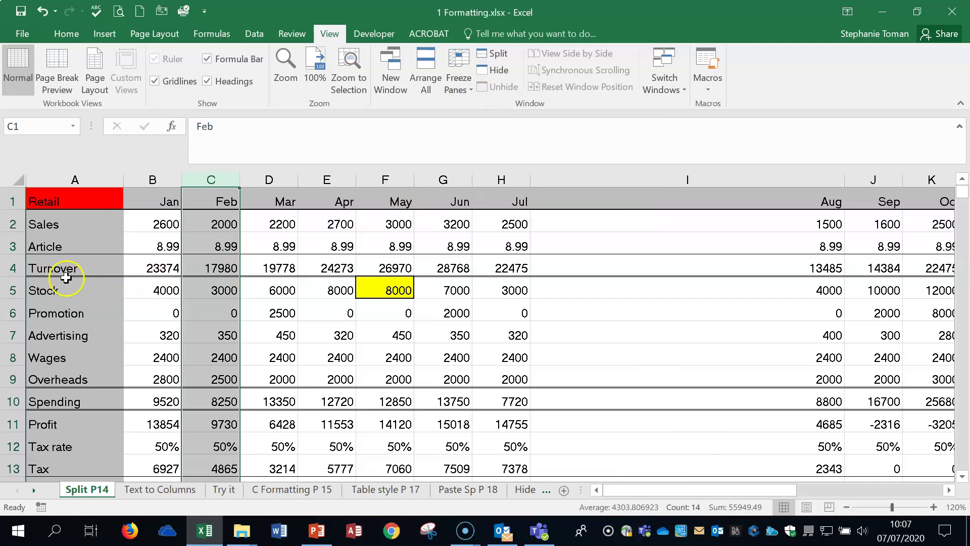
- Freeze rows above 4 and columns before C at cell C4, and scroll to test
left_click(153, 265)
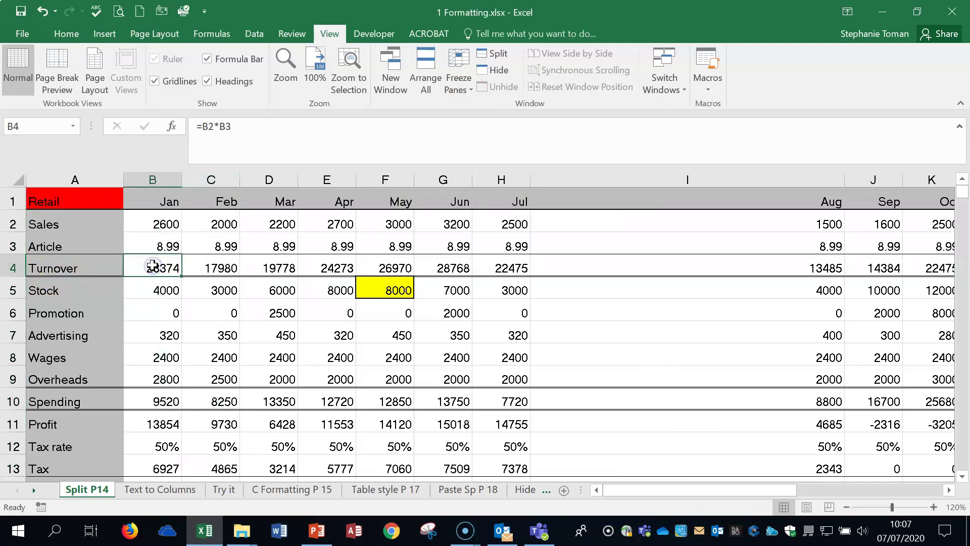
left_click(228, 270)
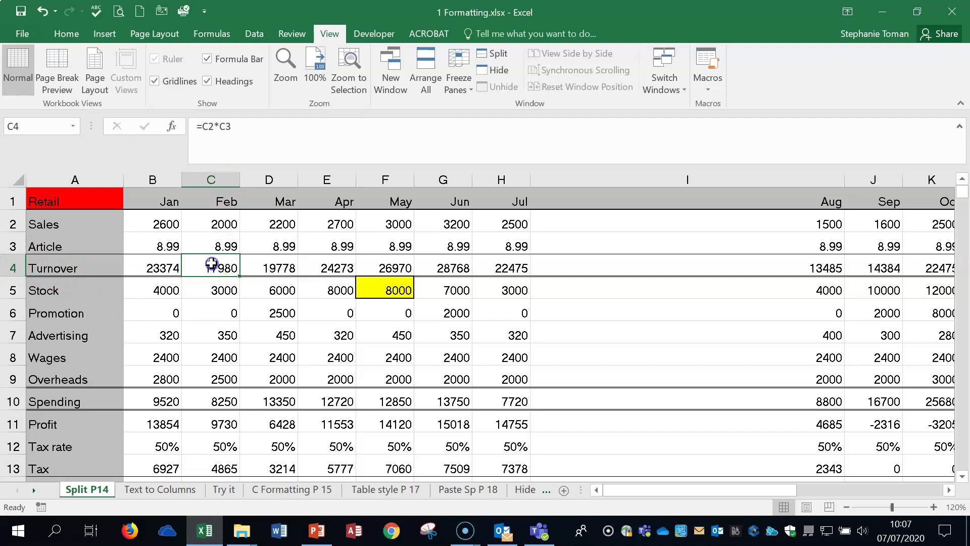
left_click(458, 76)
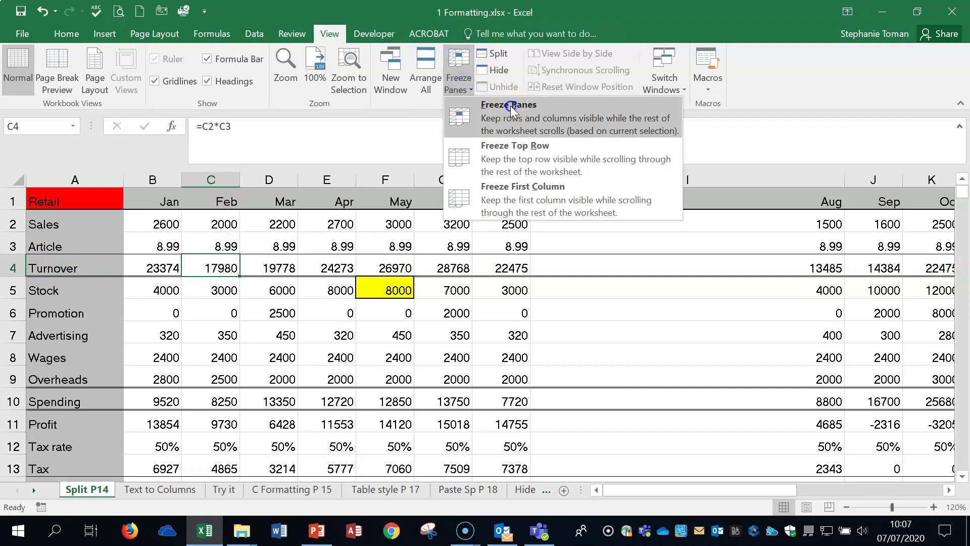
left_click(508, 104)
left_click_drag(661, 491, 617, 493)
scroll(627, 396, "down", 1)
scroll(627, 397, "up", 1)
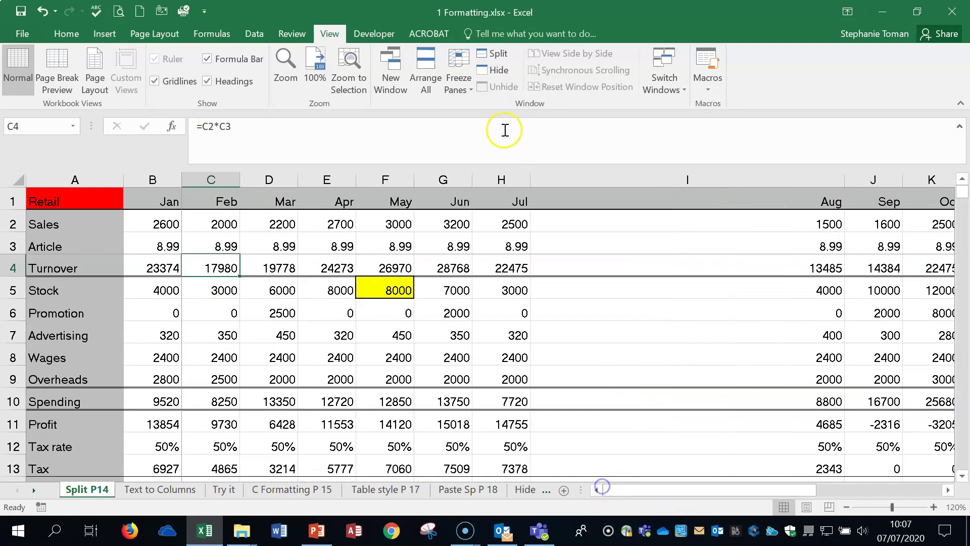
left_click(456, 80)
- Unfreeze the panes and select the first full names, A5:A8, on the Text to Columns sheet
left_click(492, 97)
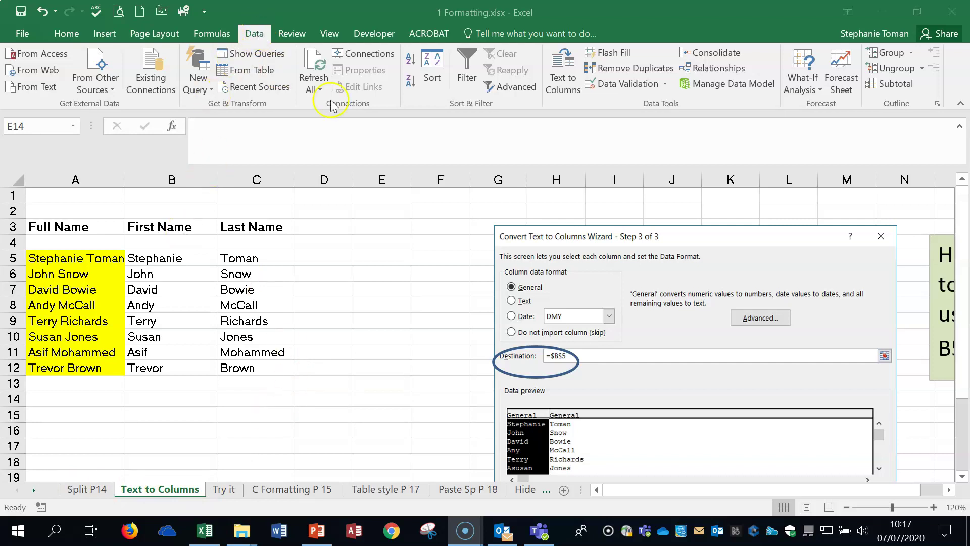
left_click(563, 76)
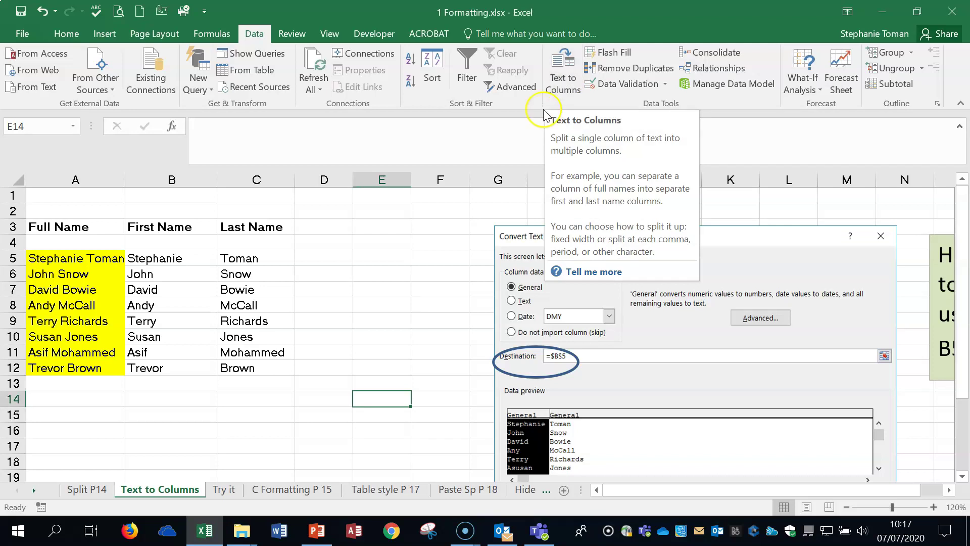
left_click_drag(97, 265, 83, 368)
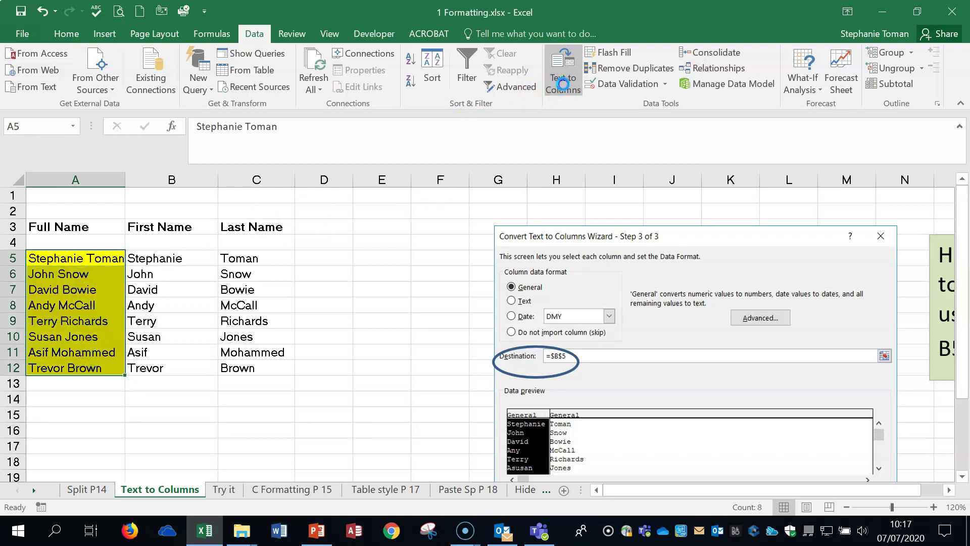
- Open and cancel the Text to Columns wizard, then select the split names in B5:C12
left_click(563, 76)
left_click(648, 97)
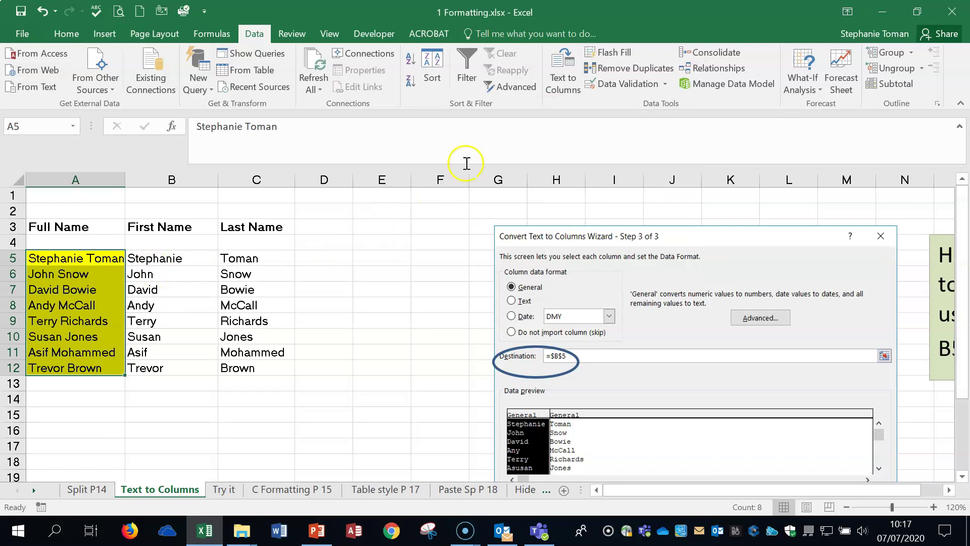
left_click(562, 84)
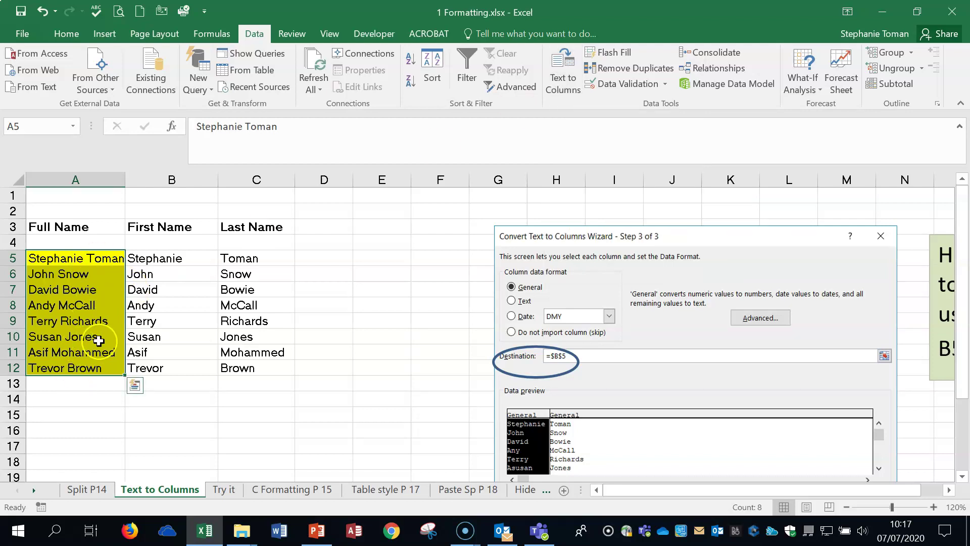
left_click_drag(146, 258, 259, 366)
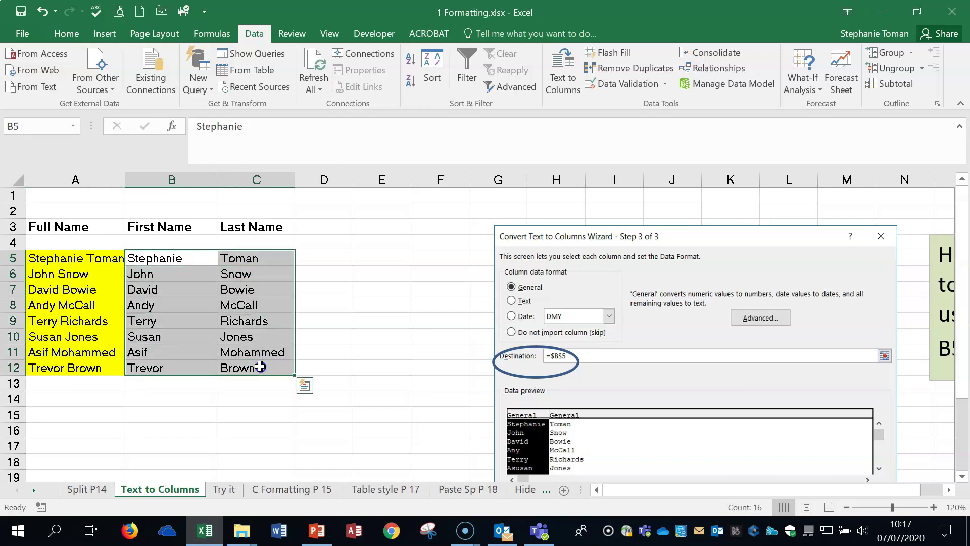
- Clear the first and last names in B5:C12 and select all eight full names in A5:A12
key("Delete")
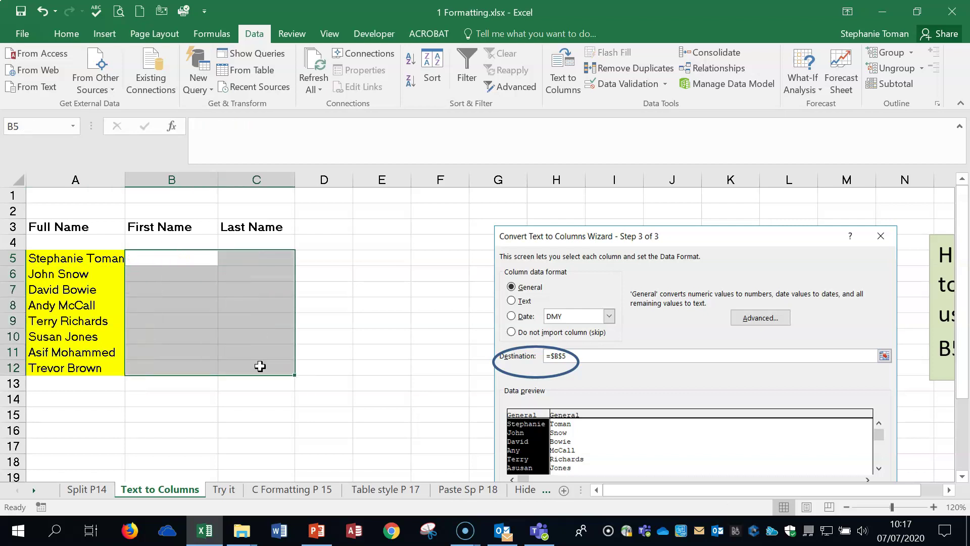
left_click(259, 366)
left_click(82, 257)
left_click(159, 255)
left_click(248, 259)
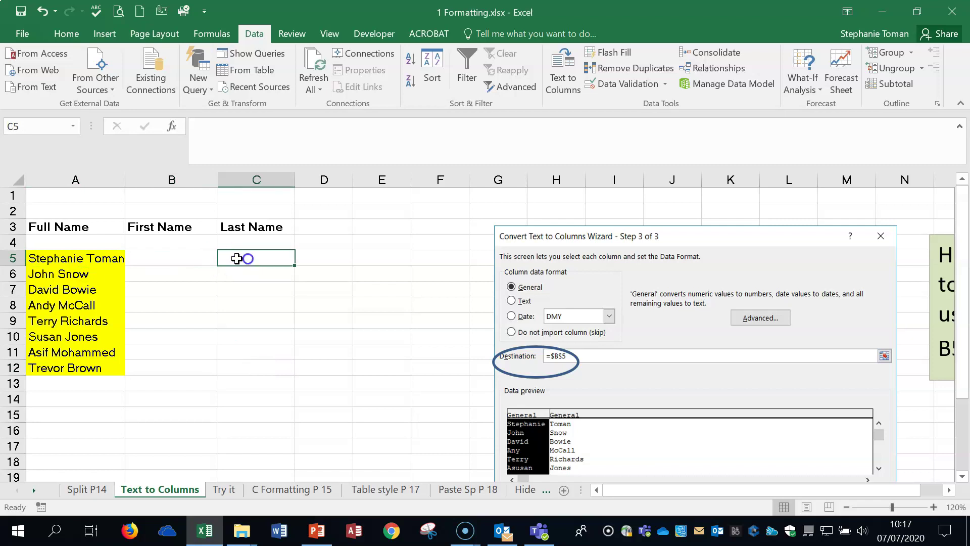
left_click(72, 257)
left_click(165, 256)
left_click(245, 256)
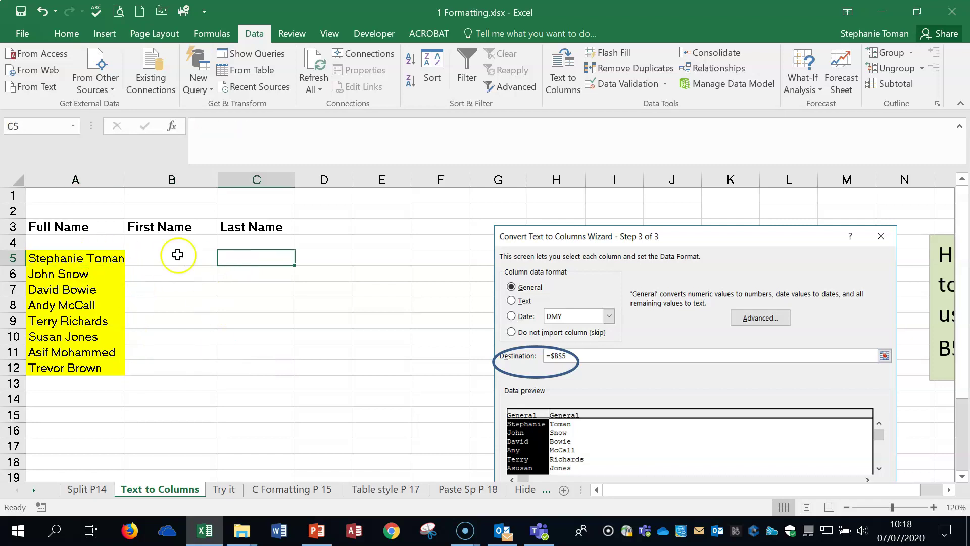
left_click(177, 255)
left_click(244, 254)
left_click(164, 256)
left_click(257, 254)
left_click_drag(110, 261, 82, 368)
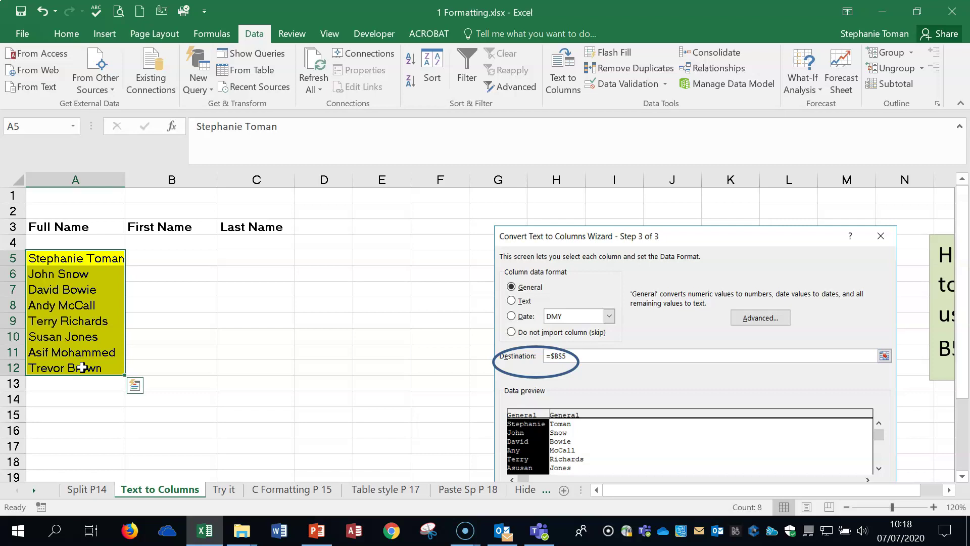
- In Text to Columns, choose Delimited and settle on Space as the only delimiter
left_click(562, 83)
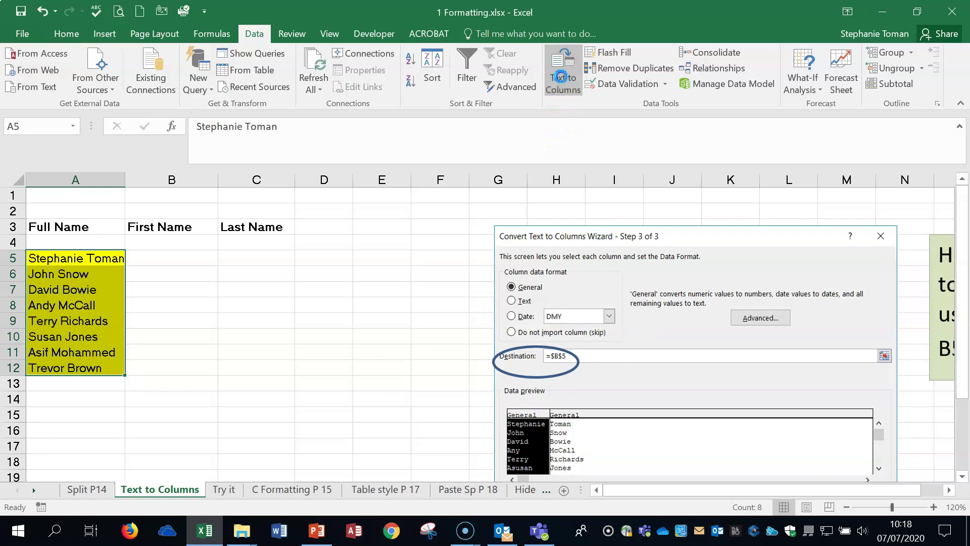
left_click_drag(556, 101, 465, 97)
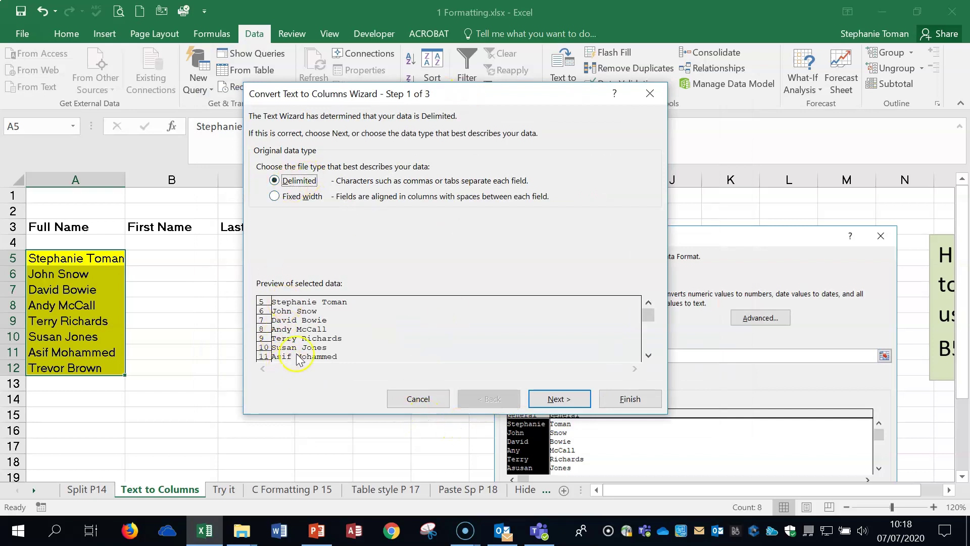
left_click(537, 403)
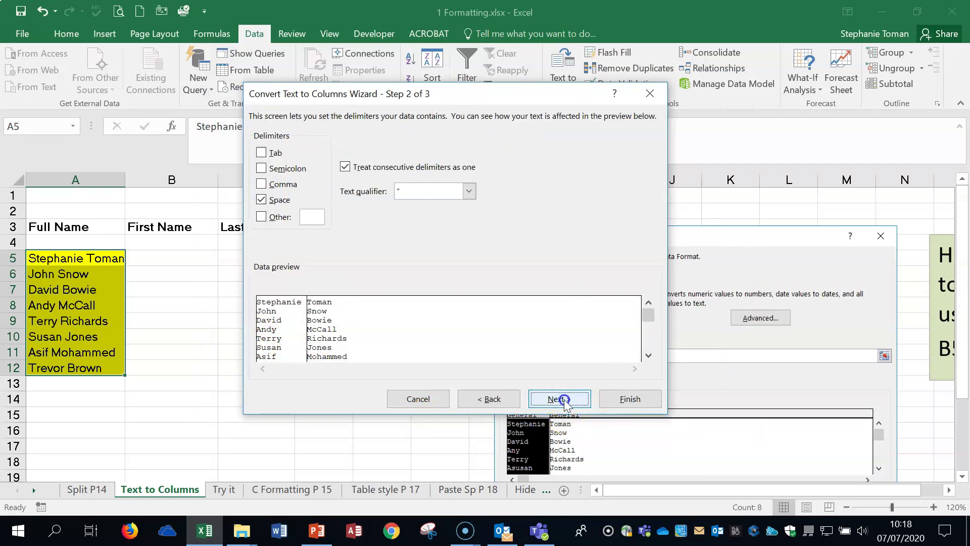
left_click(261, 200)
left_click(261, 153)
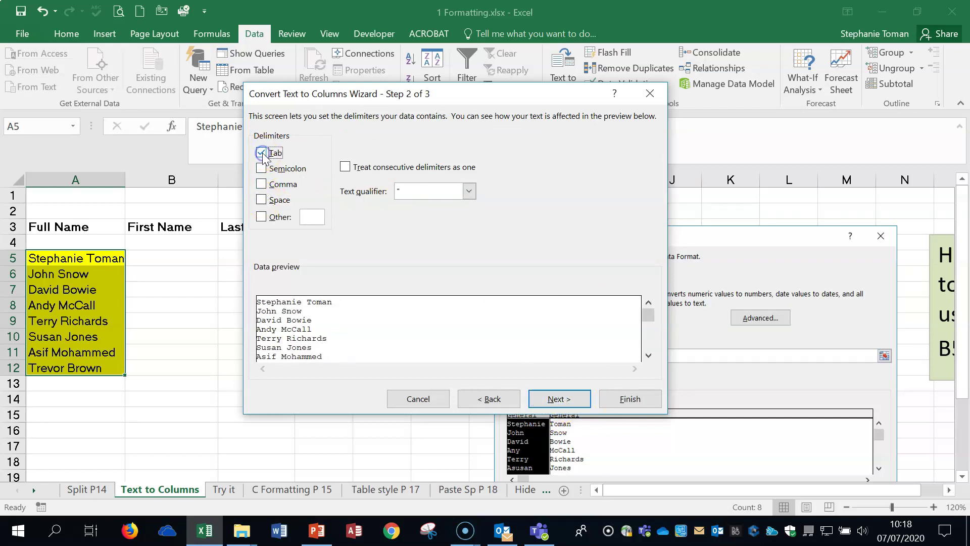
left_click(261, 154)
left_click(262, 168)
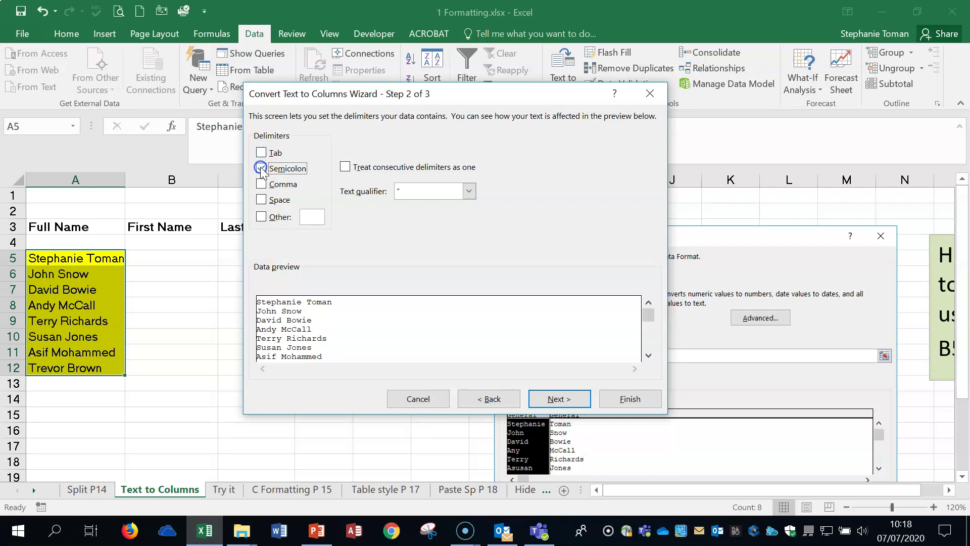
left_click(261, 169)
left_click(261, 216)
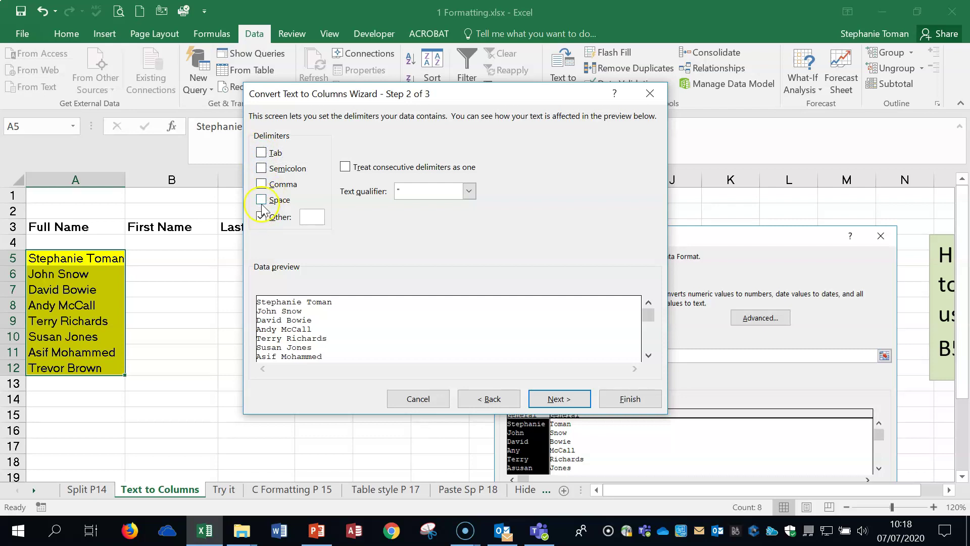
left_click(262, 218)
left_click(261, 217)
left_click(261, 200)
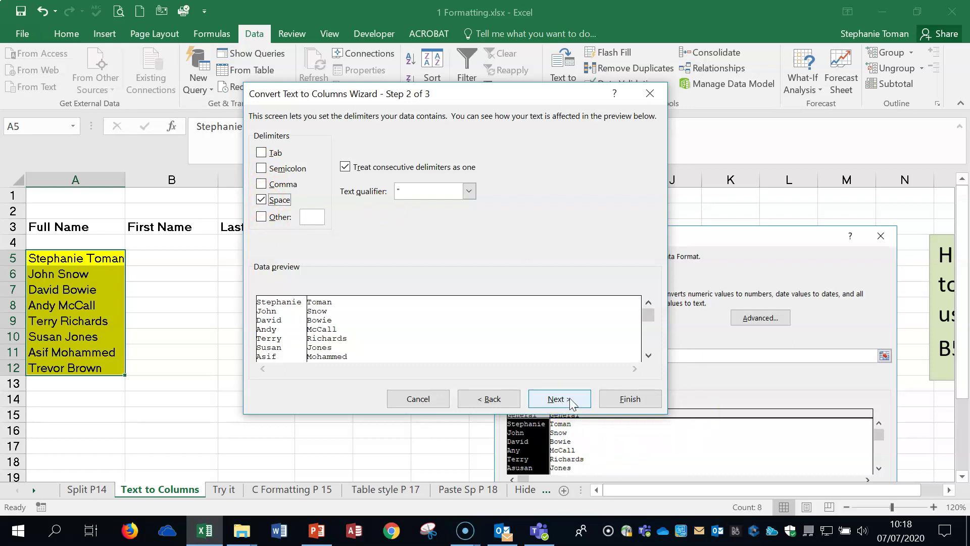
- Advance to wizard step 3 and collapse the Destination field
left_click(571, 401)
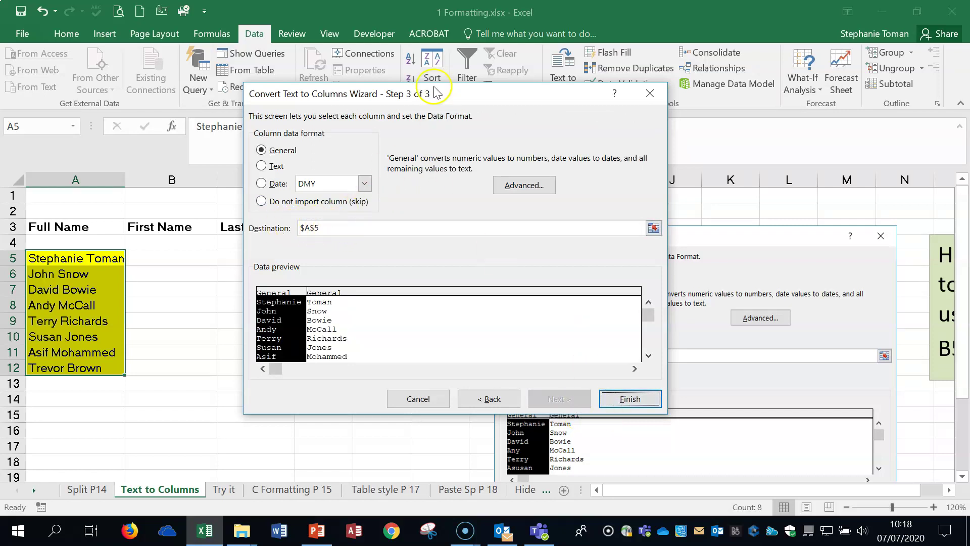
left_click_drag(436, 92, 581, 87)
left_click(800, 223)
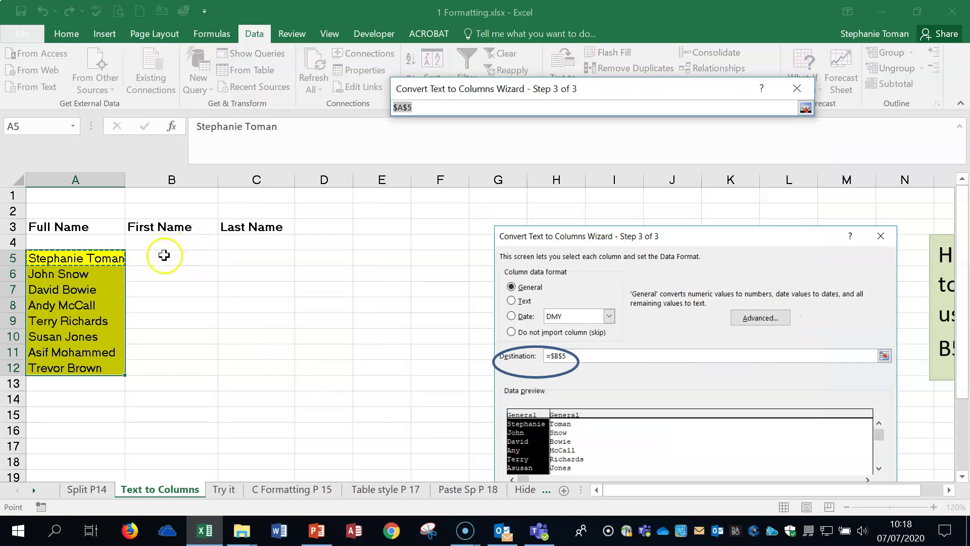
- Set the destination to $B$5 and finish the Text to Columns split
left_click(164, 255)
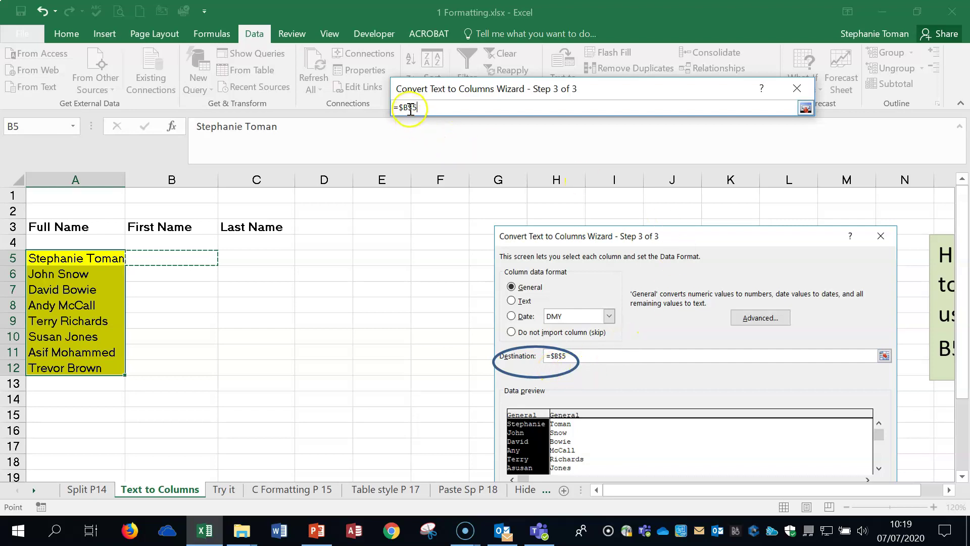
left_click(805, 109)
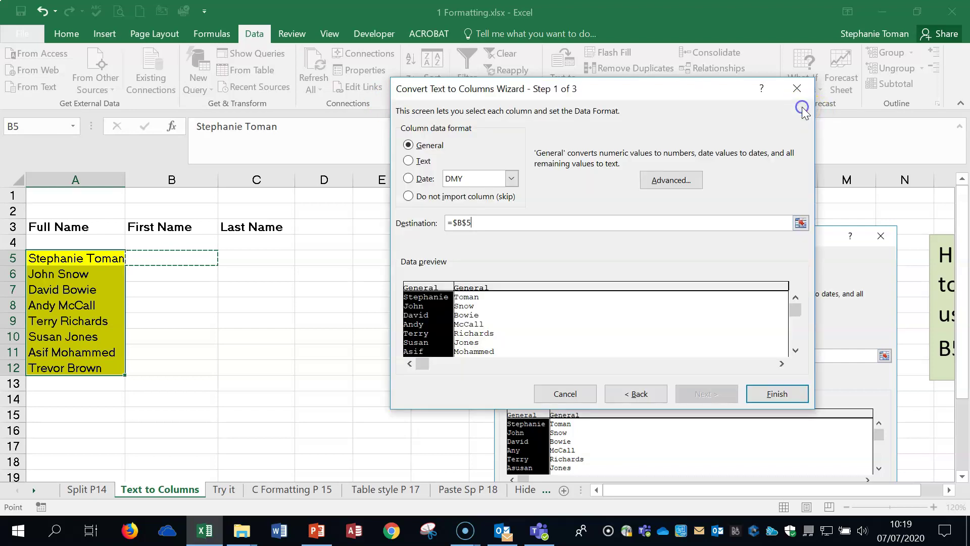
left_click(786, 397)
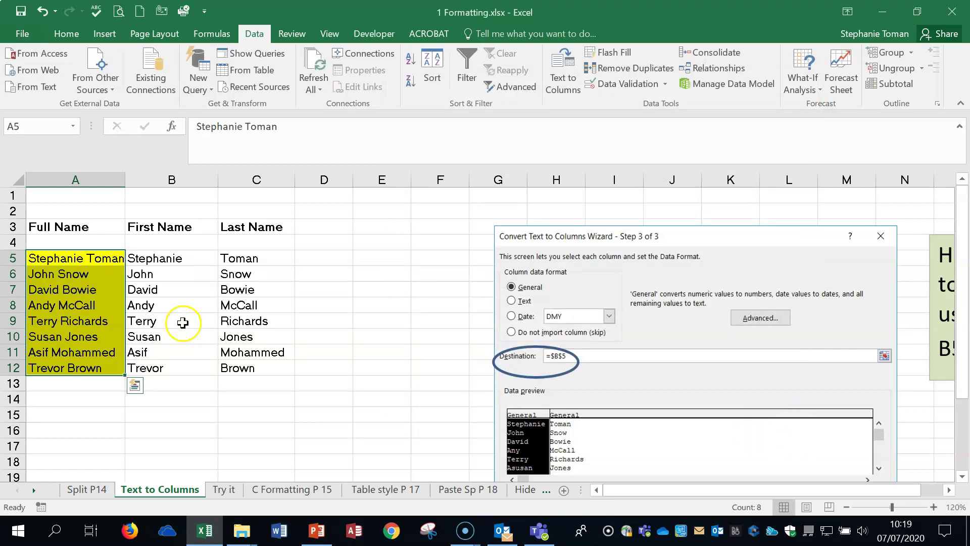
- Check the split first and last names in B5:C12, including Bowie and Brown
left_click(177, 273)
left_click(283, 258)
left_click(172, 257)
left_click(283, 256)
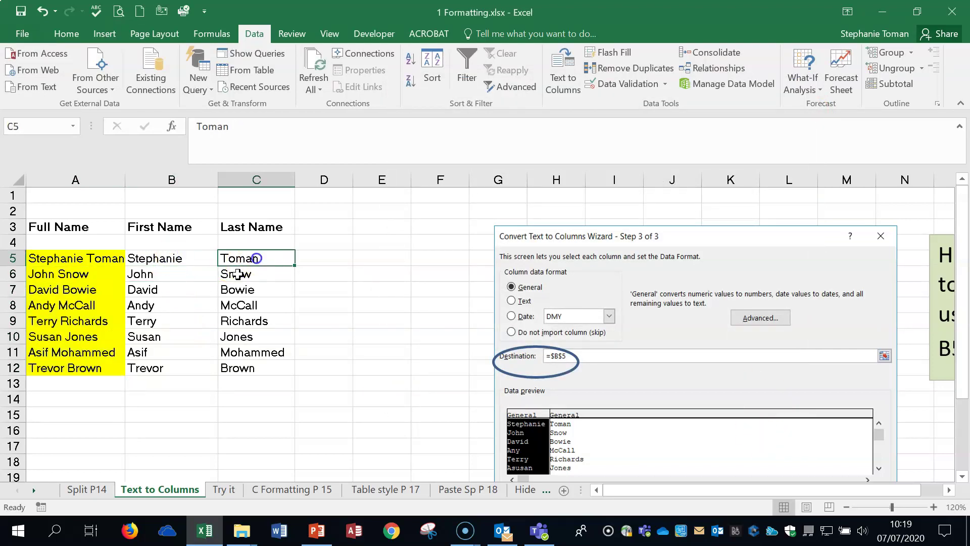
left_click(186, 274)
left_click(254, 290)
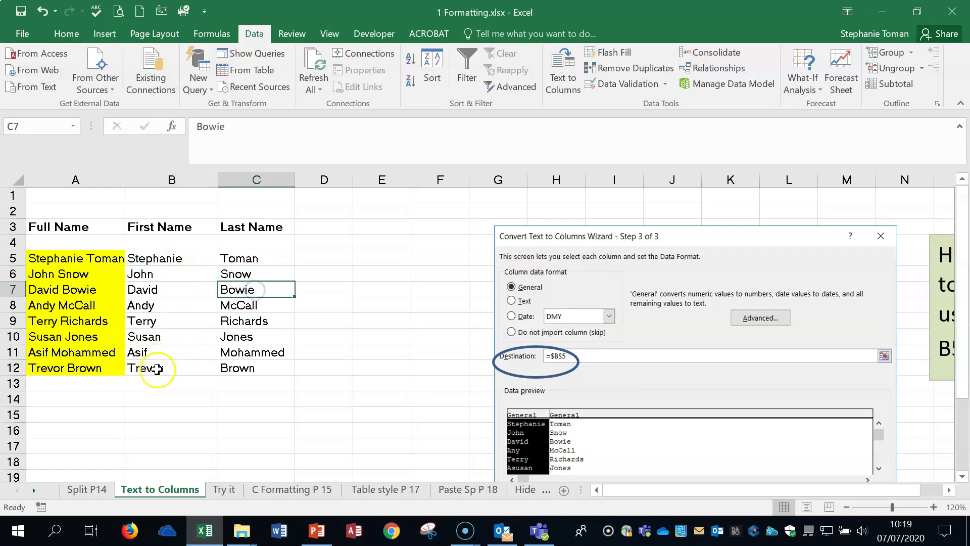
left_click(247, 368)
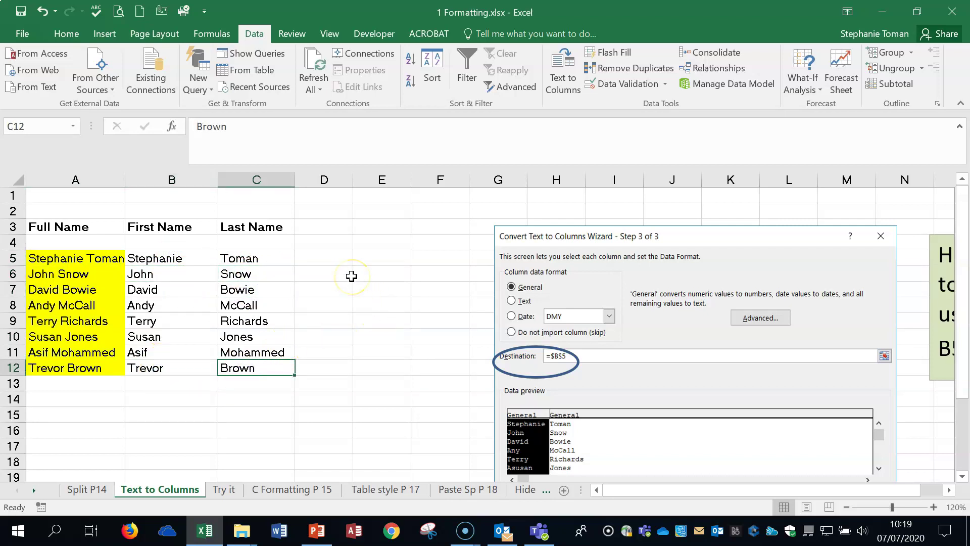
left_click(567, 84)
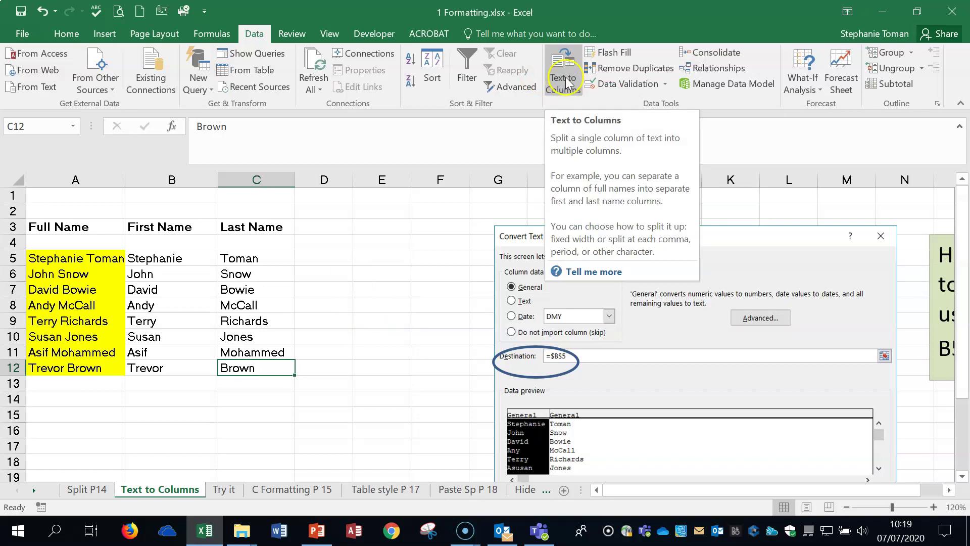
left_click(226, 493)
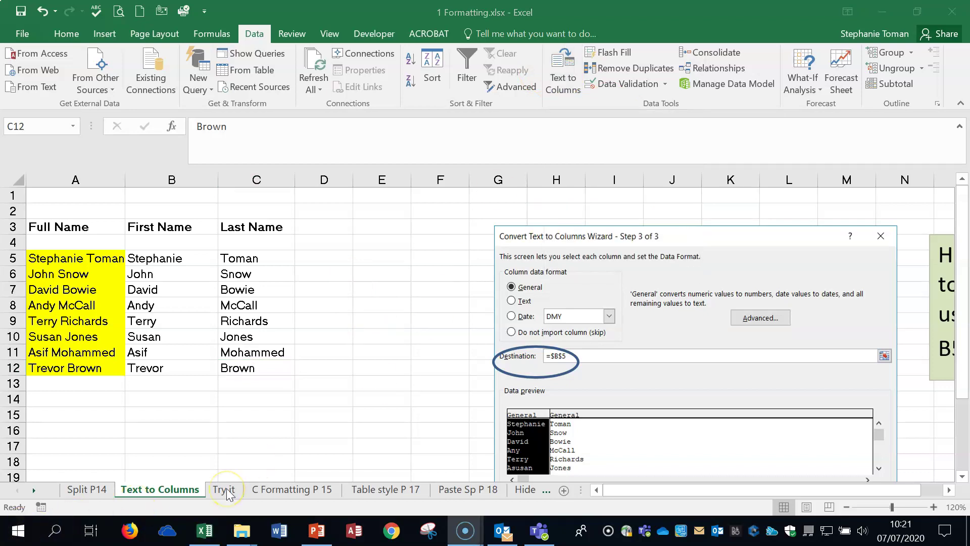
- Switch to the Try it sheet and select cell C4 under First Name
left_click(225, 492)
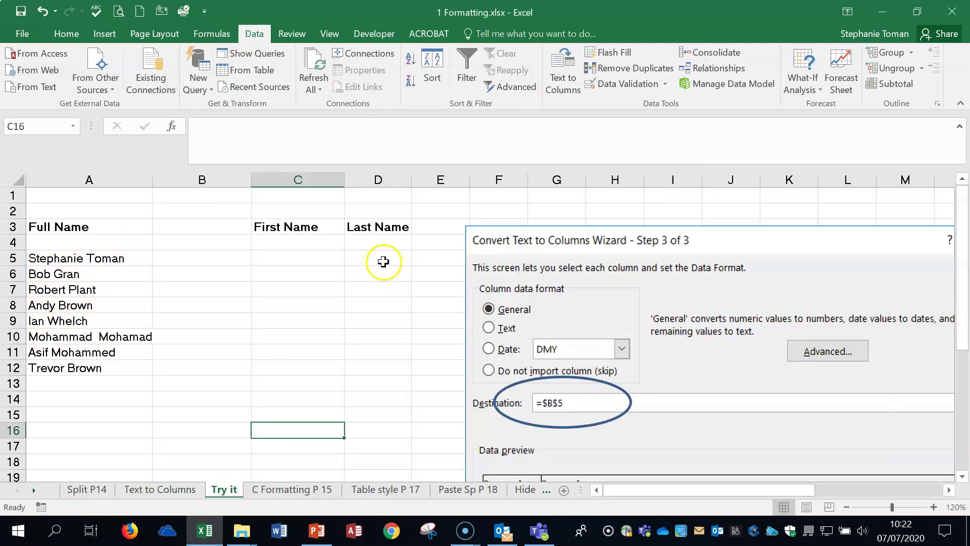
left_click(214, 171)
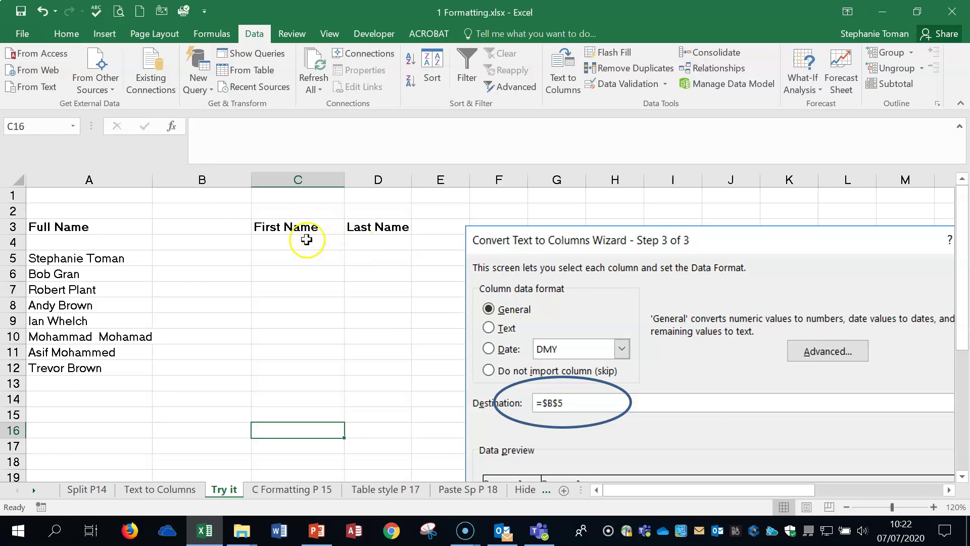
left_click(288, 245)
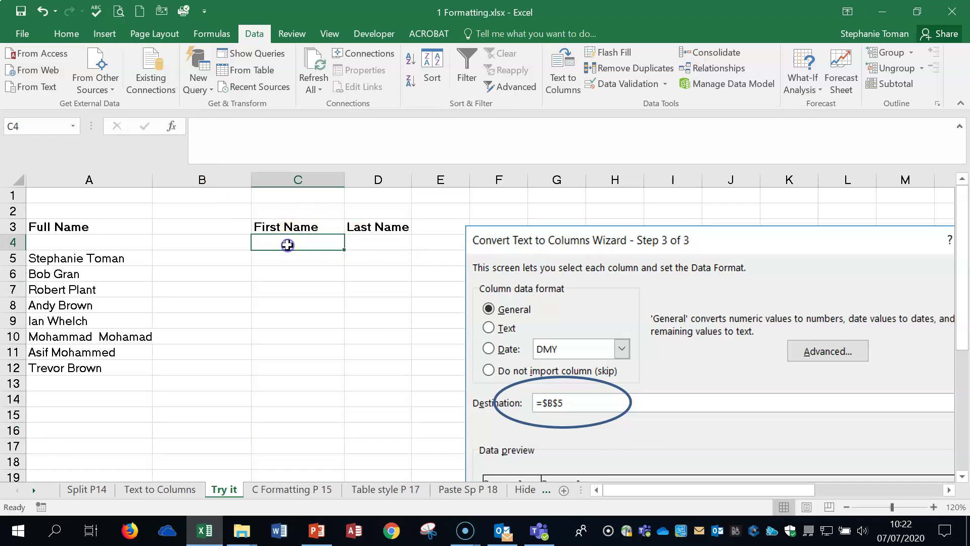
- Switch to the C Formatting P 15 sheet and zoom out to 90%
left_click(287, 493)
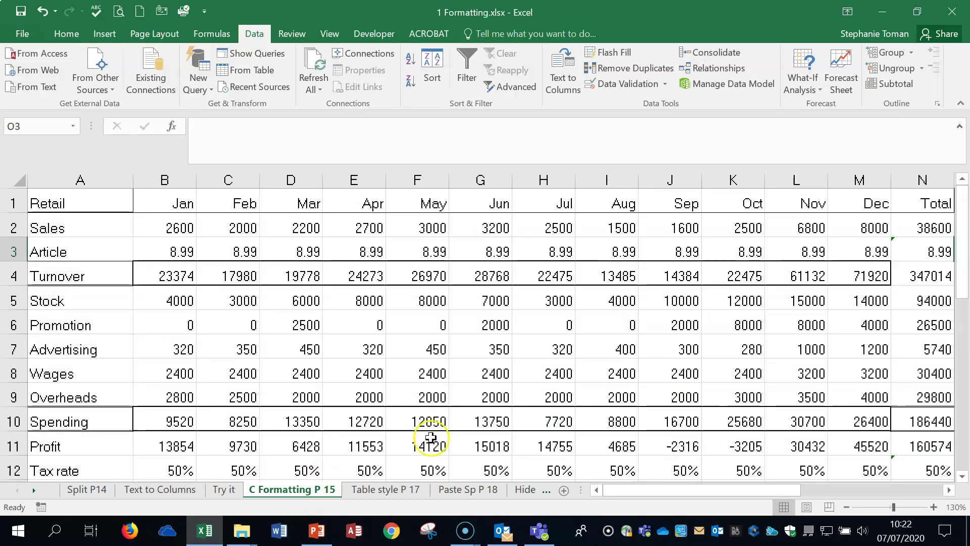
left_click(848, 508)
left_click(848, 507)
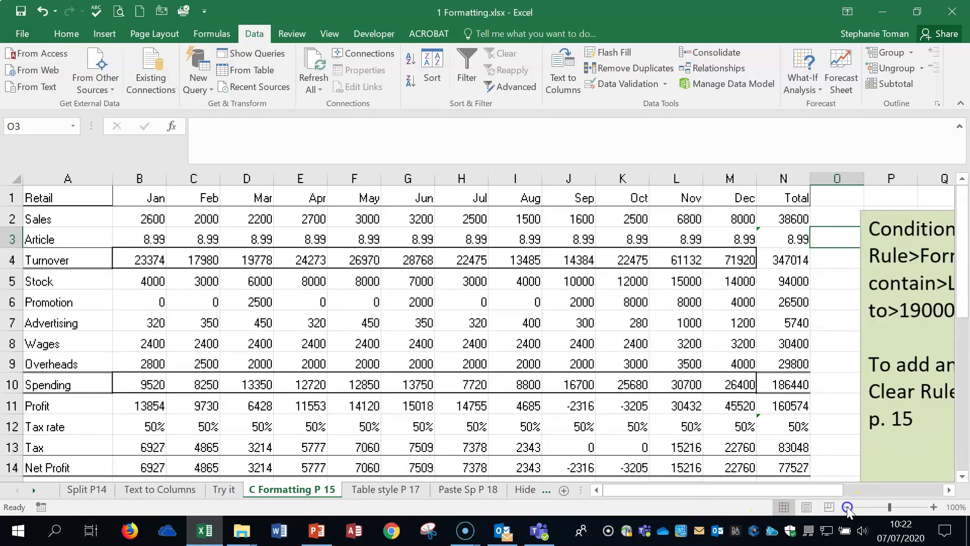
left_click(848, 508)
left_click(848, 508)
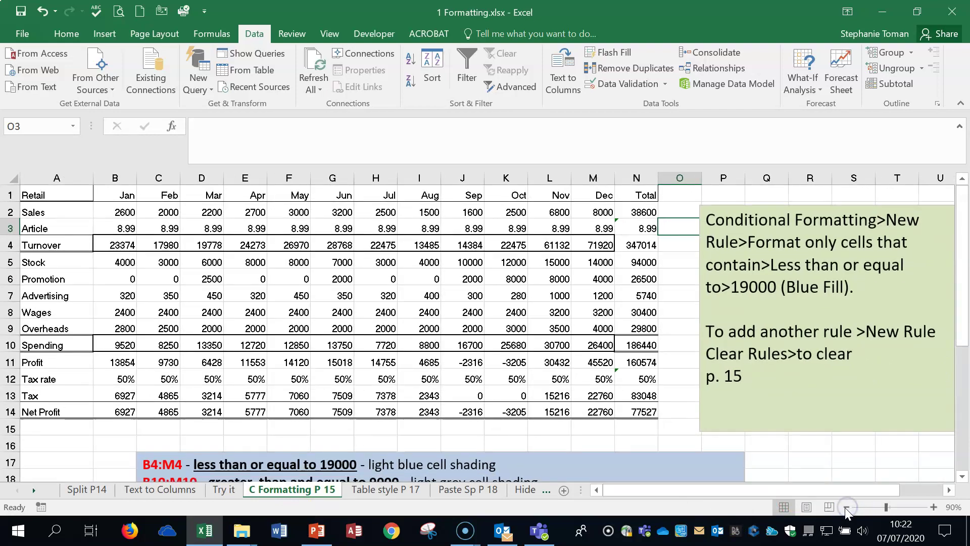
left_click(68, 34)
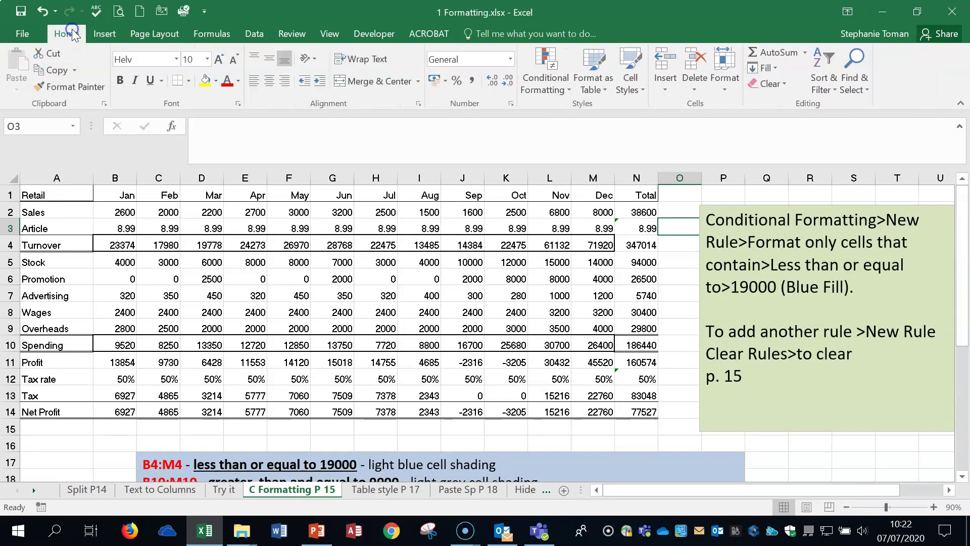
- Open the Conditional Formatting menu, then dismiss it by selecting the green instruction note
left_click(570, 87)
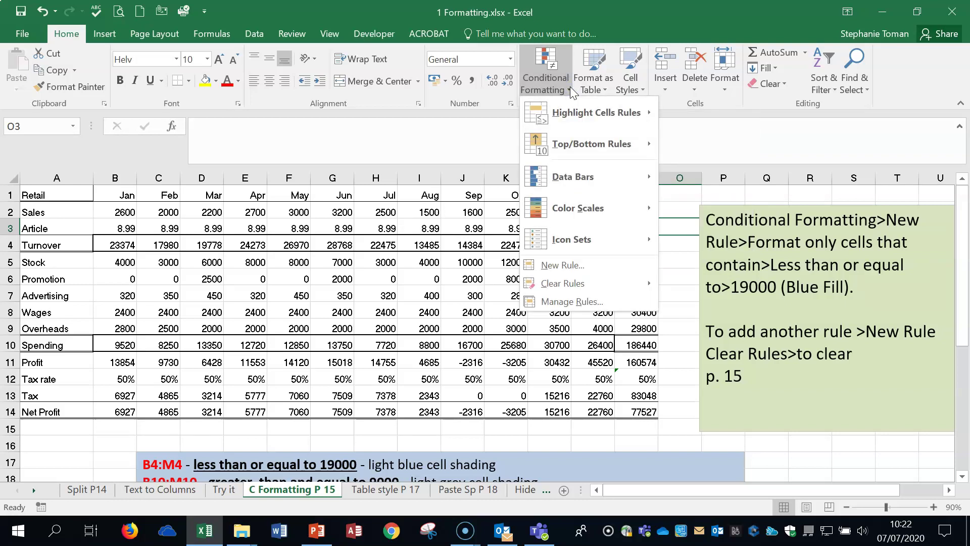
mouse_move(588, 115)
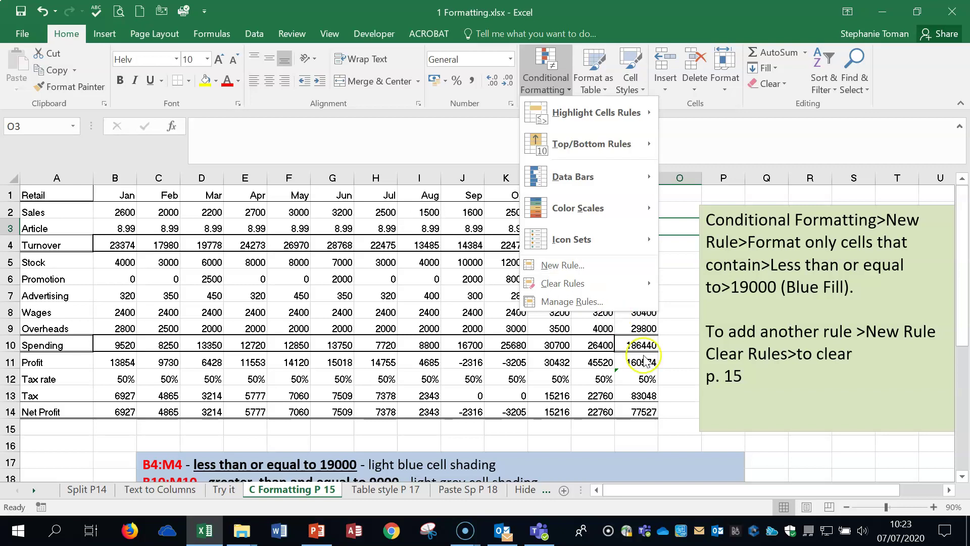
left_click(919, 300)
left_click(919, 296)
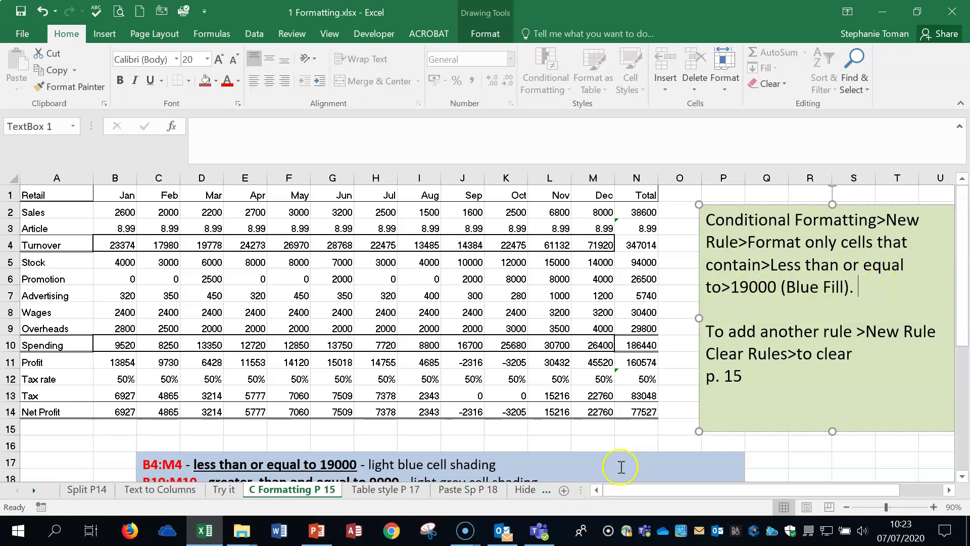
- Select the Turnover figures B4:M4 and open Conditional Formatting
scroll(632, 449, "down", 1)
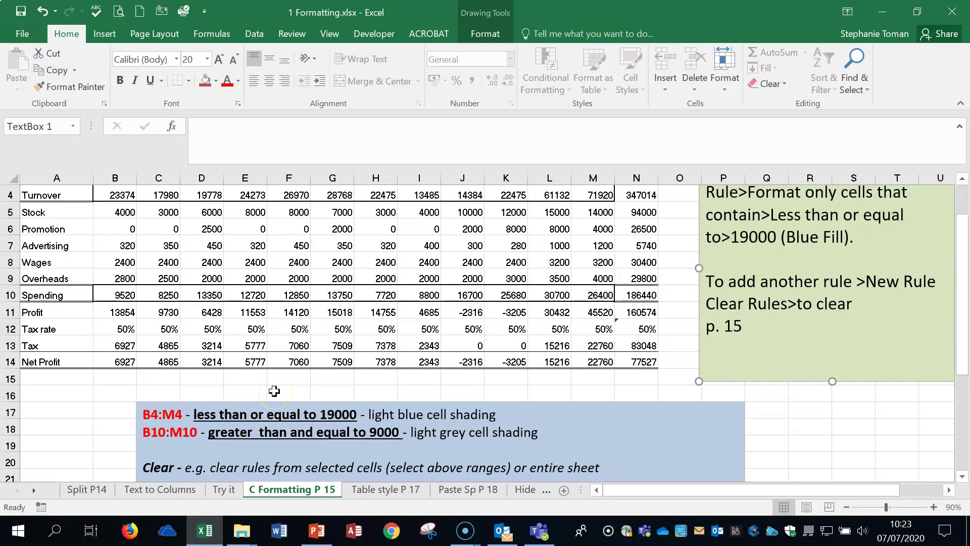
left_click(117, 193)
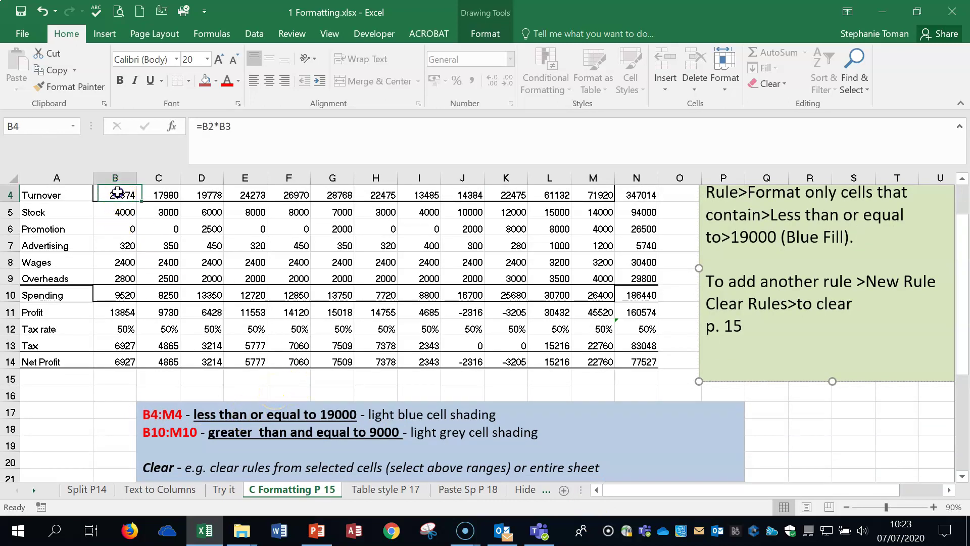
left_click_drag(117, 192, 588, 199)
scroll(589, 263, "up", 1)
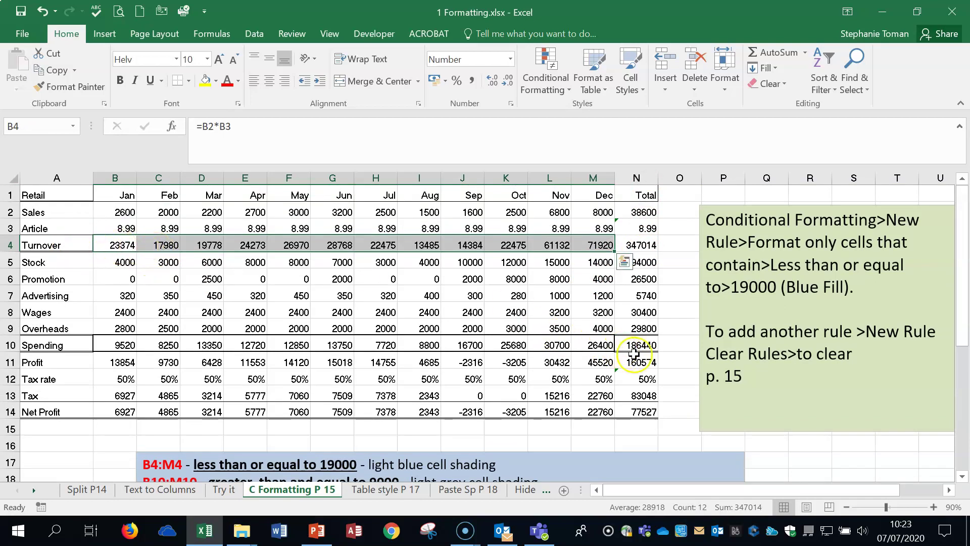
left_click(562, 96)
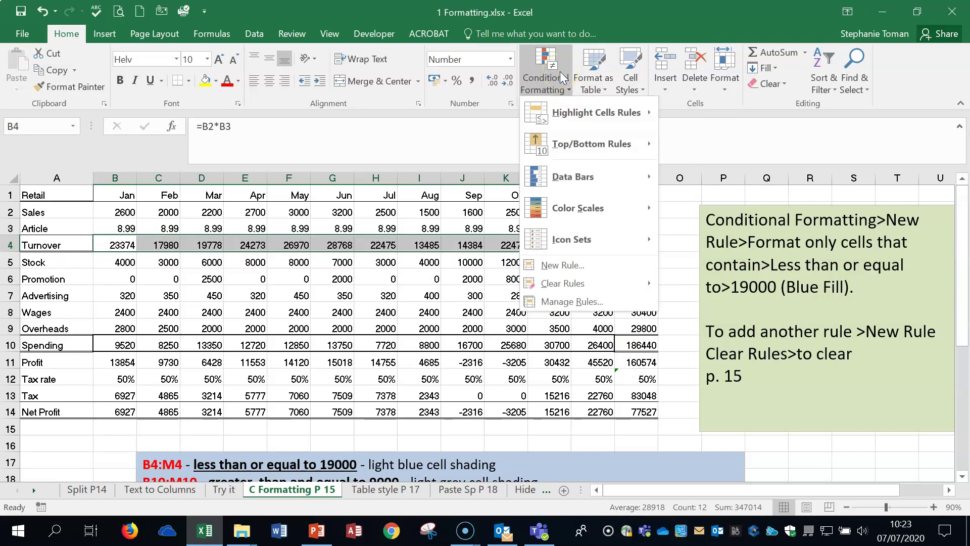
- Start a 'Format only cells that contain' rule for values less than or equal to 19000
left_click(576, 265)
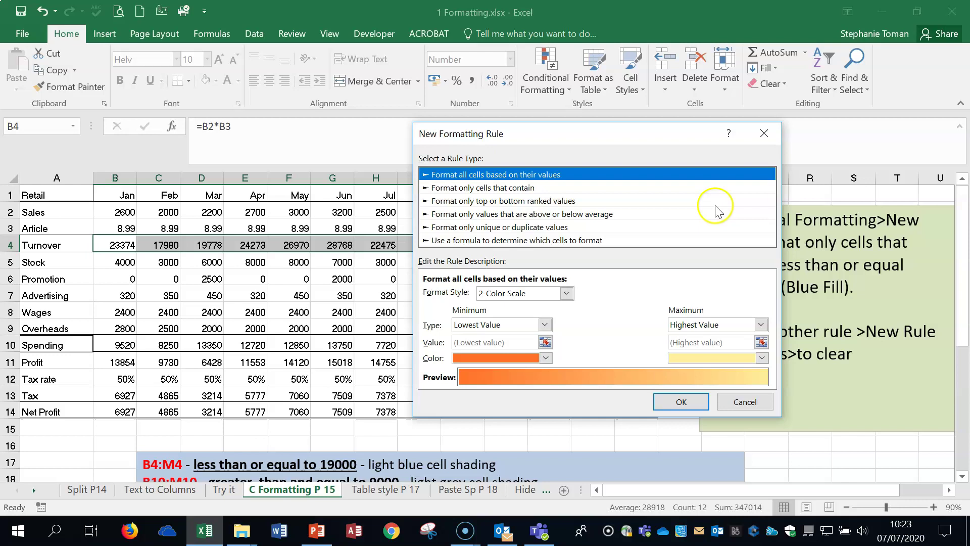
left_click(495, 188)
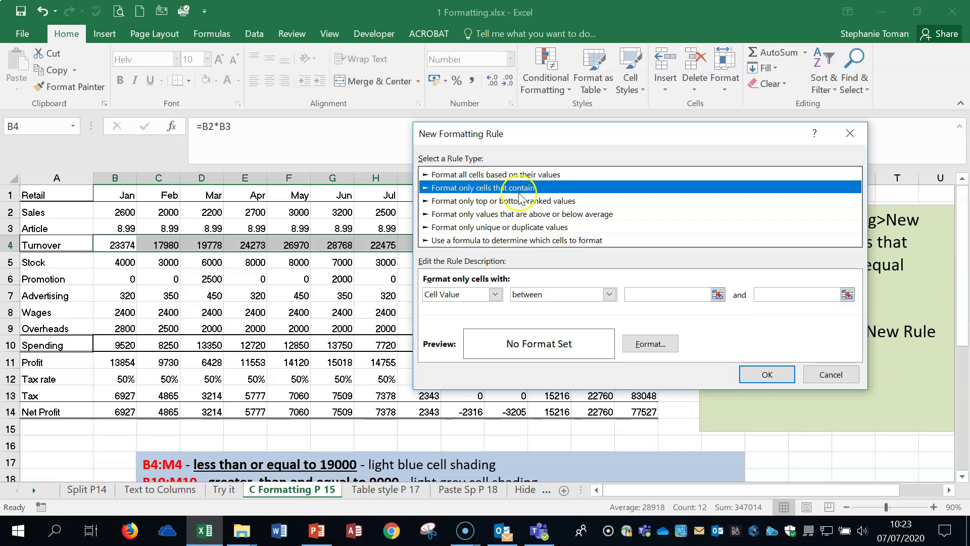
left_click(523, 195)
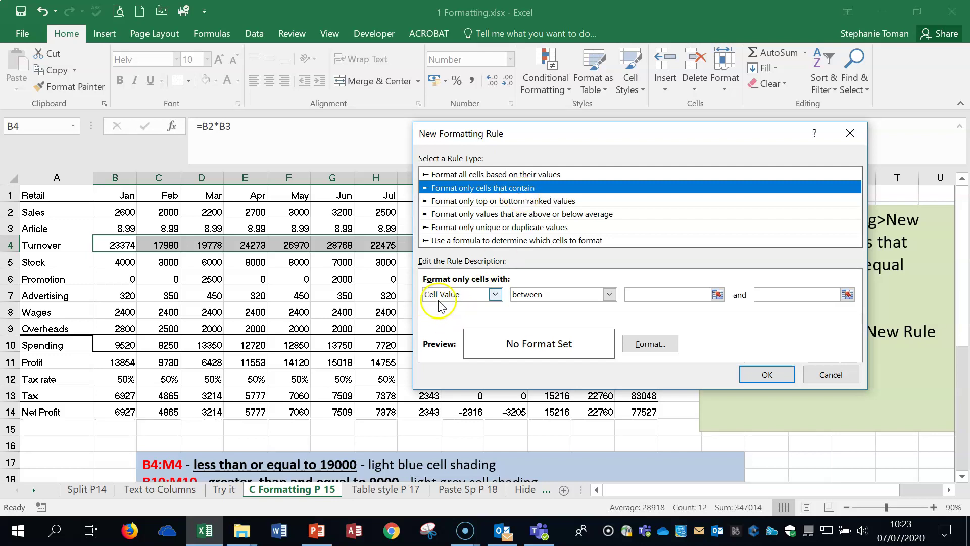
left_click(610, 295)
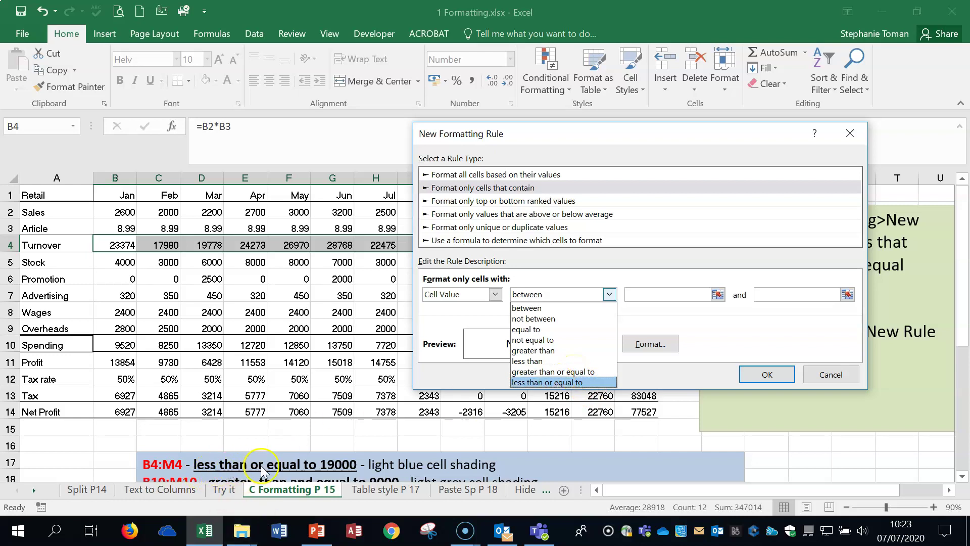
left_click(546, 382)
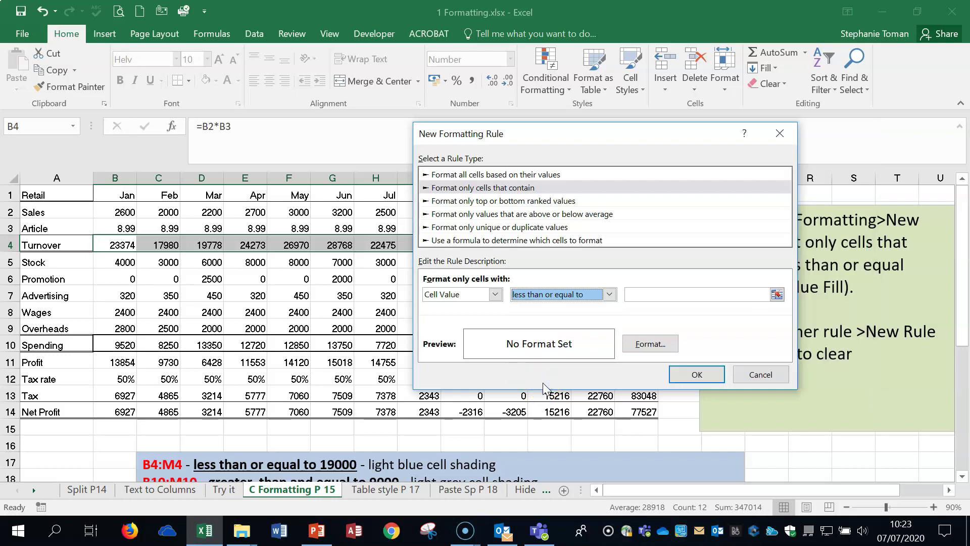
left_click(642, 295)
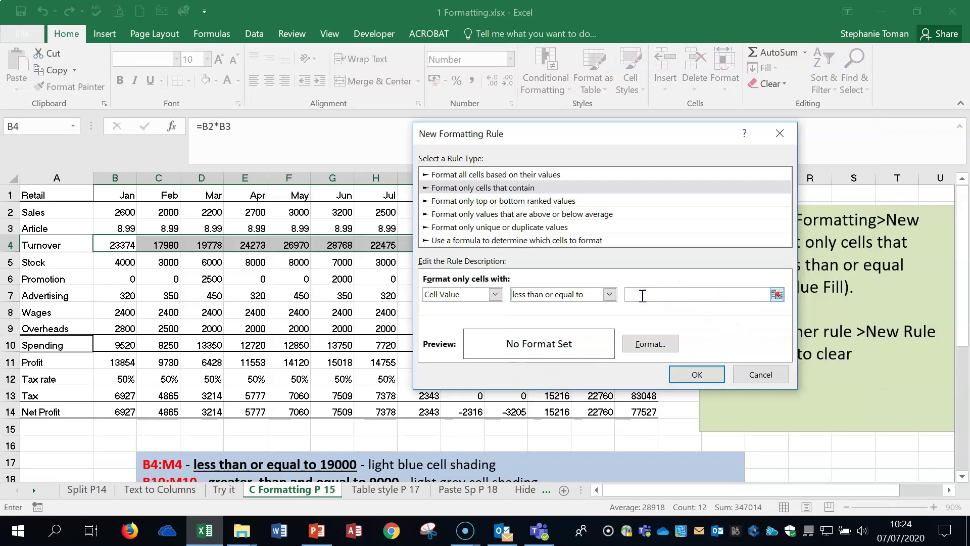
type("19000")
left_click(962, 477)
- Give the 19000-or-less rule a light blue fill and apply it to B4:M4
left_click(646, 345)
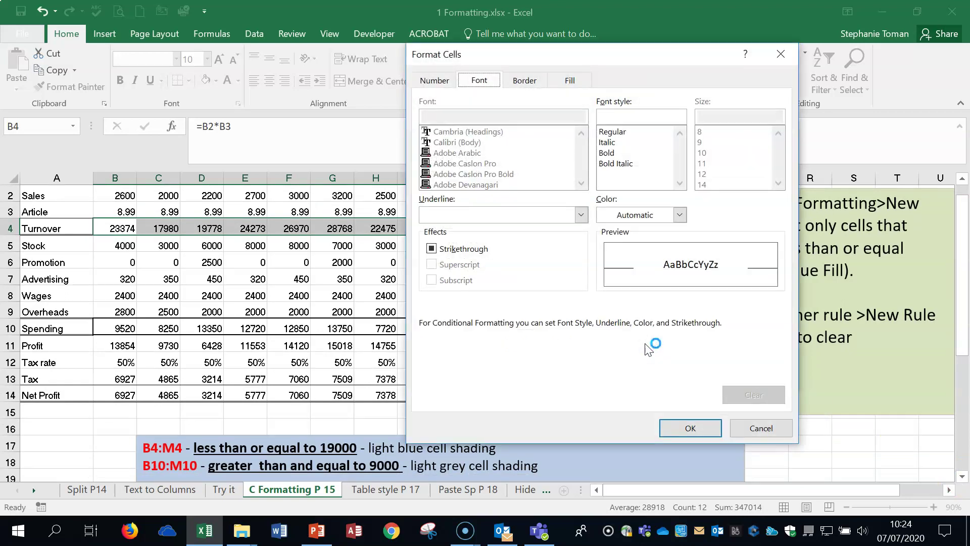
left_click(481, 82)
left_click(680, 216)
left_click(570, 80)
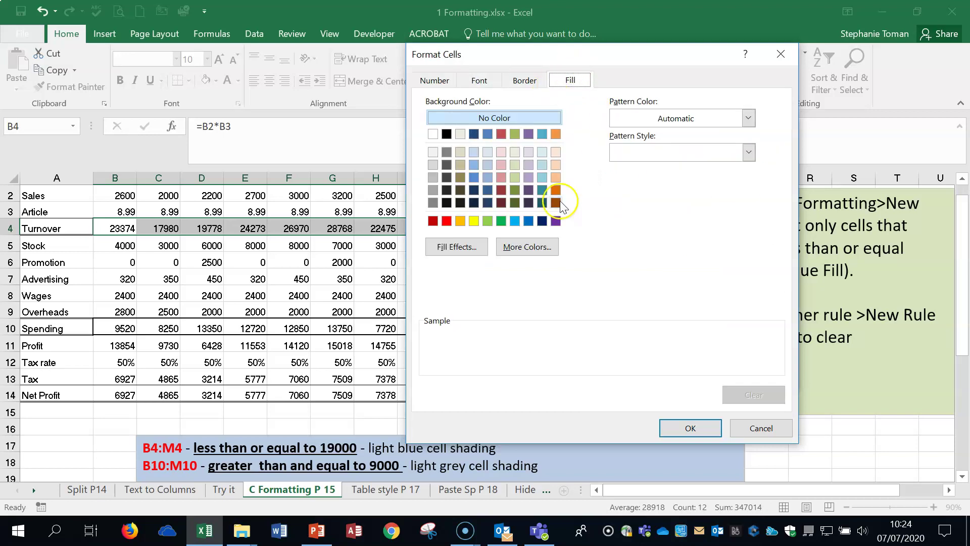
left_click(542, 152)
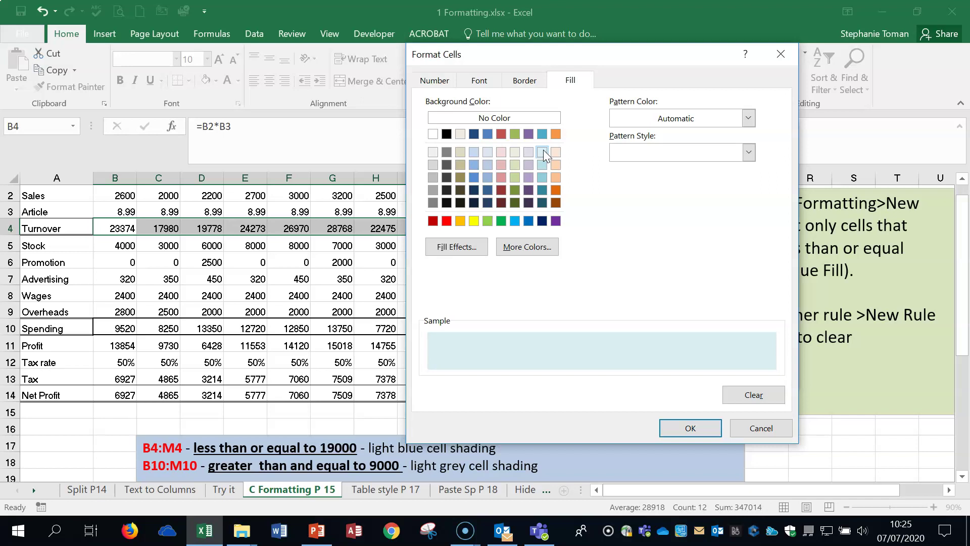
left_click(705, 427)
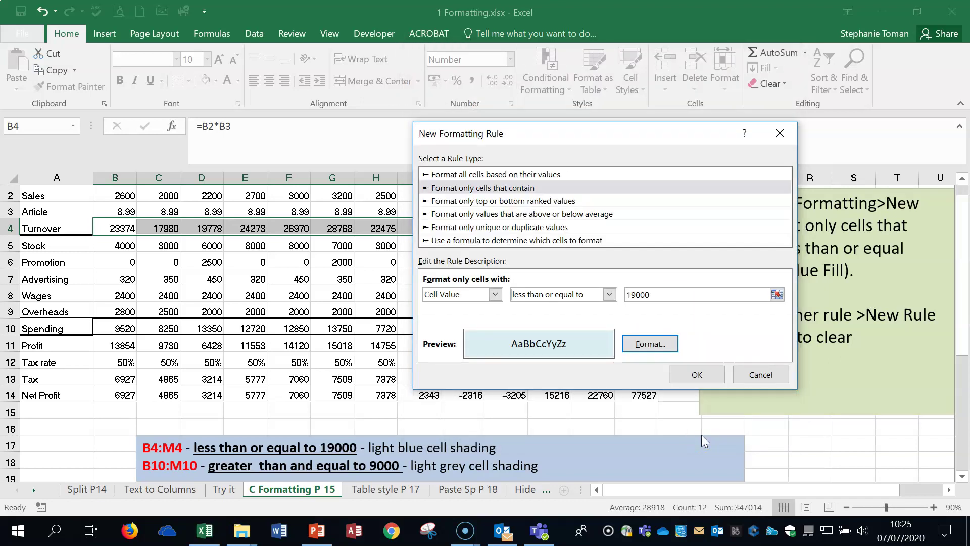
left_click(649, 345)
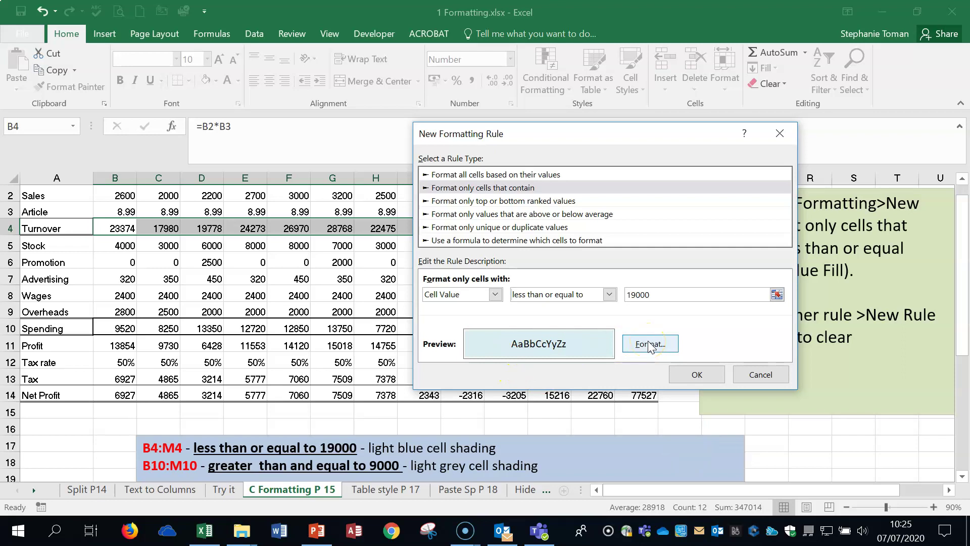
left_click(697, 375)
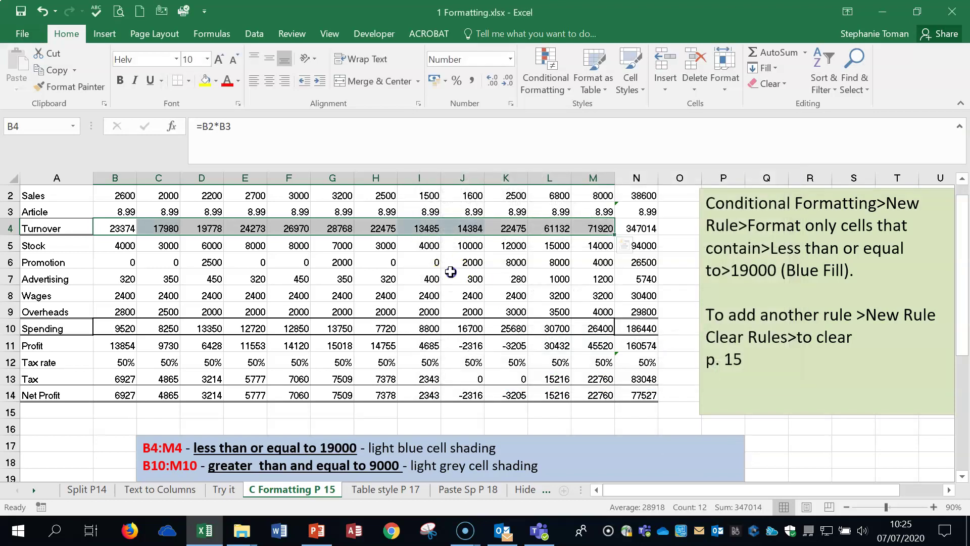
- Select the Spending values B10:M10 and start a rule for values greater than or equal to 9000
left_click(451, 273)
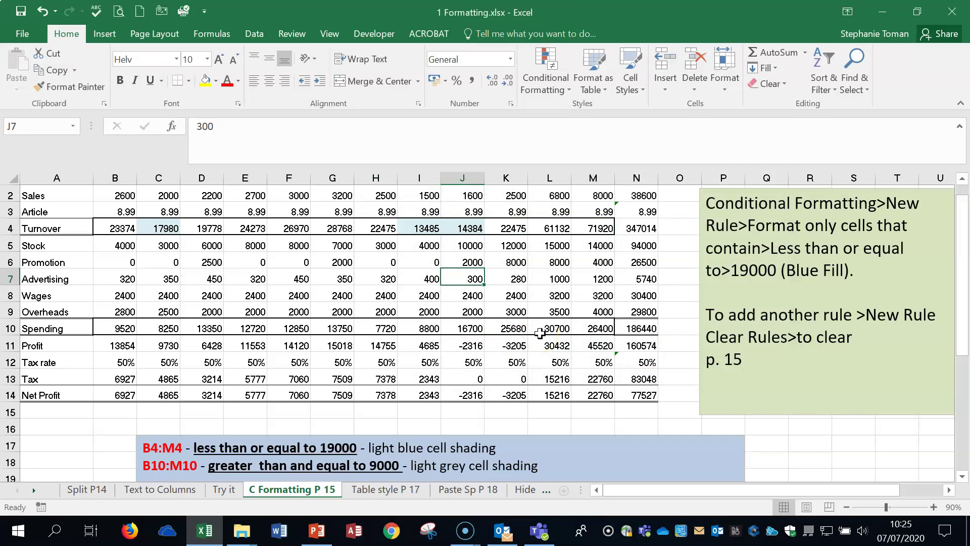
left_click(123, 326)
left_click_drag(123, 326, 602, 330)
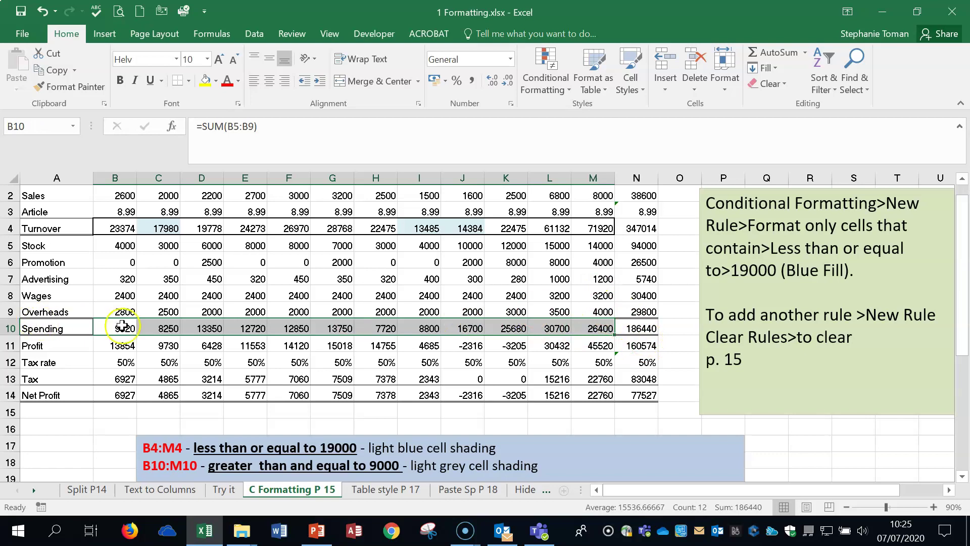
left_click(562, 89)
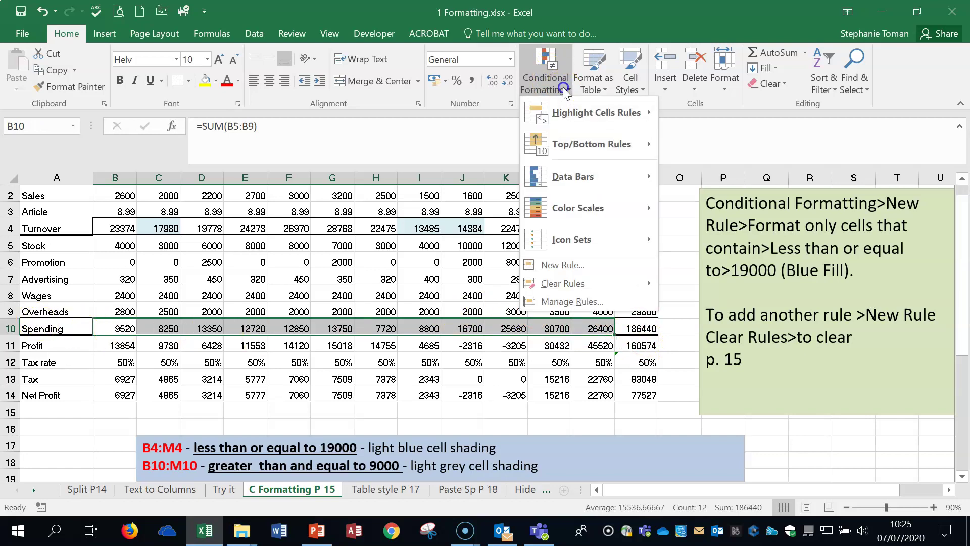
left_click(595, 269)
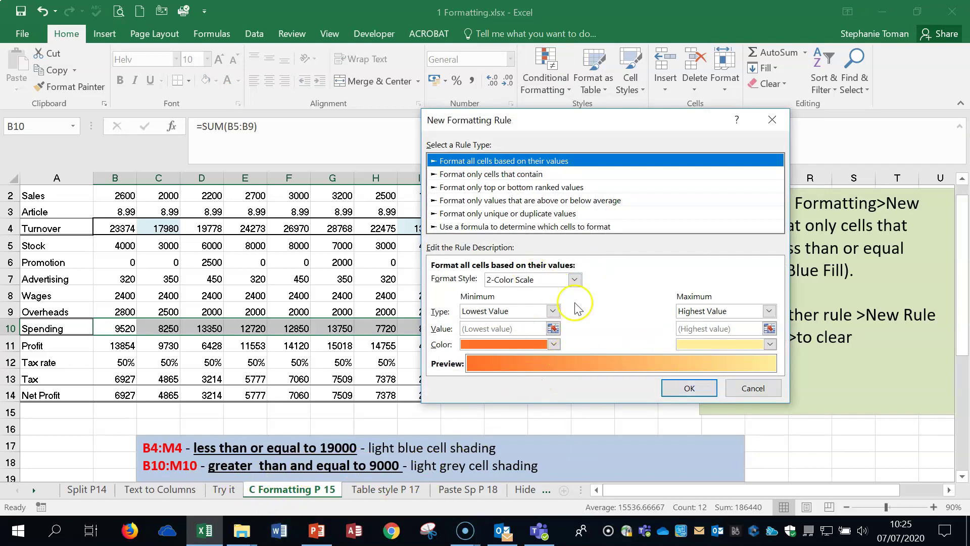
left_click(525, 174)
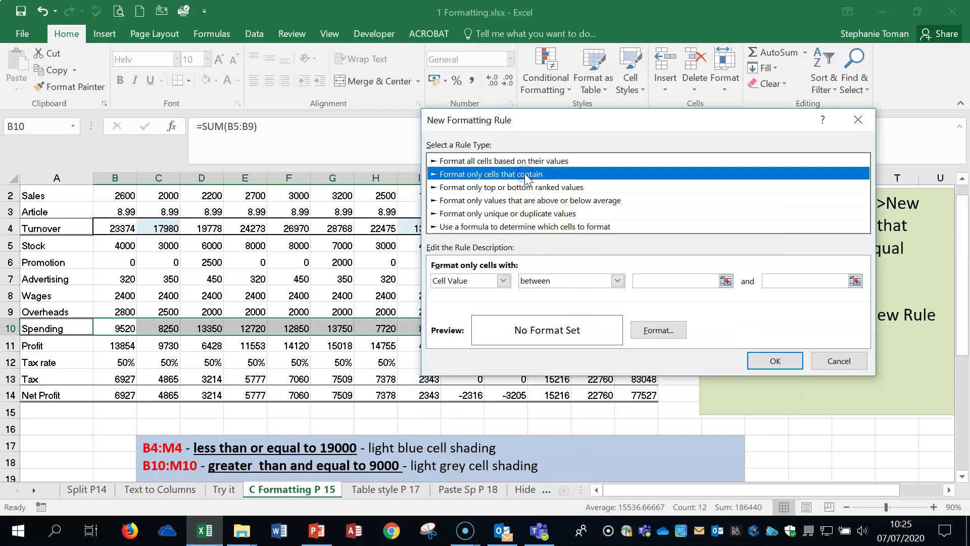
left_click(618, 281)
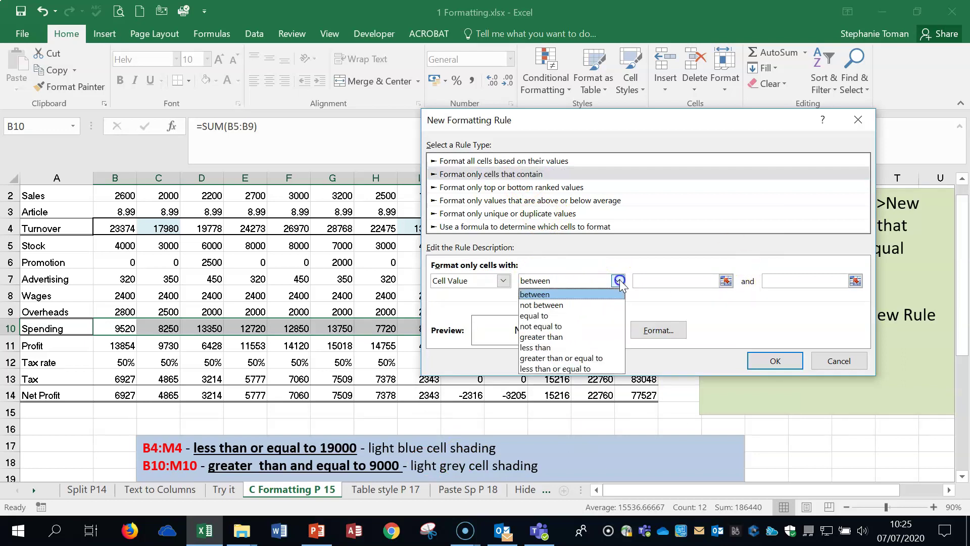
left_click(596, 358)
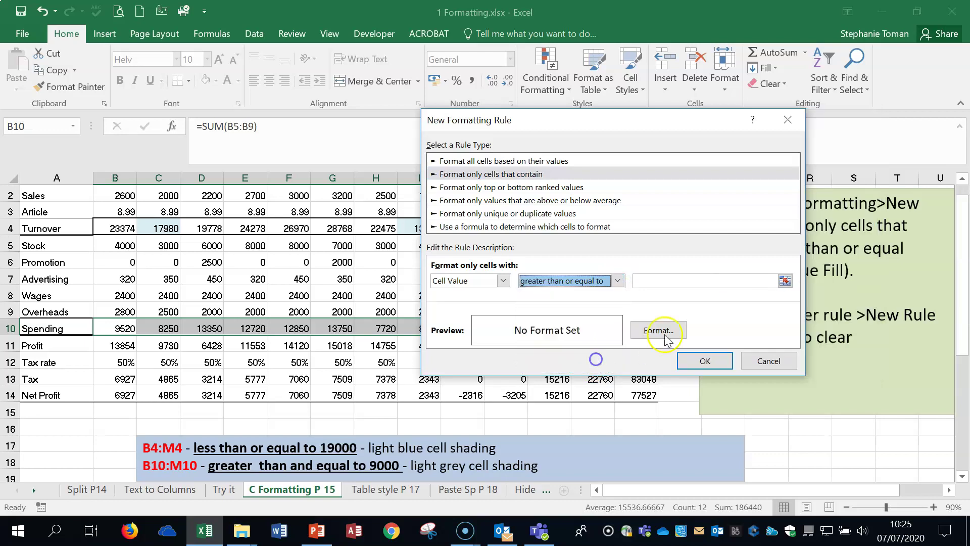
left_click(660, 281)
type("9000")
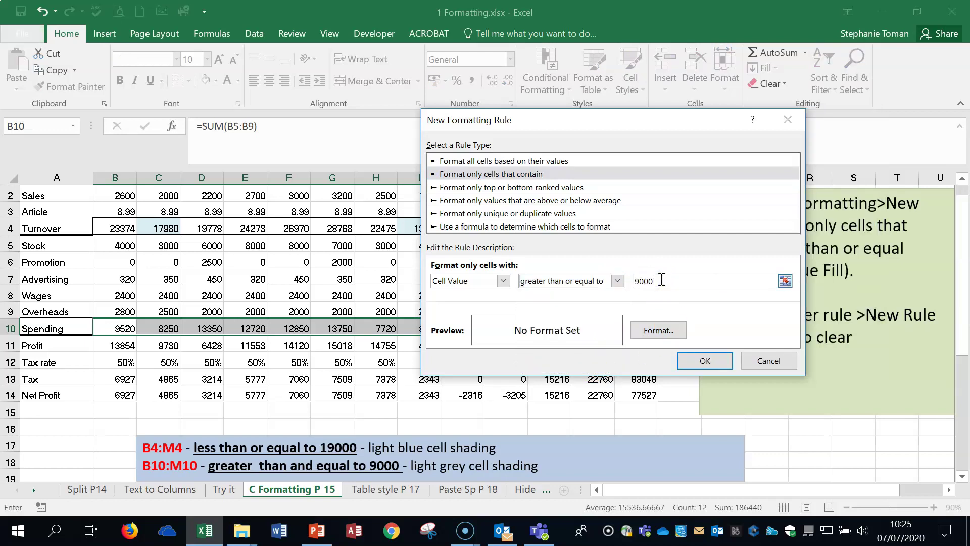
- Set the rule's fill to light grey and apply it to B10:M10
left_click(661, 332)
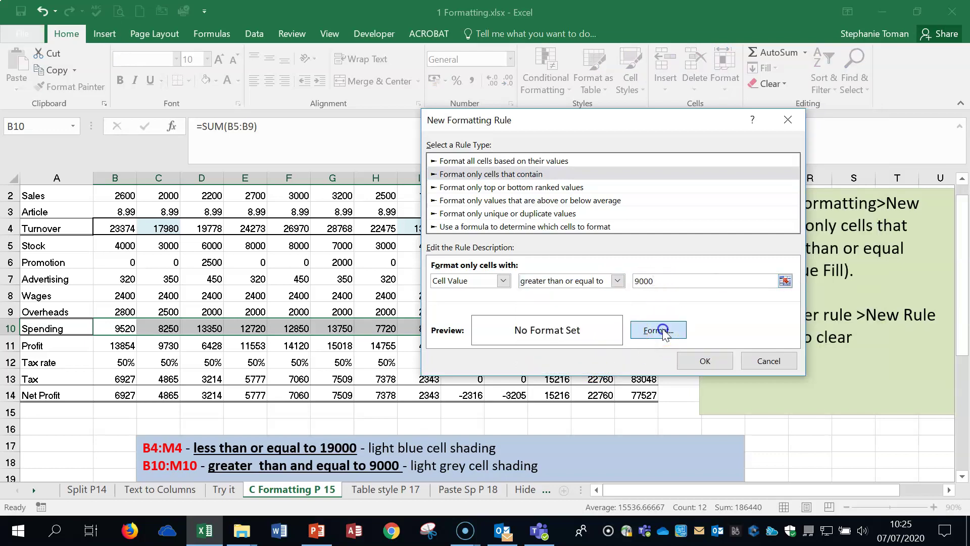
left_click(587, 71)
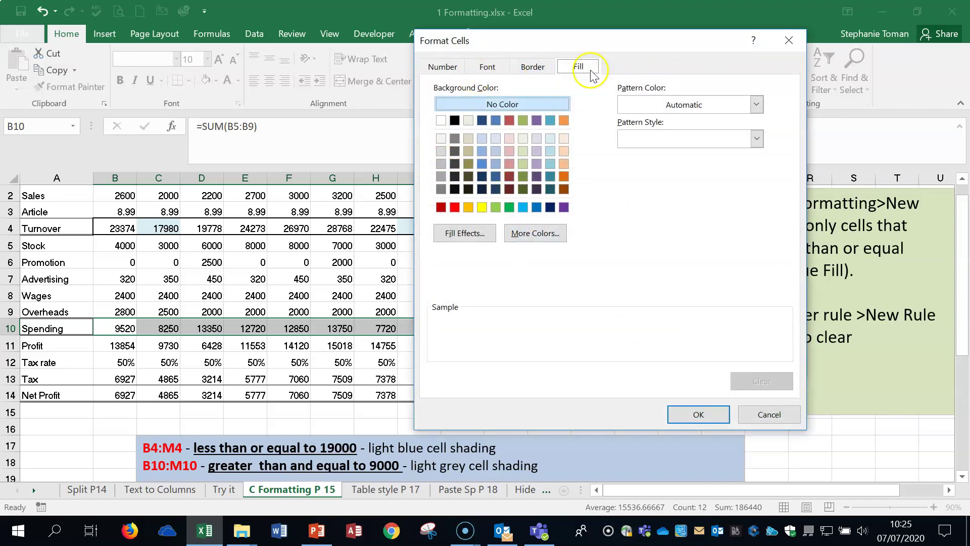
left_click(441, 151)
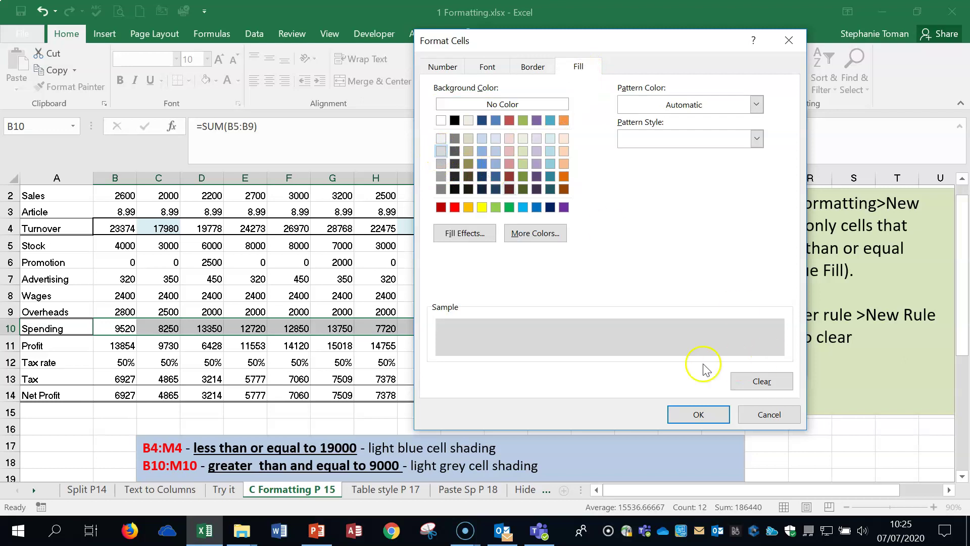
left_click(694, 414)
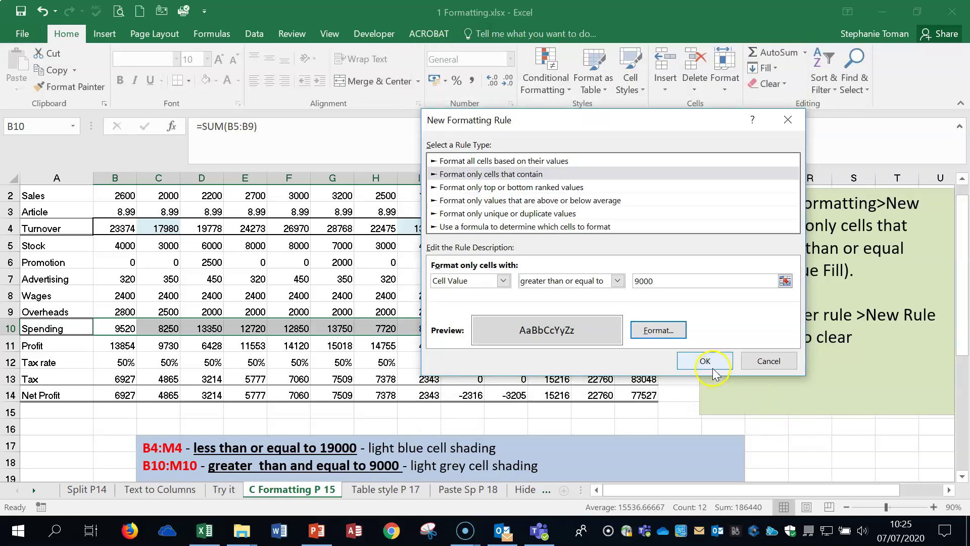
left_click(708, 362)
left_click(557, 393)
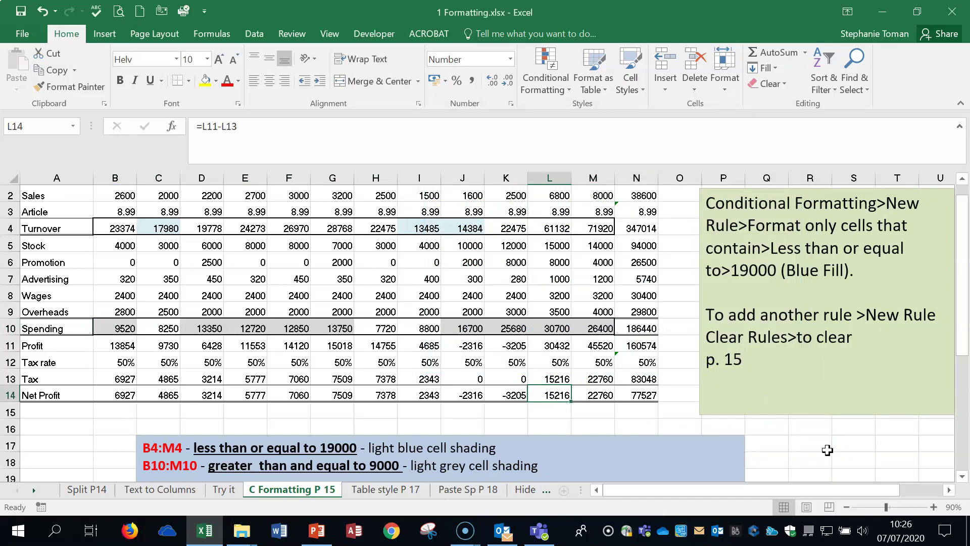
- Select B4:M10 and clear the conditional formatting rules from the selected cells
scroll(827, 450, "down", 1)
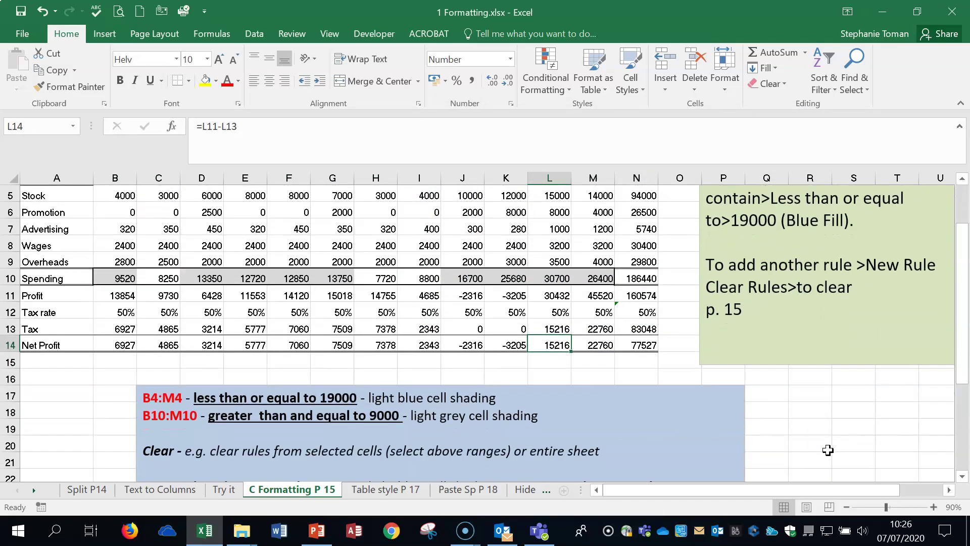
scroll(827, 450, "down", 1)
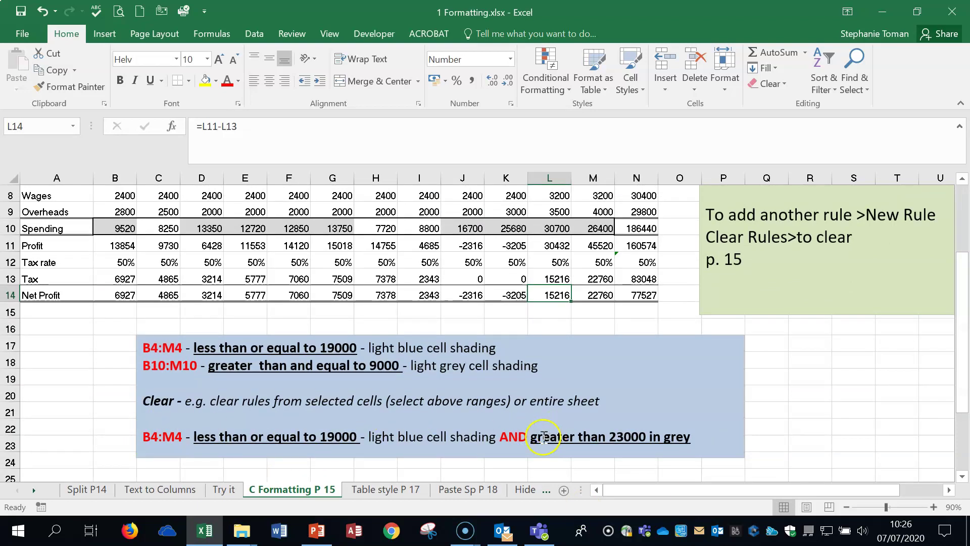
left_click(836, 429)
scroll(836, 429, "up", 2)
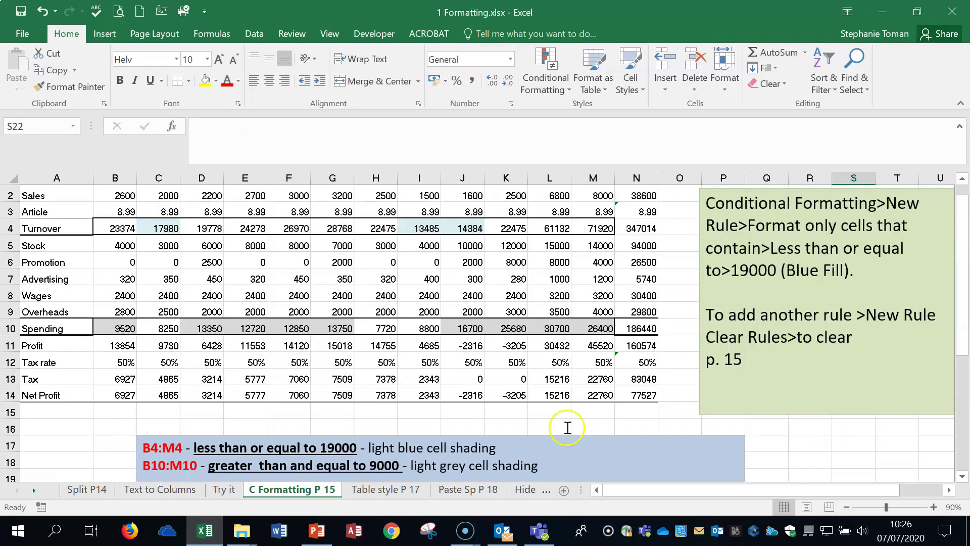
left_click_drag(121, 230, 595, 319)
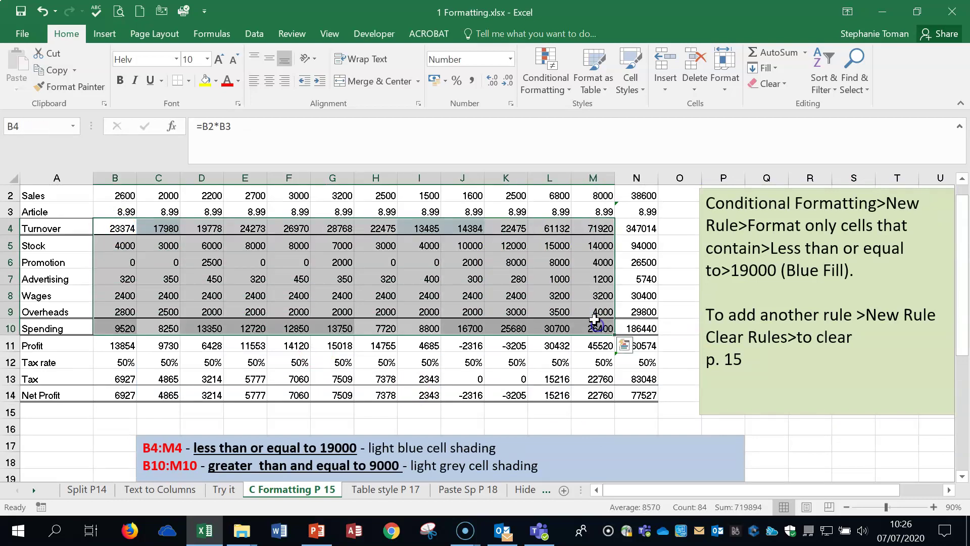
left_click(568, 88)
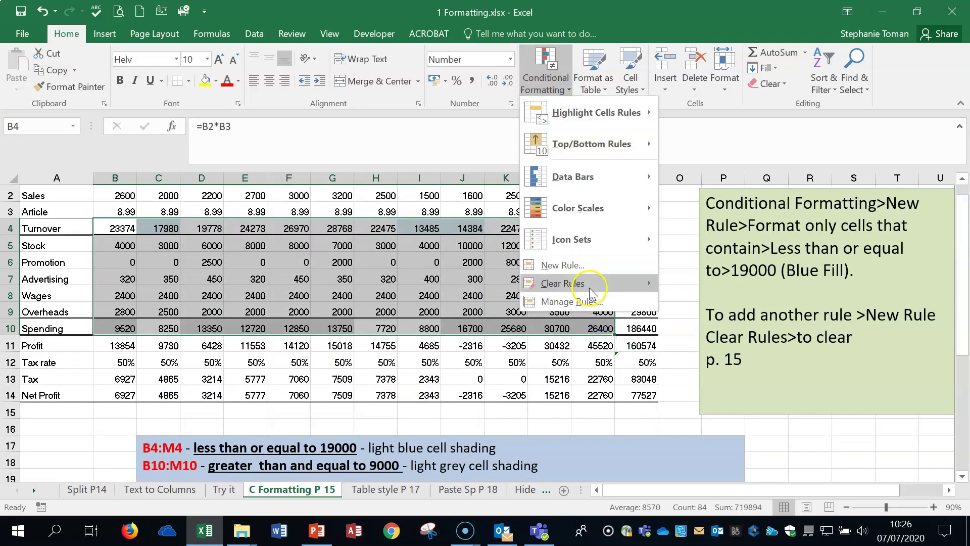
mouse_move(576, 283)
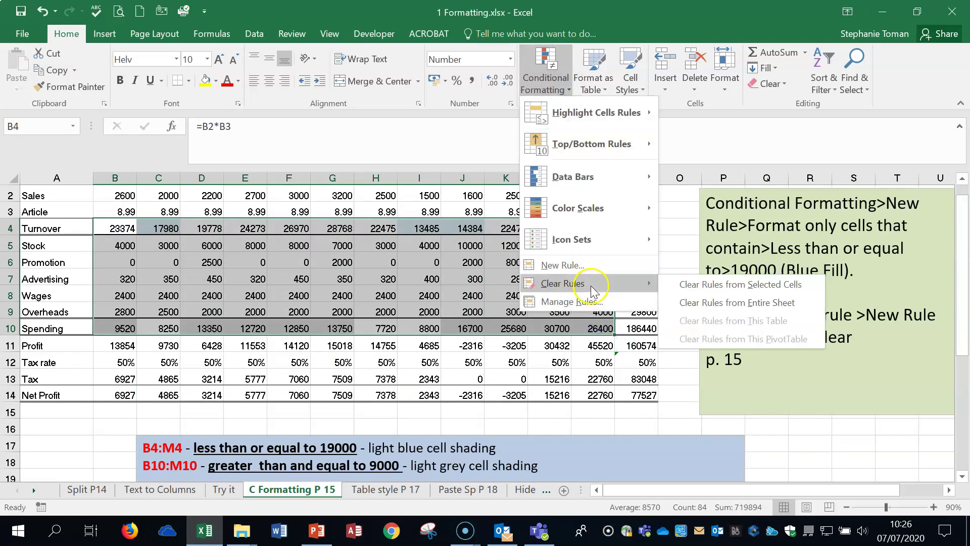
left_click(765, 285)
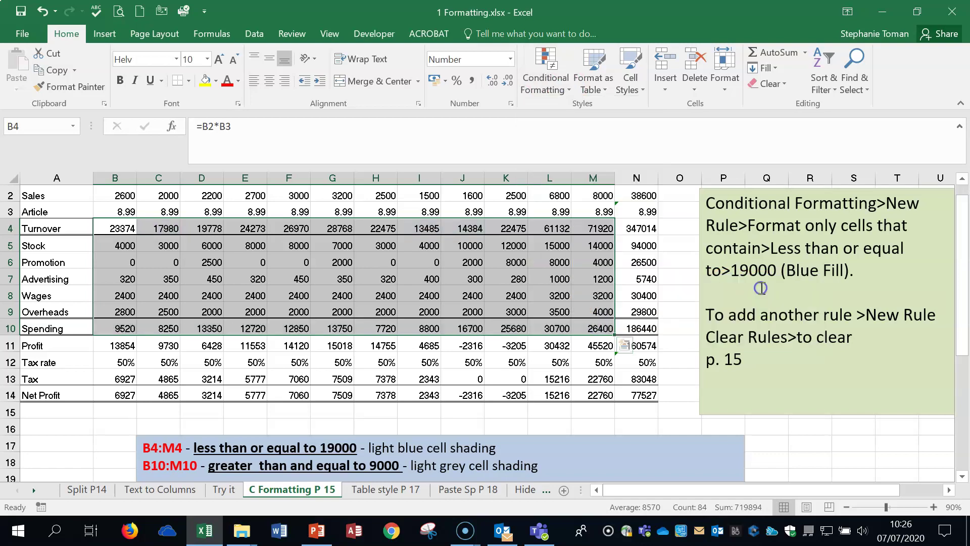
left_click(556, 262)
left_click(592, 312)
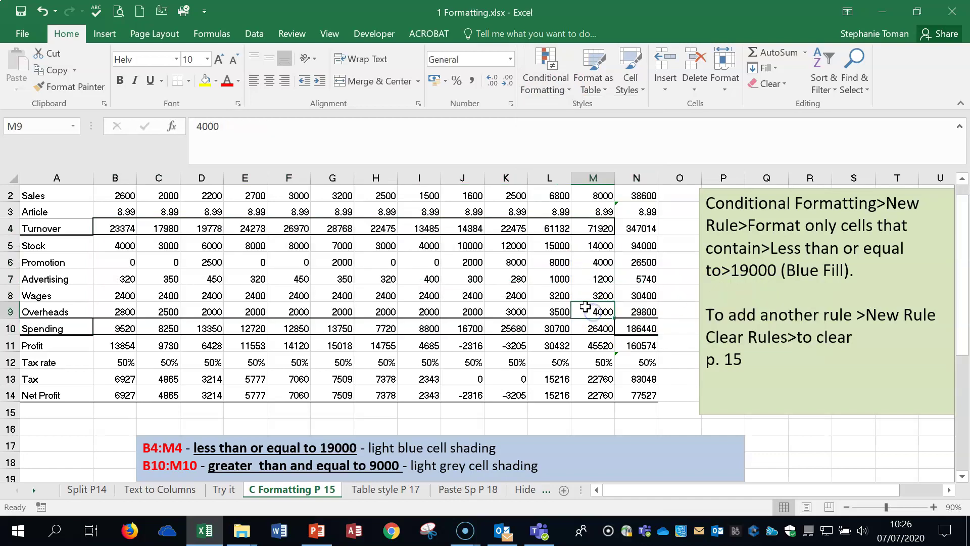
left_click(568, 284)
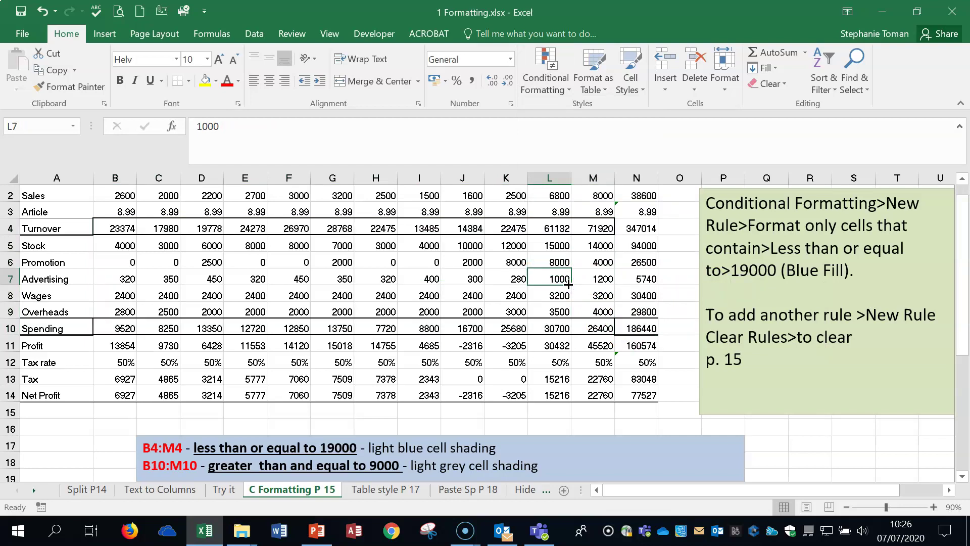
- Select the blue instruction note below the table
scroll(568, 284, "down", 1)
scroll(568, 284, "down", 1)
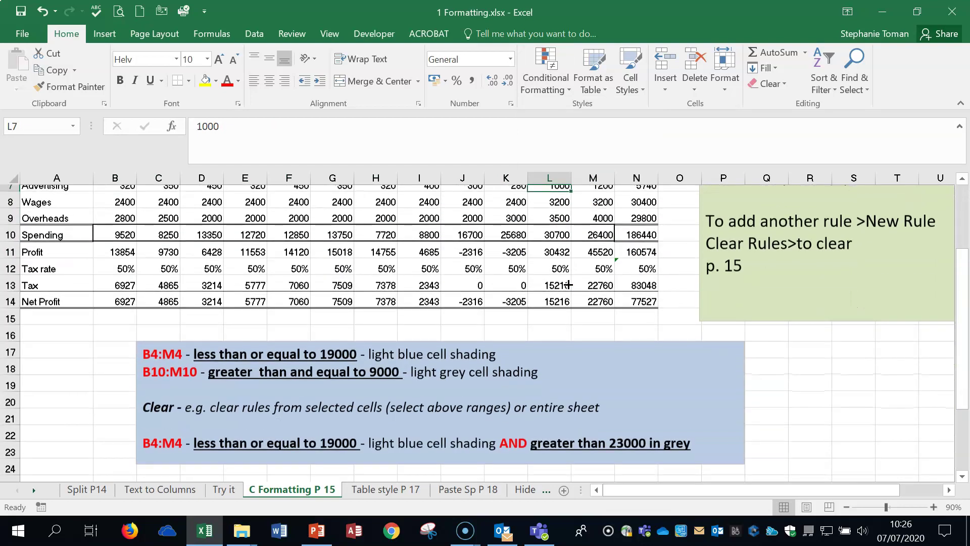
left_click(557, 345)
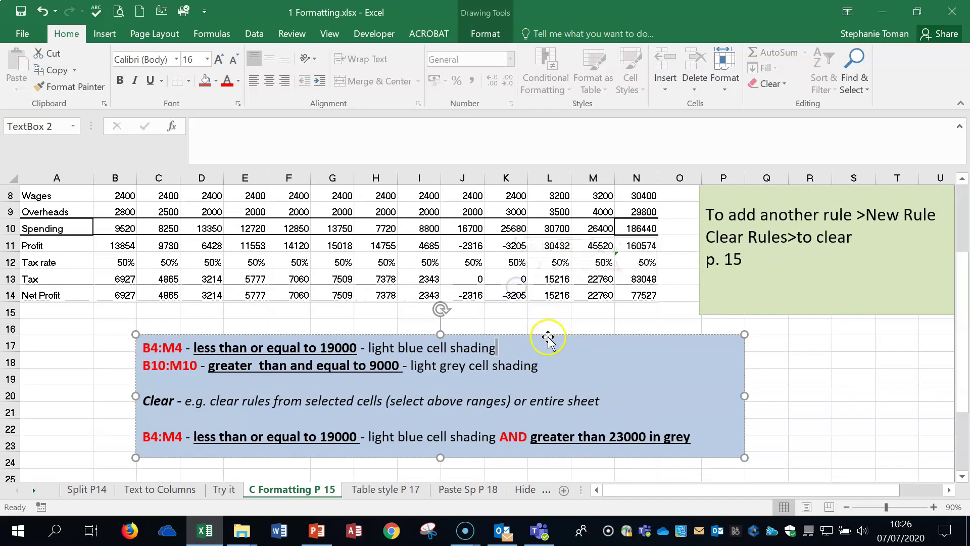
- Move the blue note up over rows 9–16 and select the Turnover values B4:M4
key("ctrl+shift+Left")
left_click_drag(605, 326, 551, 195)
scroll(681, 372, "up", 2)
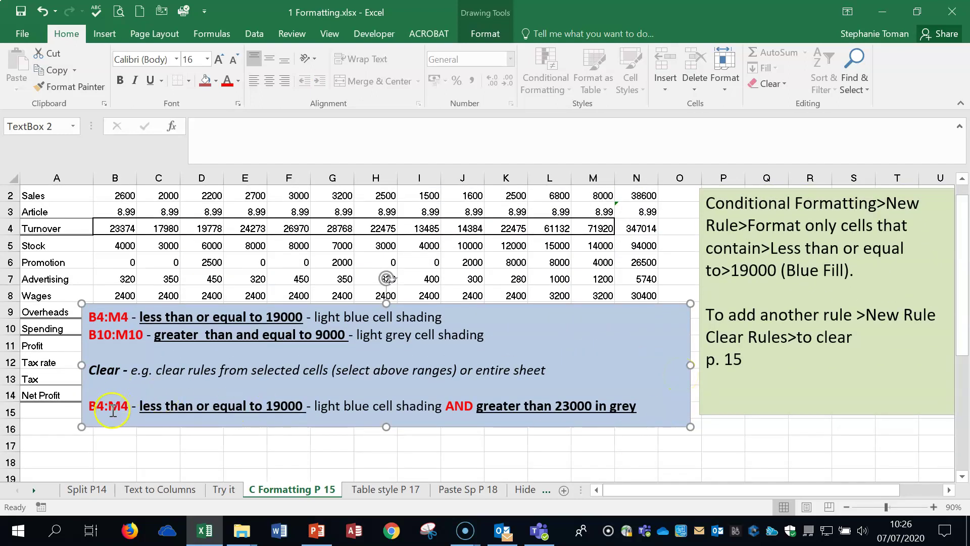
left_click_drag(115, 224, 604, 225)
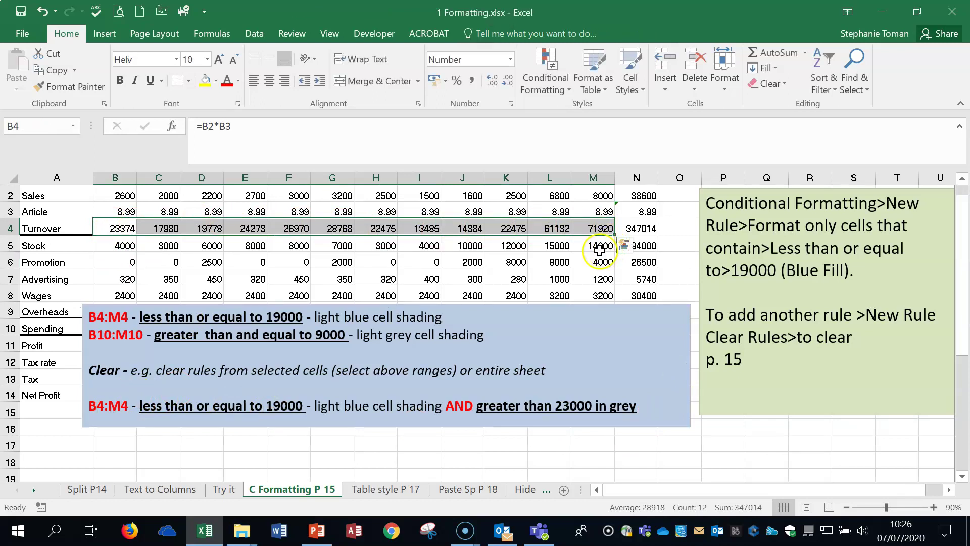
- Recreate the less-than-or-equal-to 19000 rule for B4:M4 with a light blue fill
left_click(566, 90)
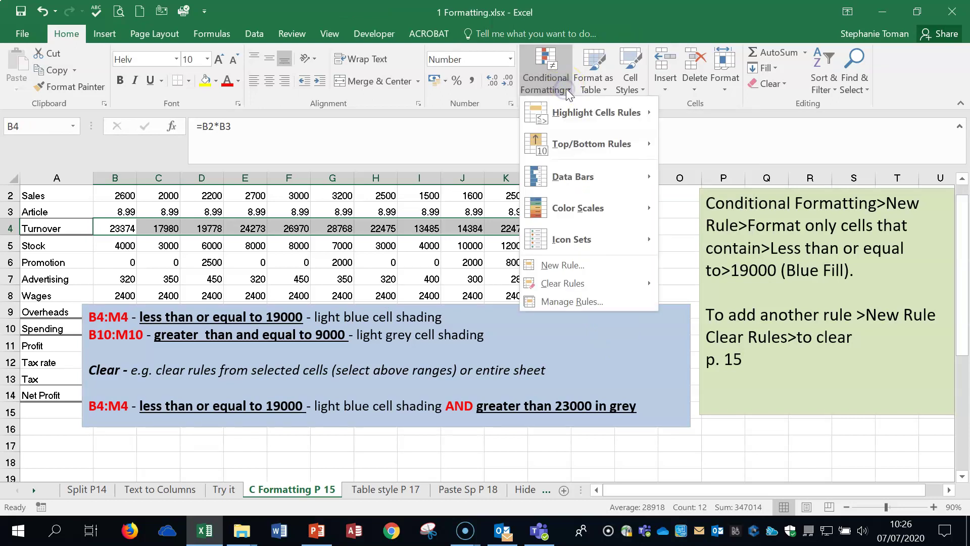
left_click(594, 265)
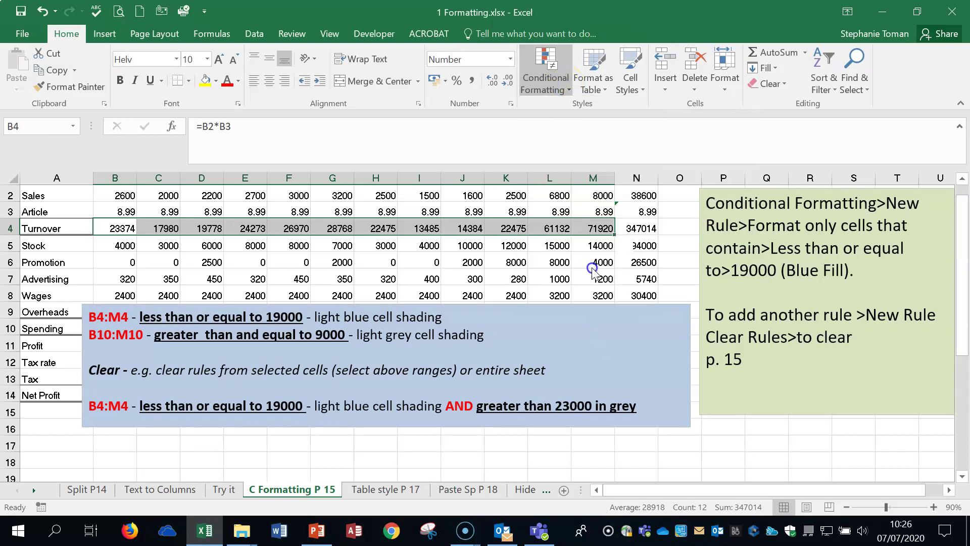
left_click_drag(601, 114, 708, 65)
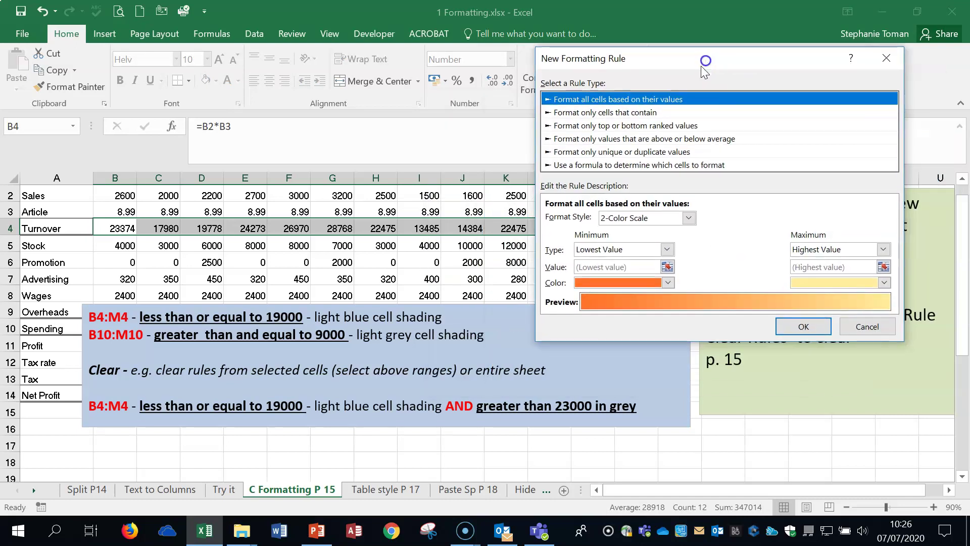
left_click(631, 117)
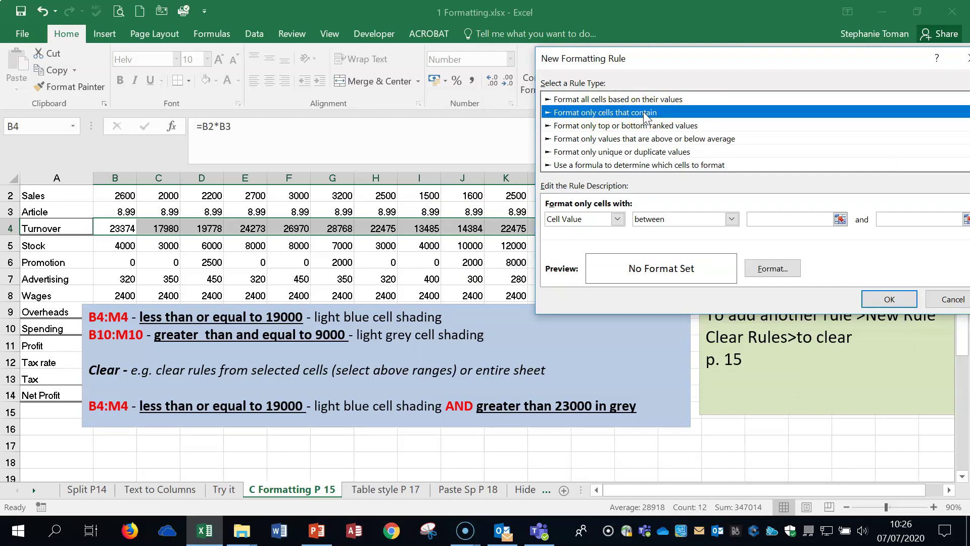
left_click(732, 219)
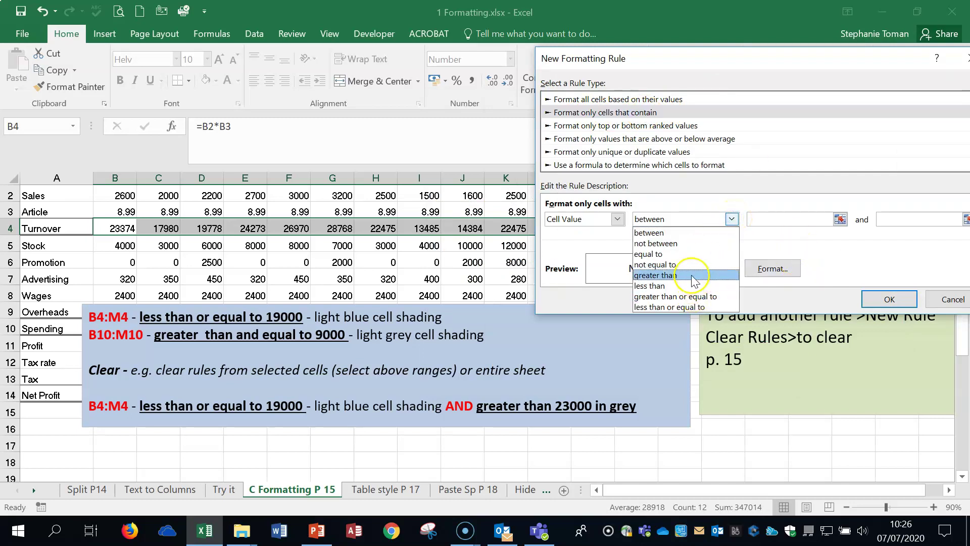
left_click(690, 307)
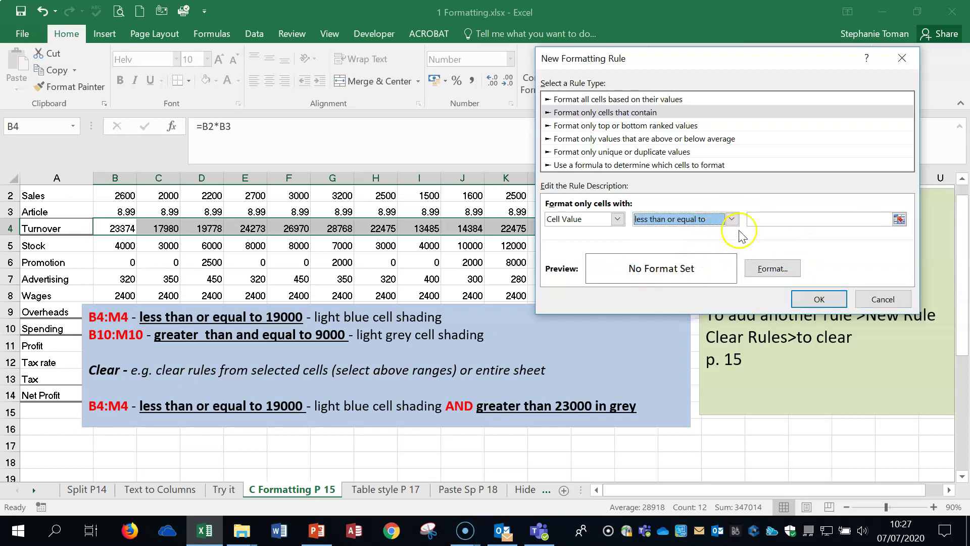
left_click(757, 220)
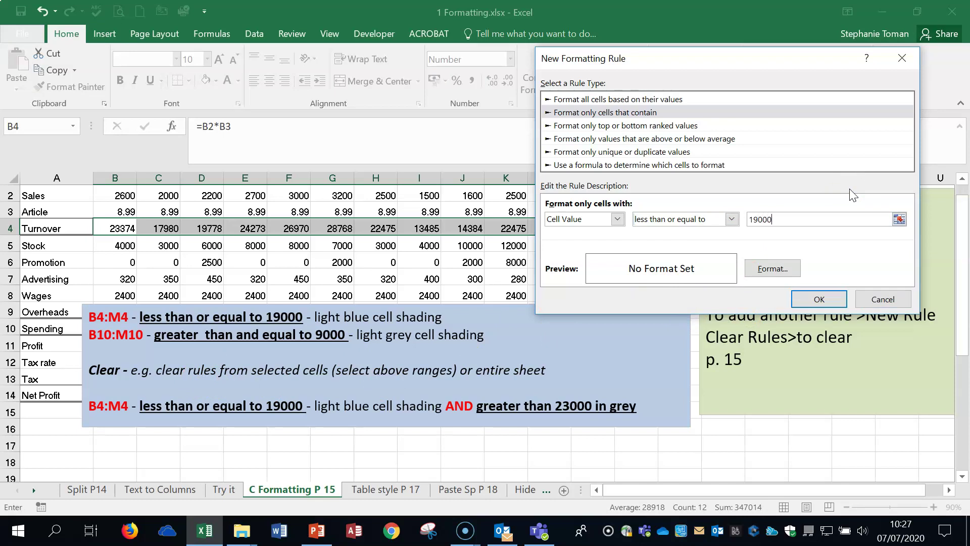
left_click(771, 269)
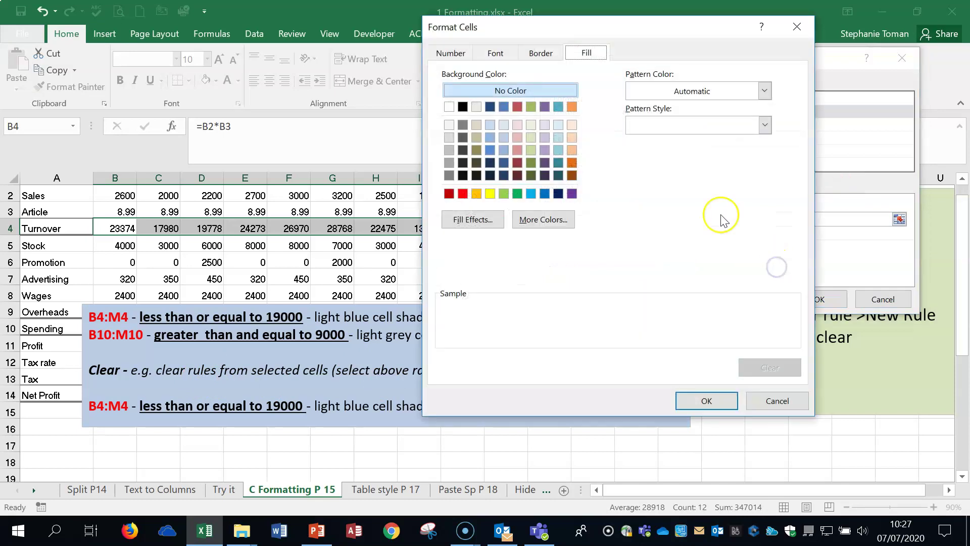
left_click(557, 125)
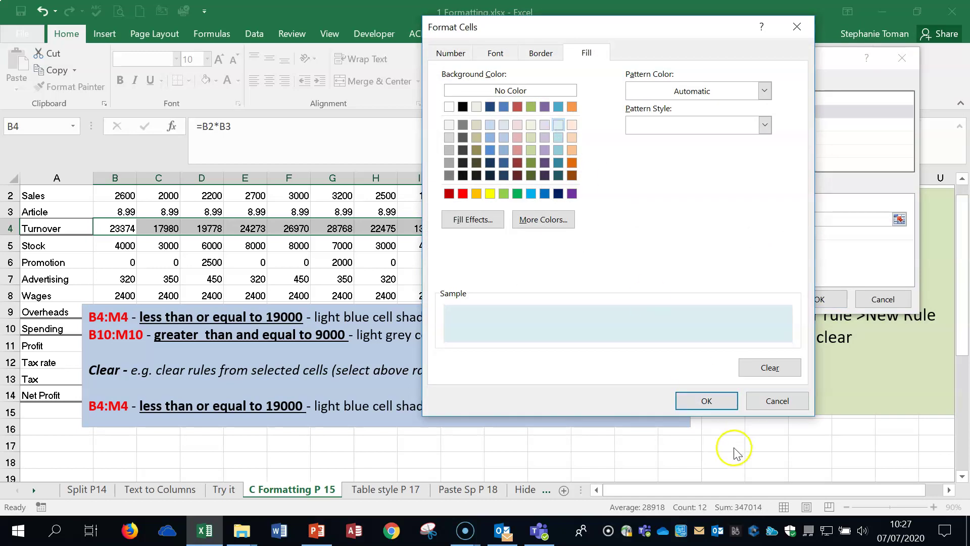
left_click(706, 401)
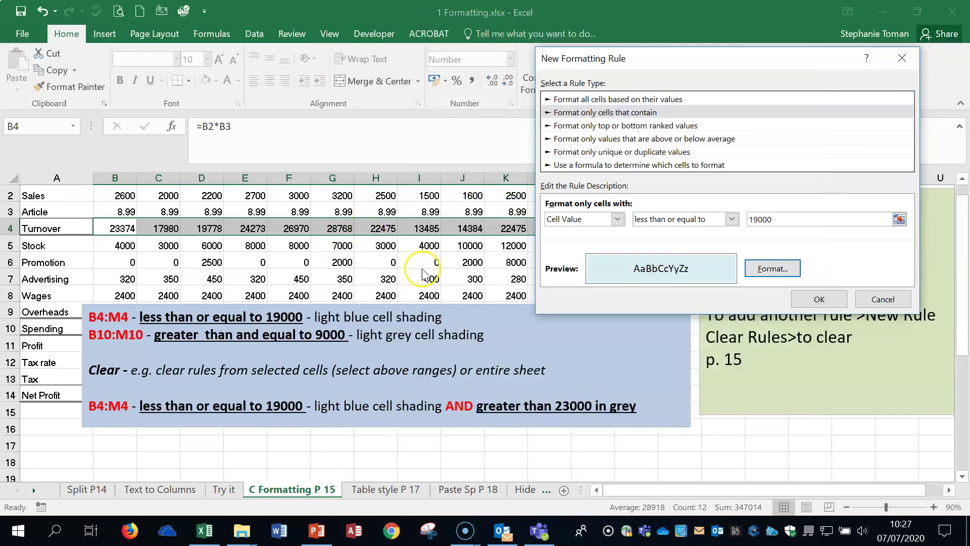
left_click(804, 300)
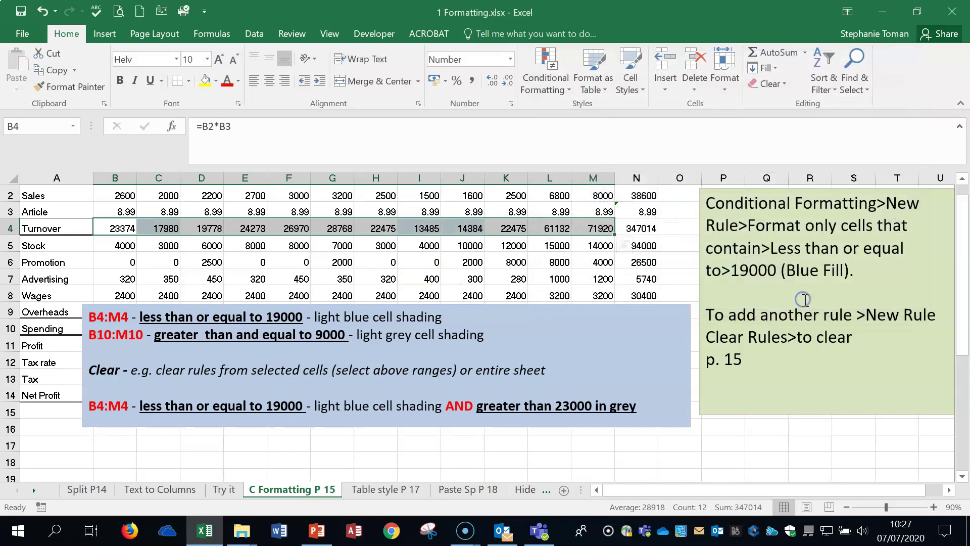
- Add a conditional formatting rule giving cells greater than 23000 a light grey fill
left_click(546, 81)
left_click(598, 263)
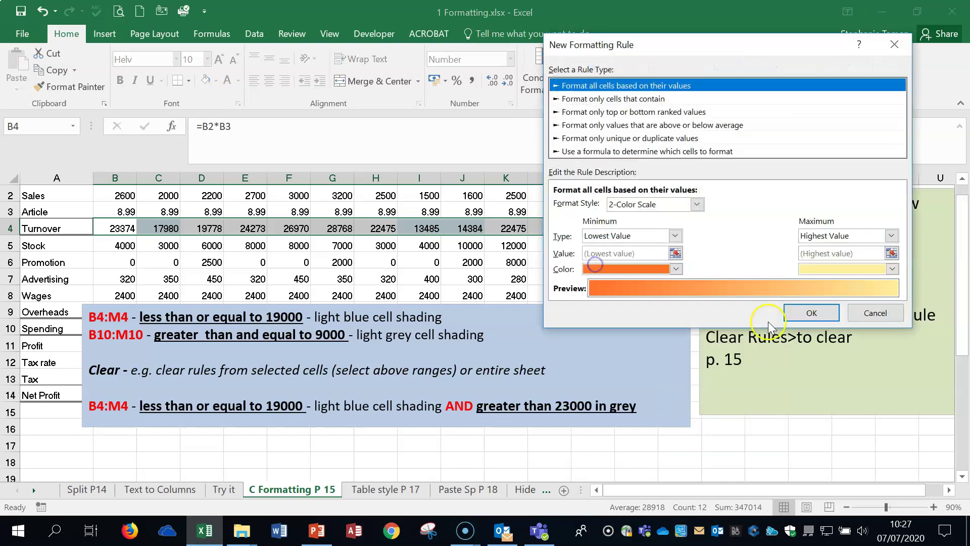
left_click(672, 112)
left_click(657, 99)
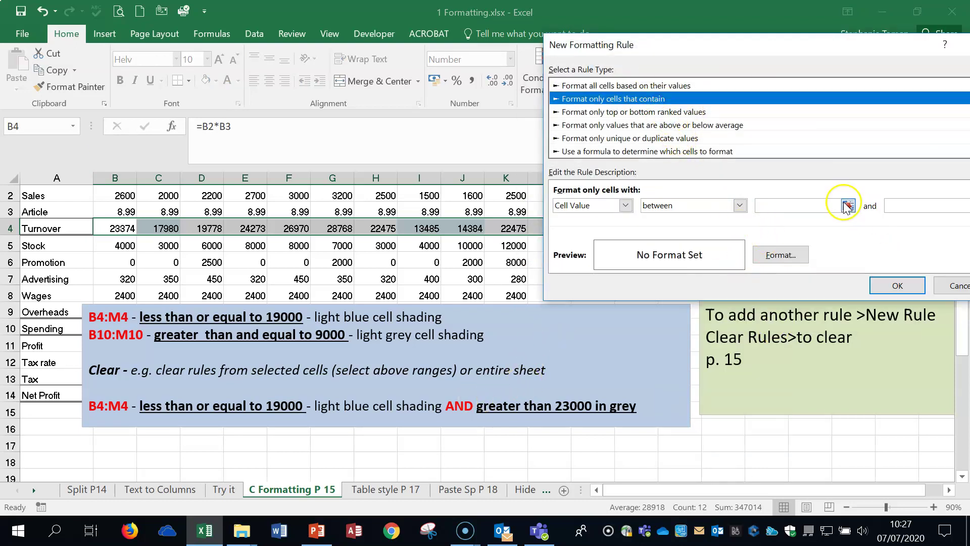
left_click(740, 205)
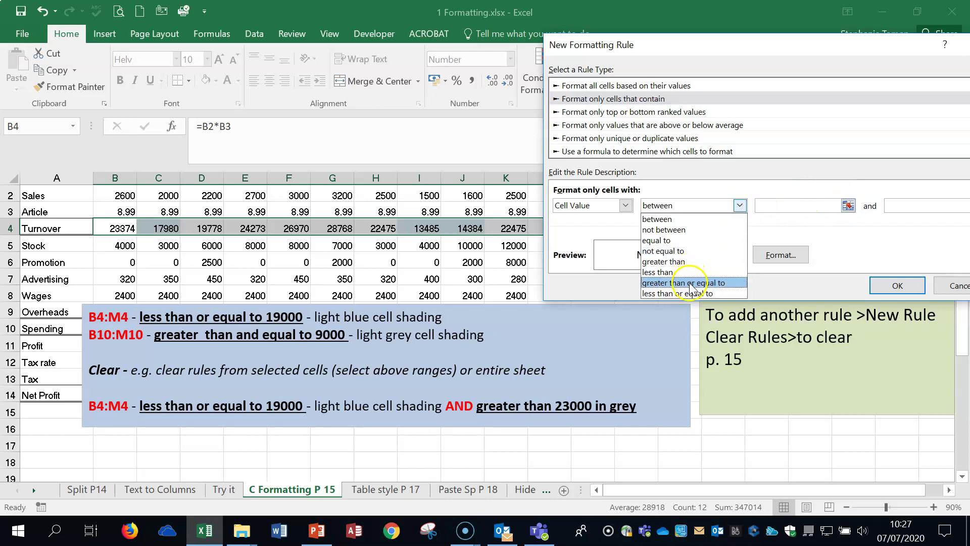
left_click(688, 262)
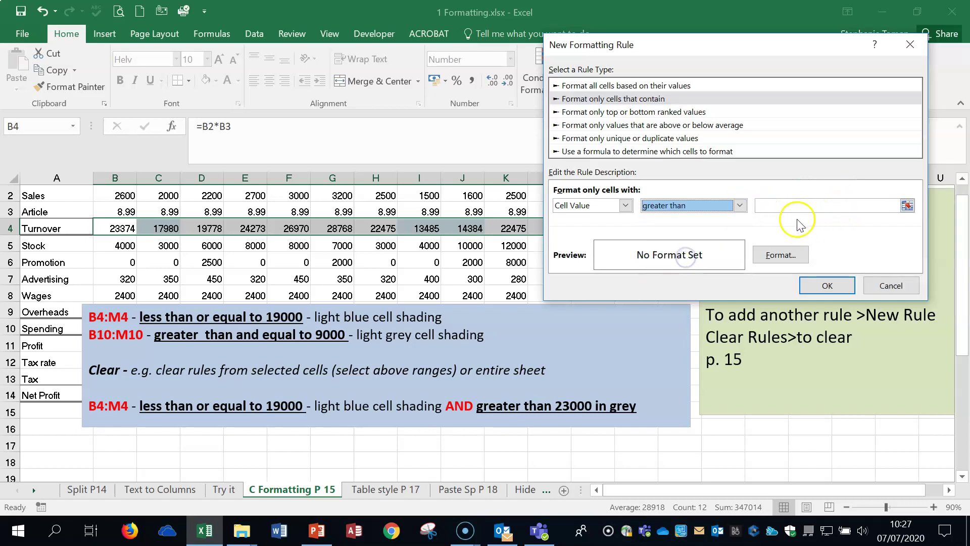
left_click(816, 207)
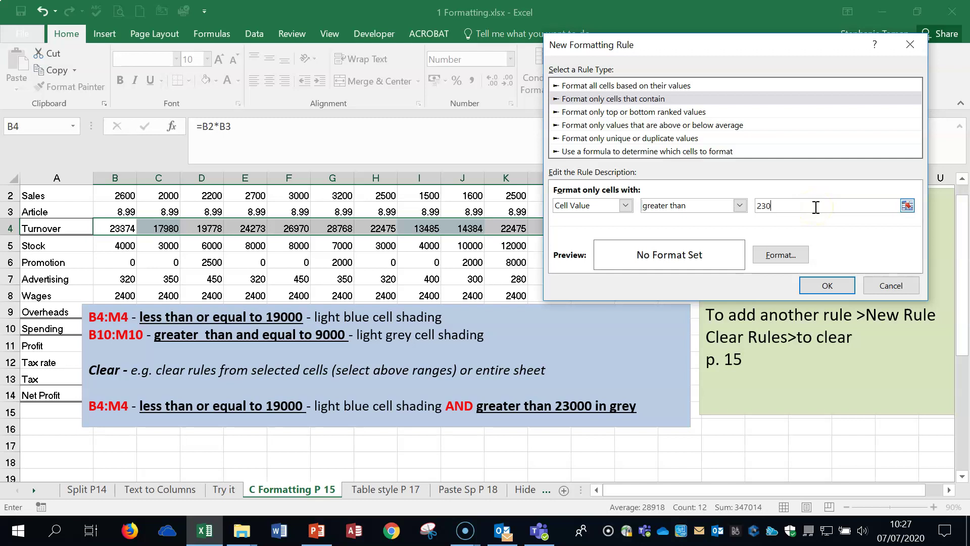
left_click(781, 254)
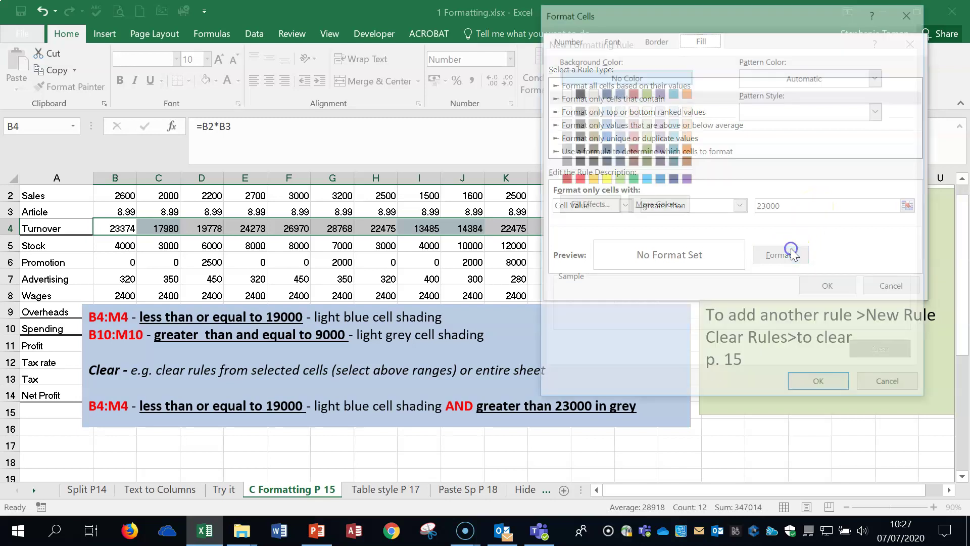
left_click(567, 122)
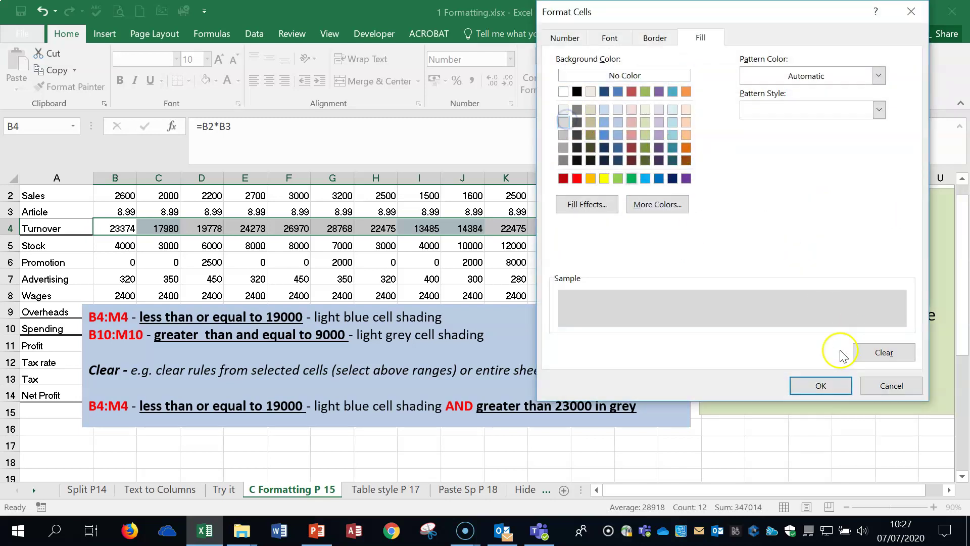
left_click(822, 386)
left_click(828, 285)
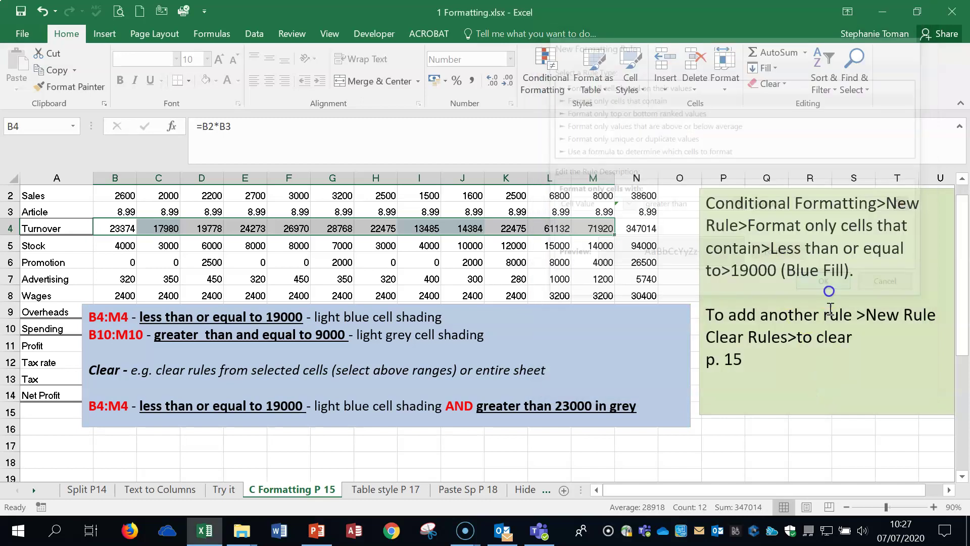
left_click(507, 279)
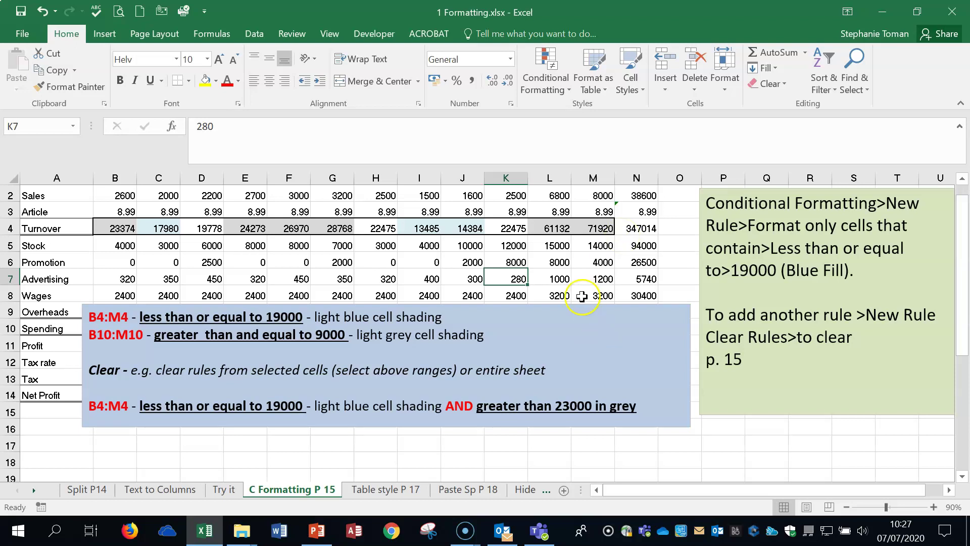
- Drag the blue instruction note down so rows 9–13 are uncovered
left_click(571, 304)
mouse_move(532, 304)
left_mouse_down()
mouse_move(529, 387)
mouse_move(528, 379)
left_mouse_up()
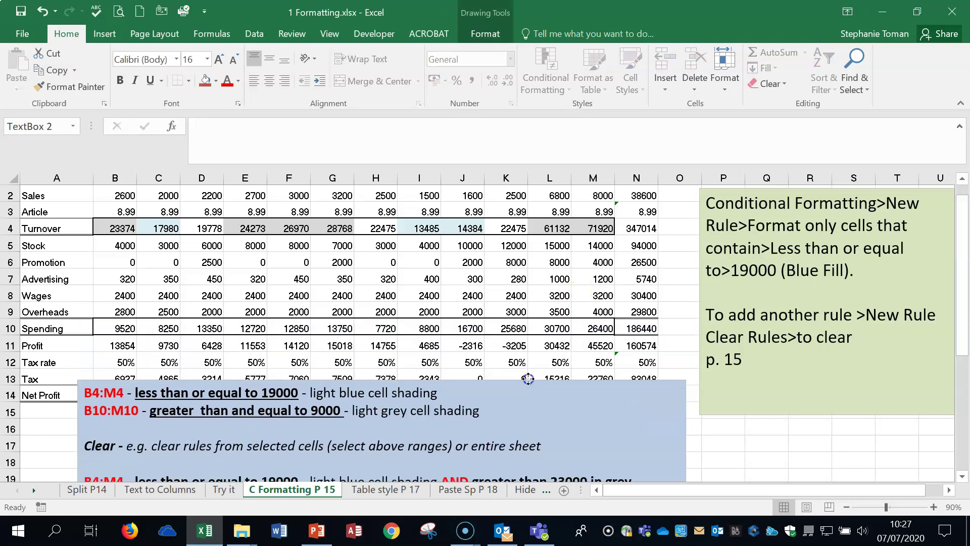
left_click(792, 441)
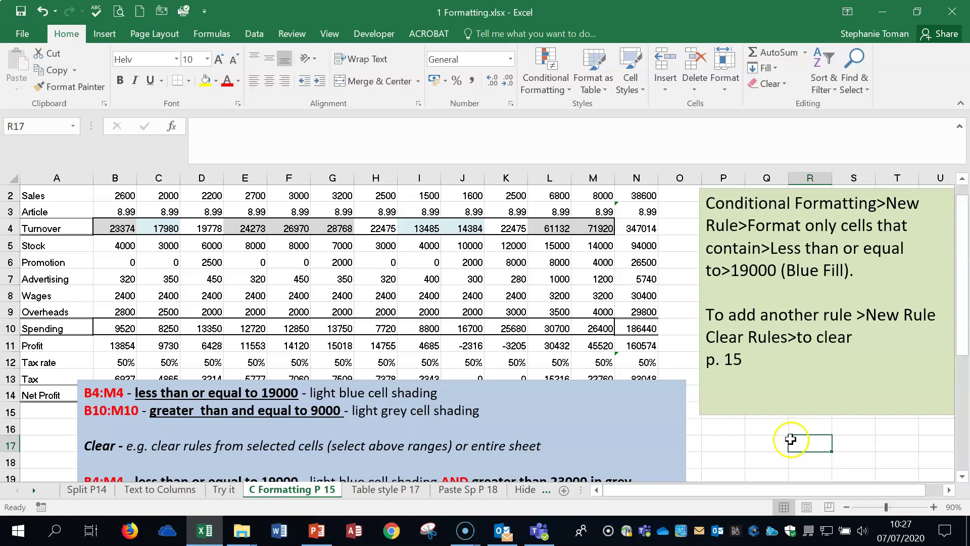
left_click(380, 495)
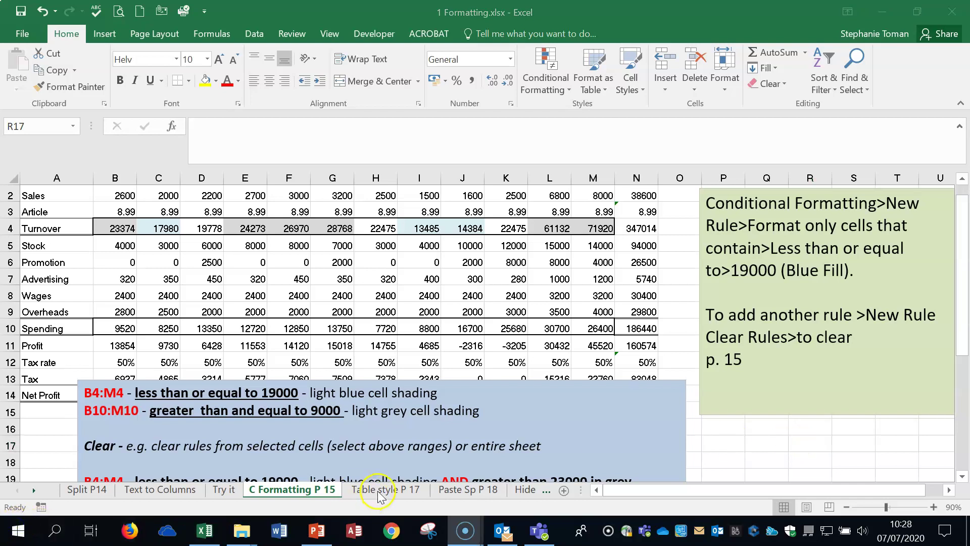
- Zoom the Table style P 17 sheet to 110% and show the Budget table's Table Design options
left_click(380, 494)
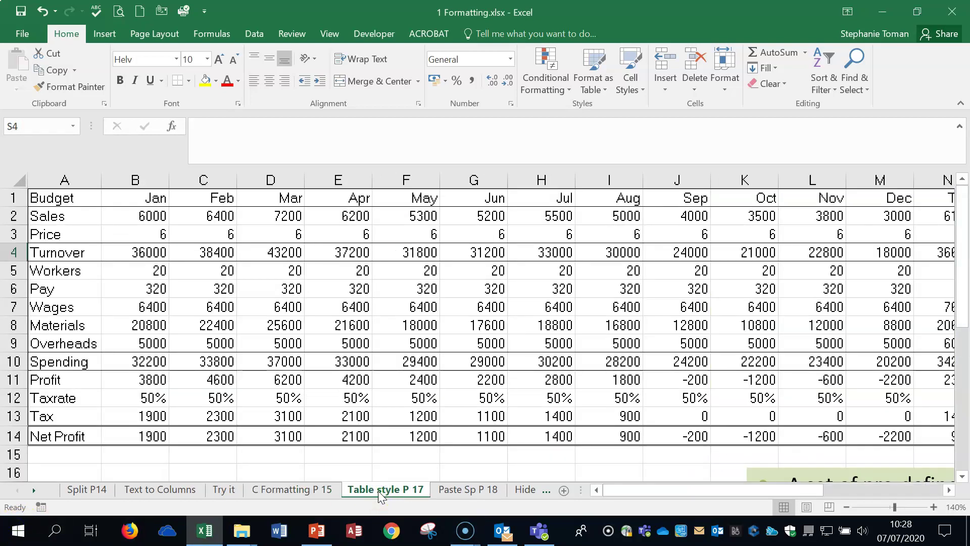
left_click(847, 507)
left_click(847, 507)
left_click(847, 507)
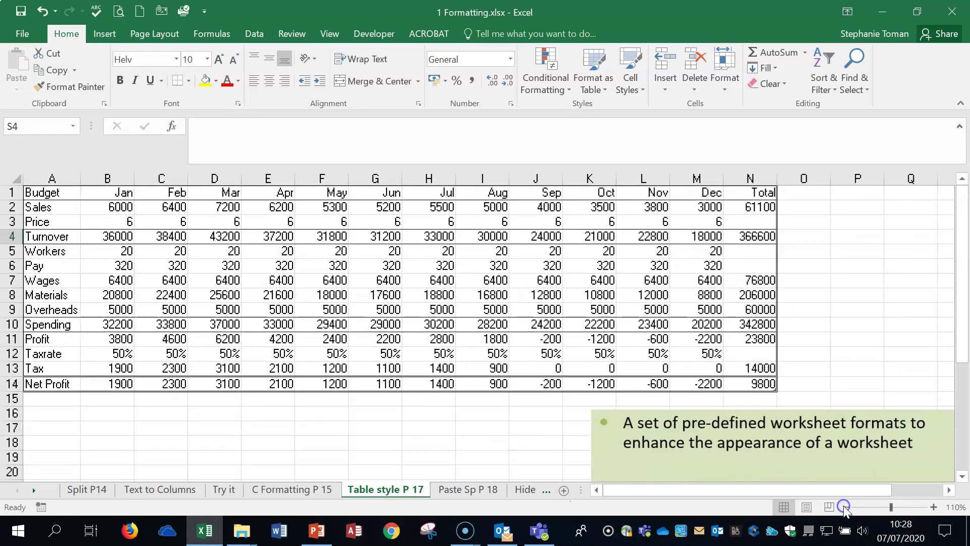
left_click(52, 209)
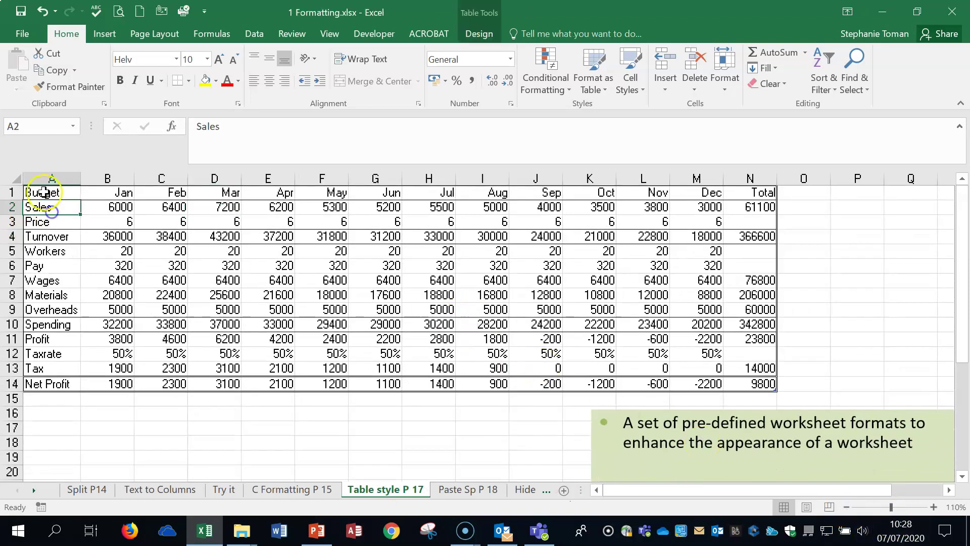
left_click(44, 192)
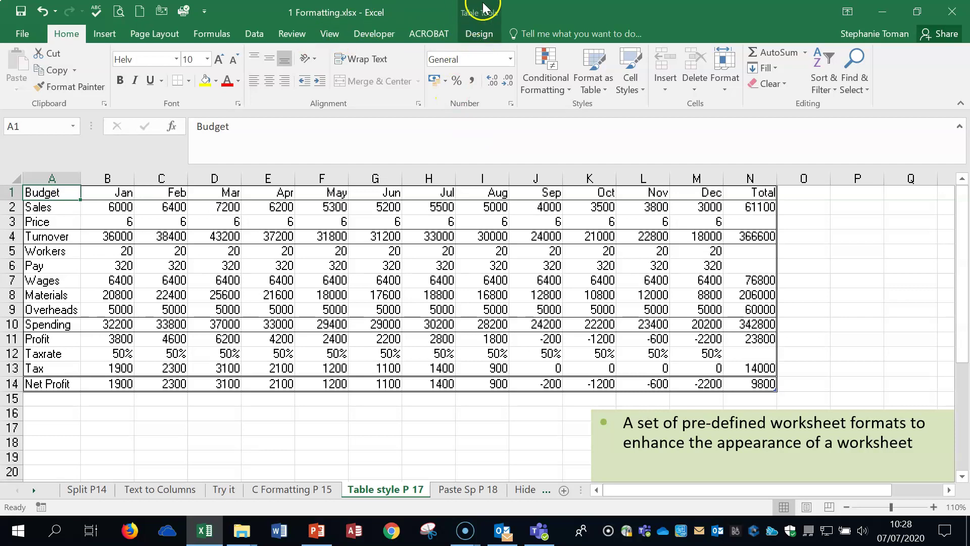
left_click(481, 40)
left_click(843, 302)
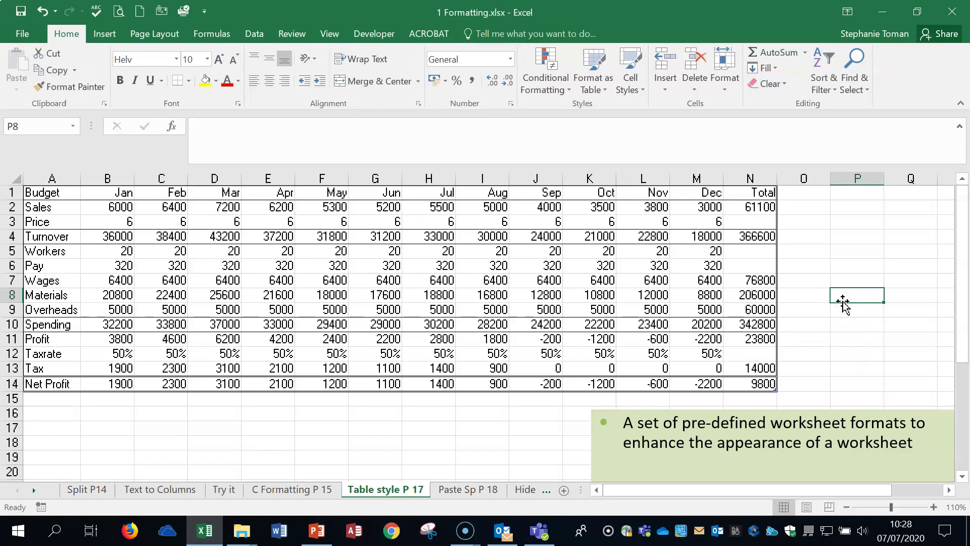
left_click(516, 312)
left_click(480, 35)
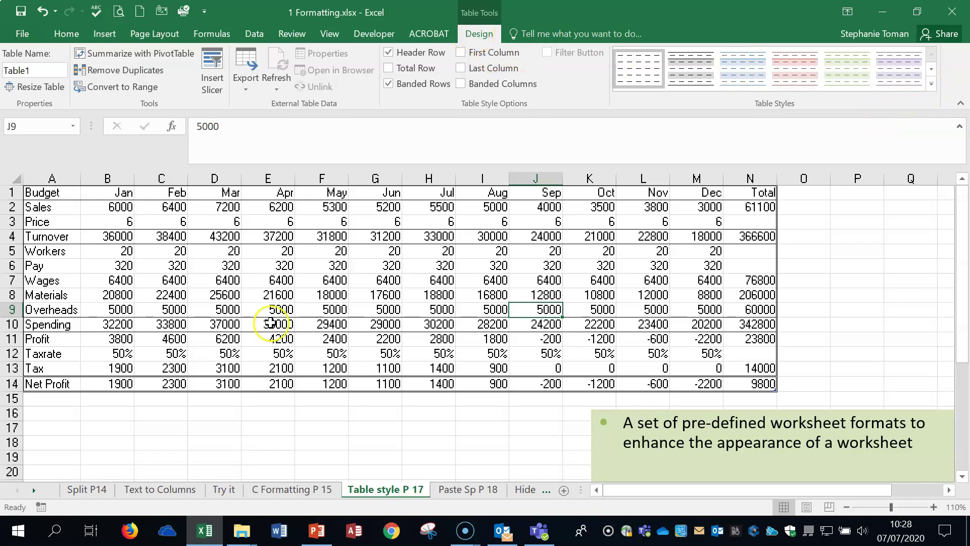
- Preview gallery styles, then apply the red Medium 10 table style to the Budget table
left_click(270, 324)
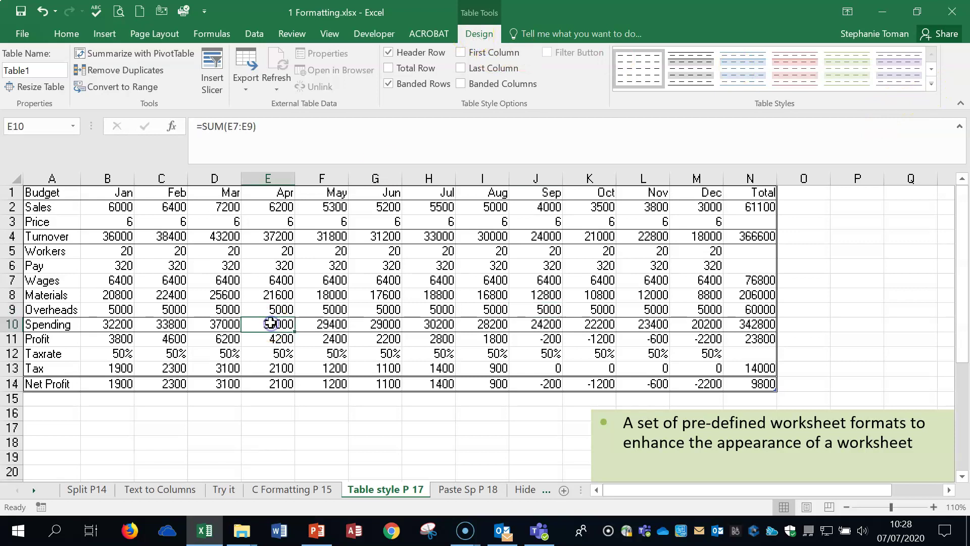
left_click(931, 85)
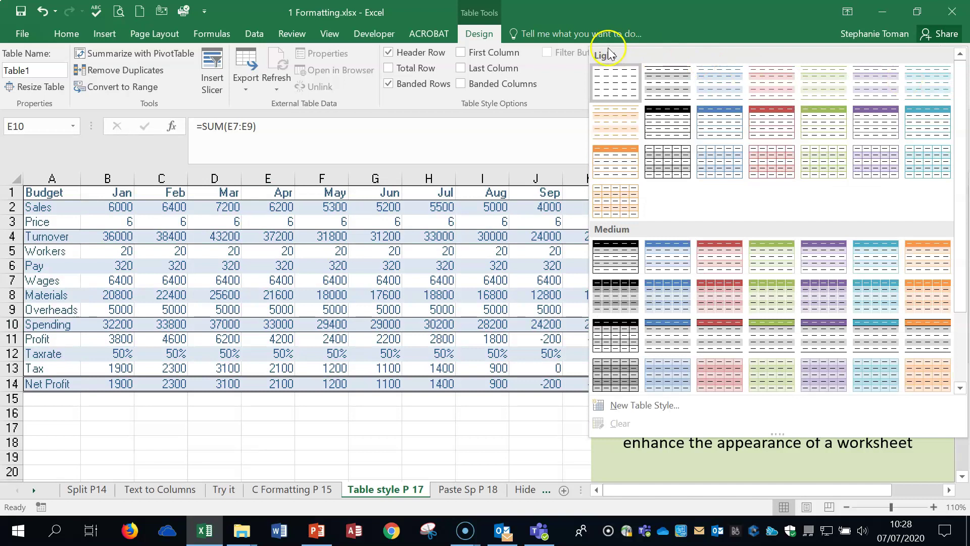
scroll(729, 364, "down", 2)
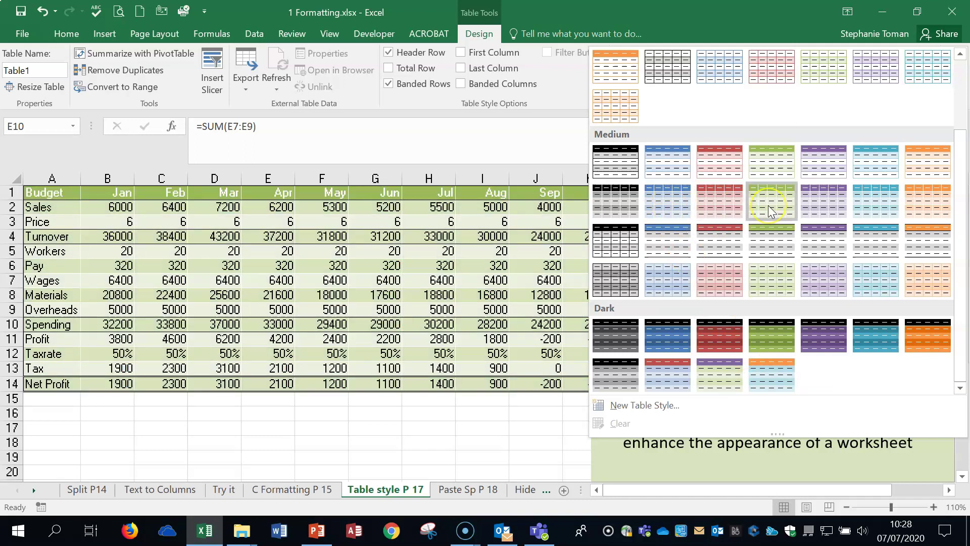
left_click(726, 334)
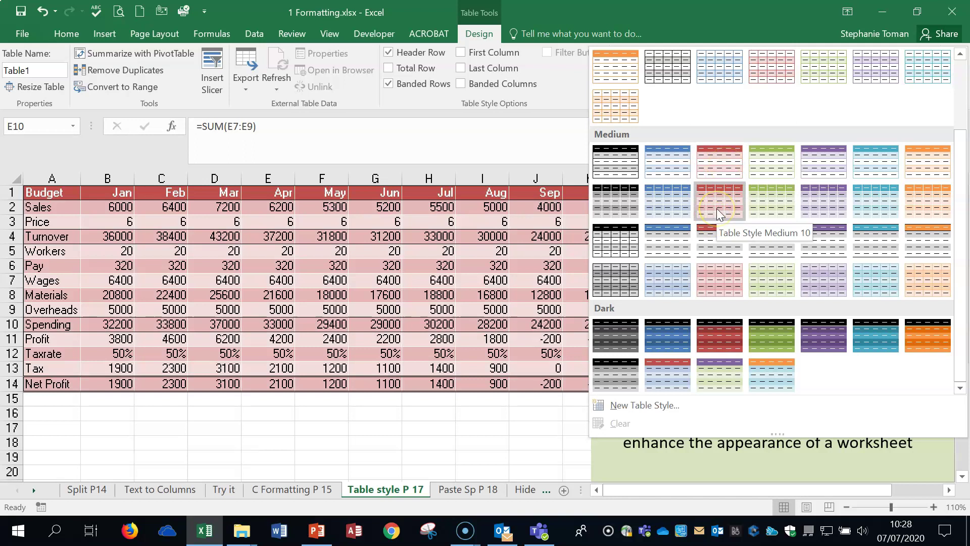
left_click(720, 157)
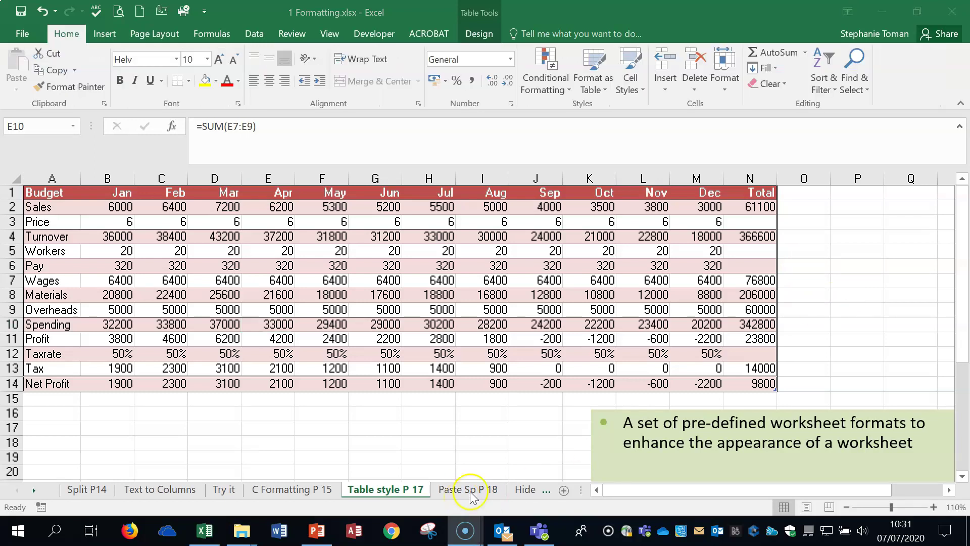
- Go to the Paste Sp P 18 sheet and select the Total Income cells B4:M4
left_click(471, 491)
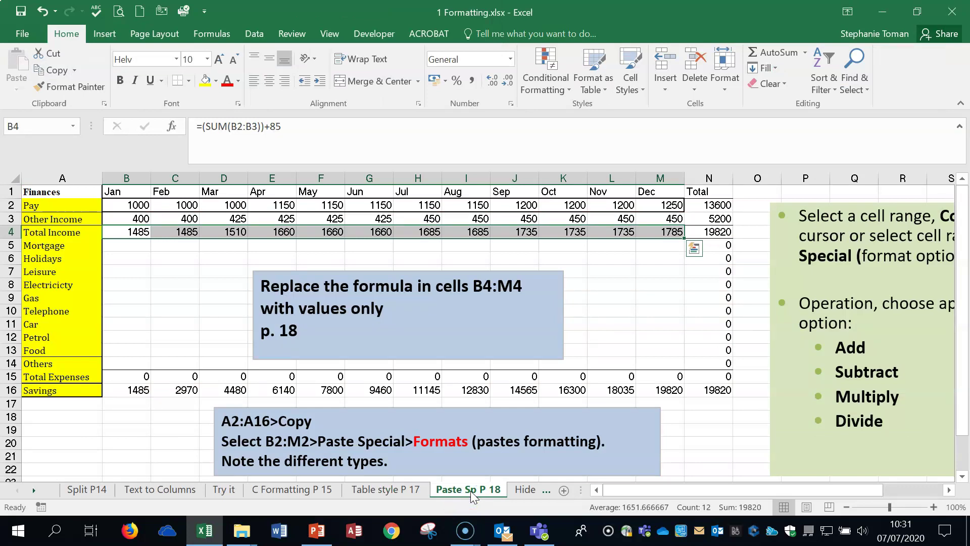
left_click(636, 301)
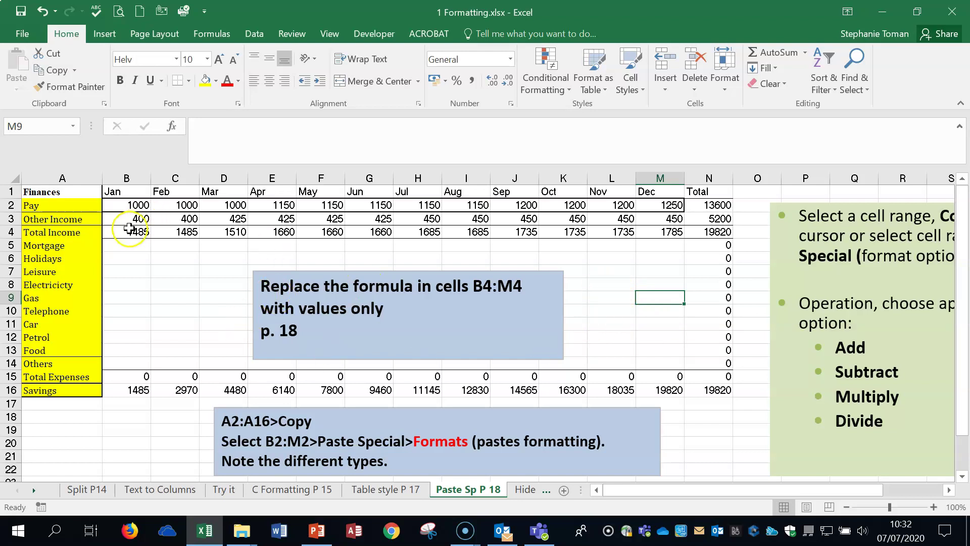
left_click_drag(131, 231, 680, 233)
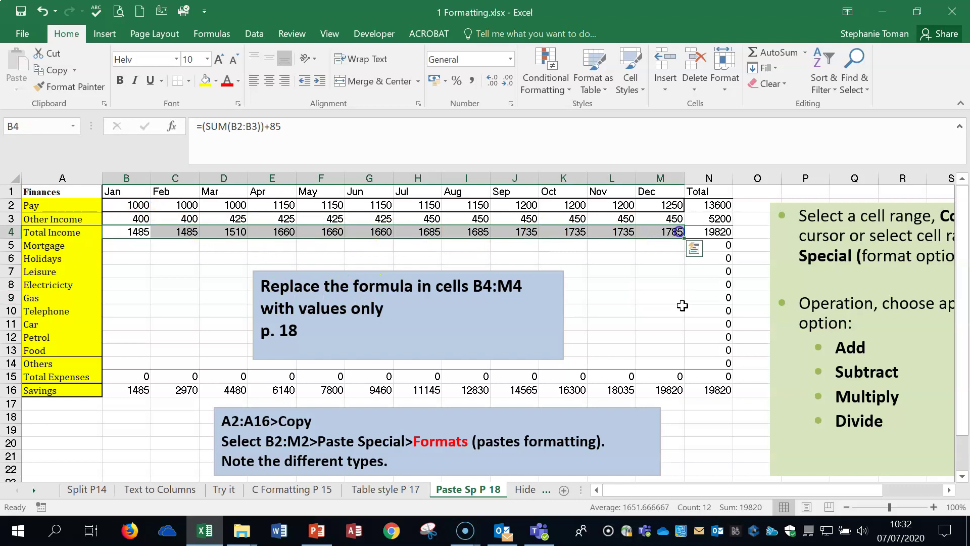
left_click(687, 310)
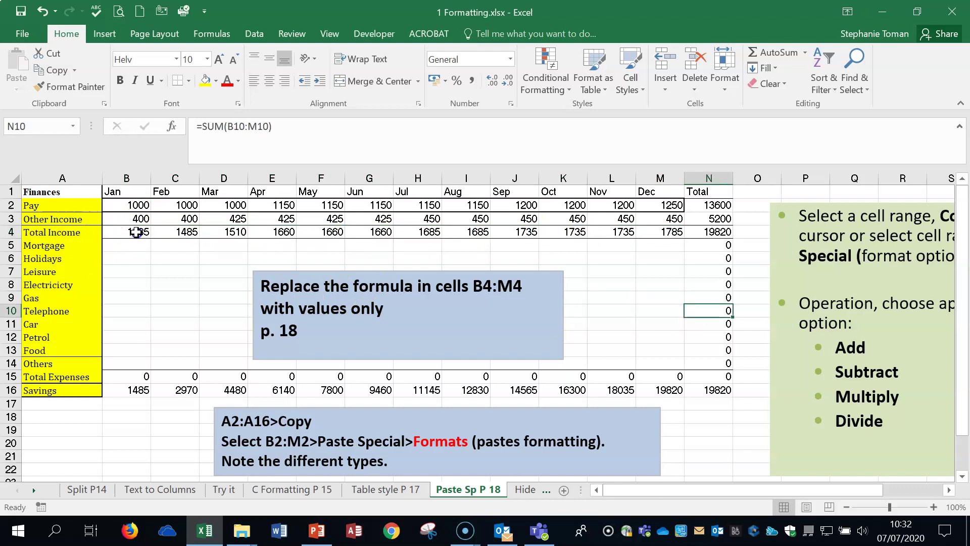
- Inspect each Total Income formula from B4 through M4, such as =(SUM(B2:B3))+85
left_click(134, 233)
left_click(175, 233)
left_click(222, 232)
left_click(273, 233)
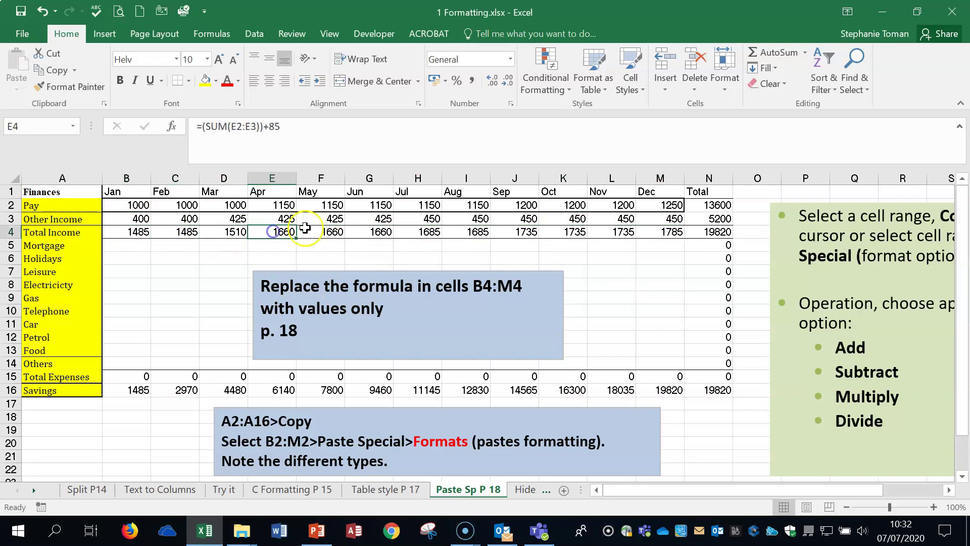
left_click(322, 233)
left_click(372, 231)
left_click(422, 233)
left_click(481, 233)
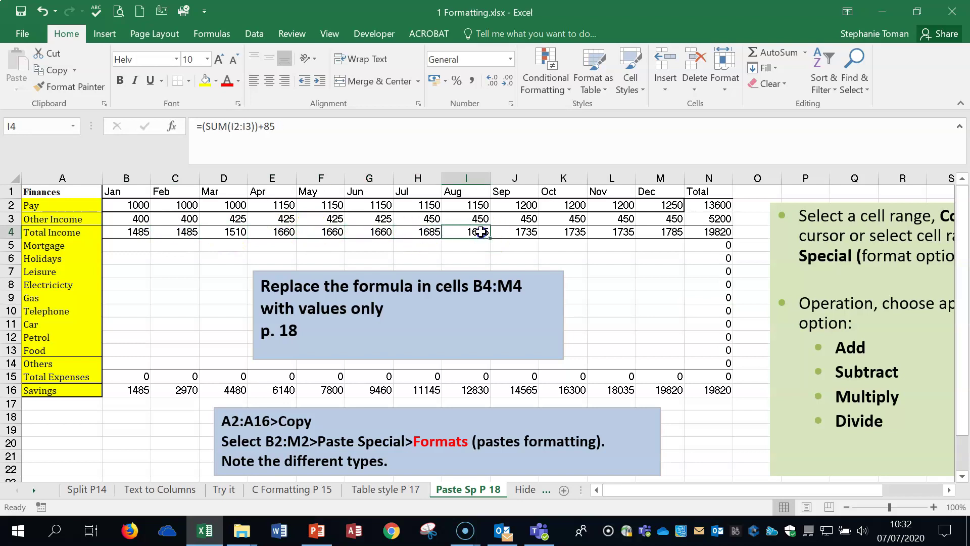
left_click(531, 231)
left_click(574, 231)
left_click(621, 232)
left_click(667, 233)
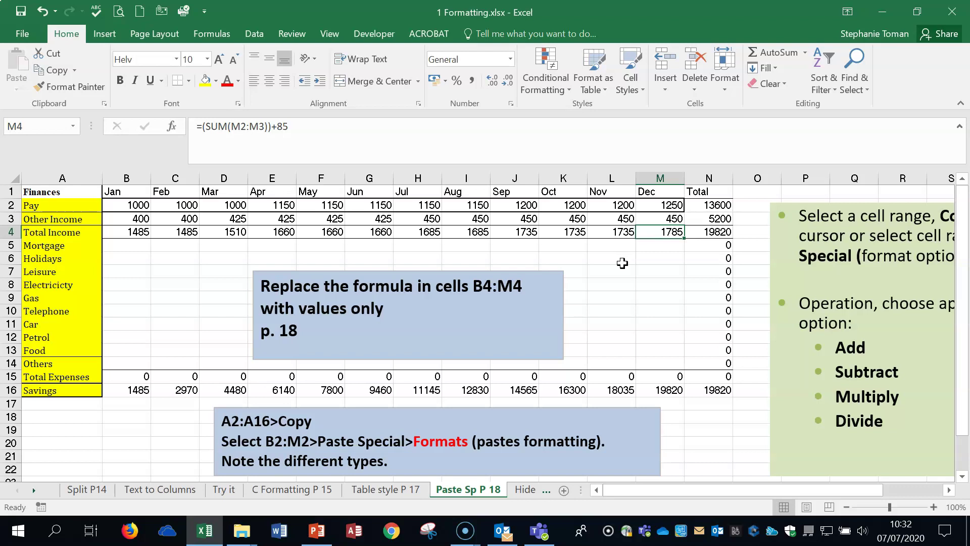
left_click(658, 310)
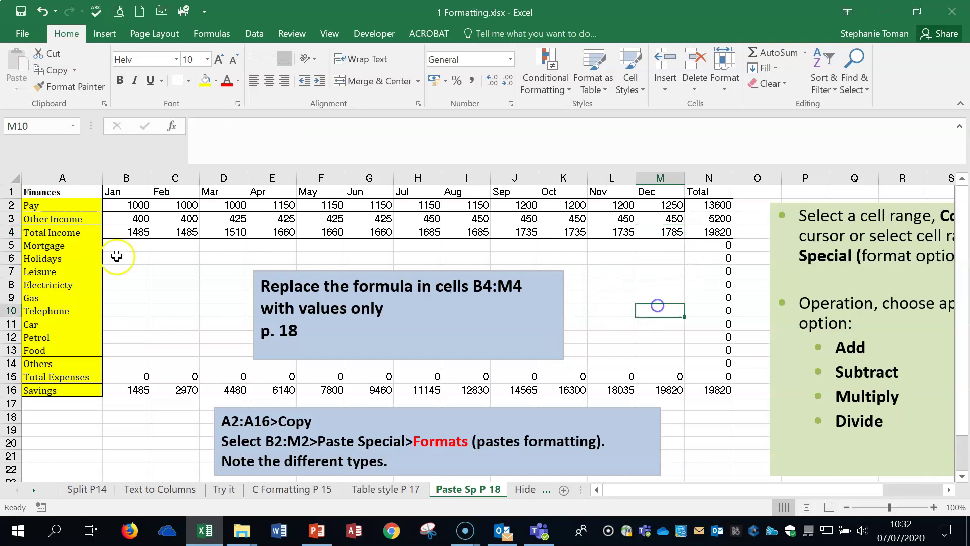
left_click(161, 234)
- Copy B4:M4 and Paste Special it back as Values over the formulas
left_click(136, 232)
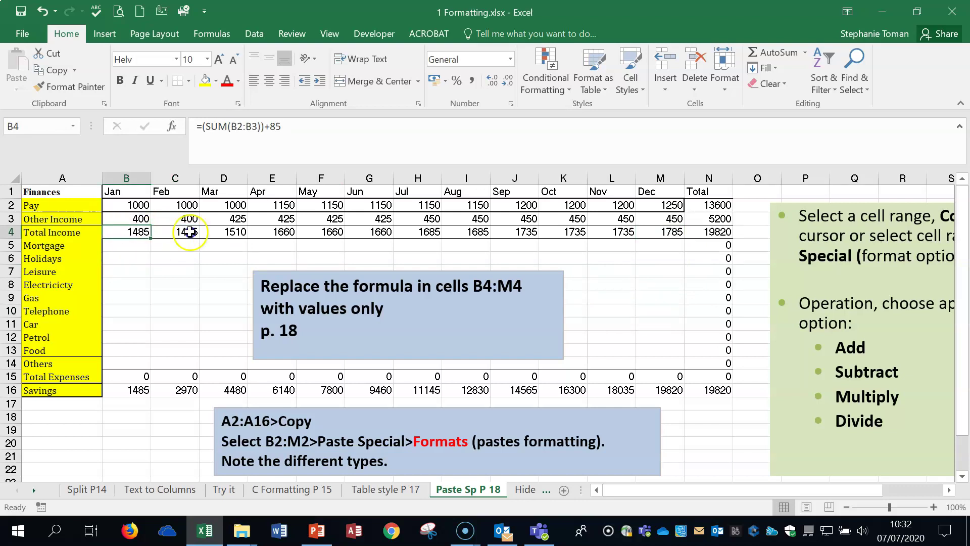
left_click_drag(189, 232, 671, 232)
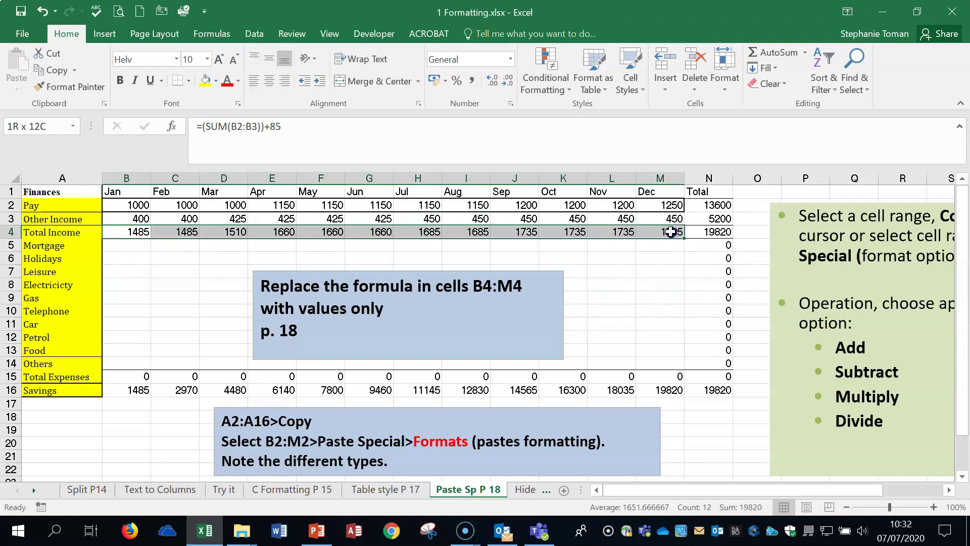
right_click(671, 232)
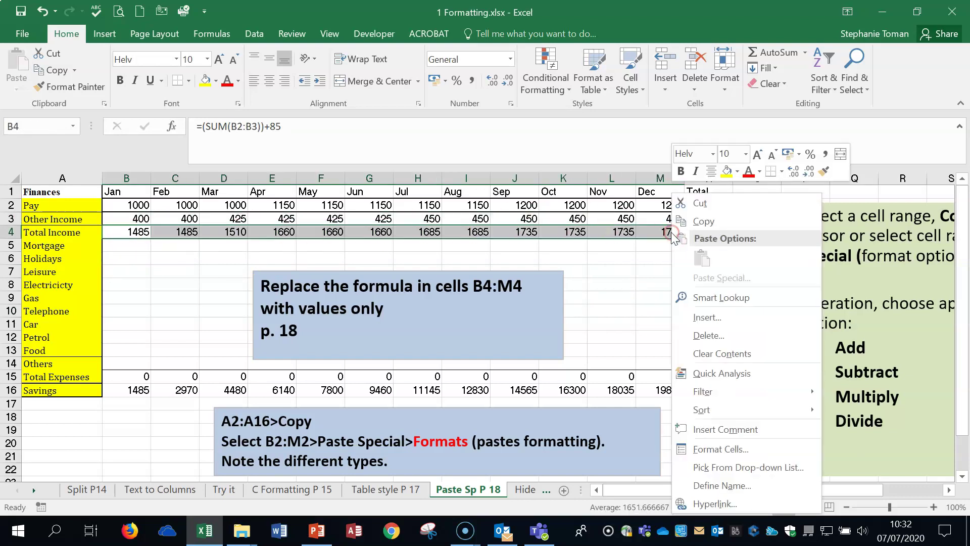
left_click(705, 222)
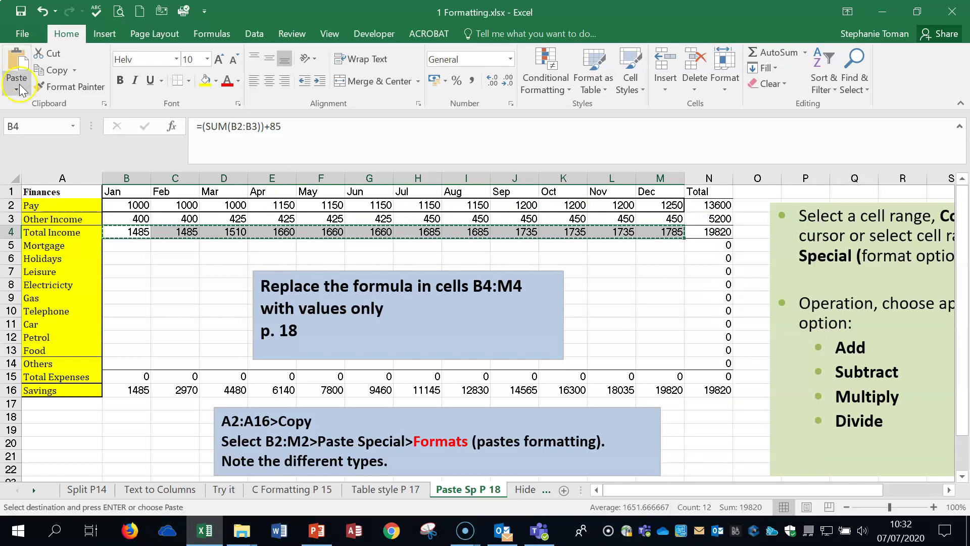
left_click(17, 90)
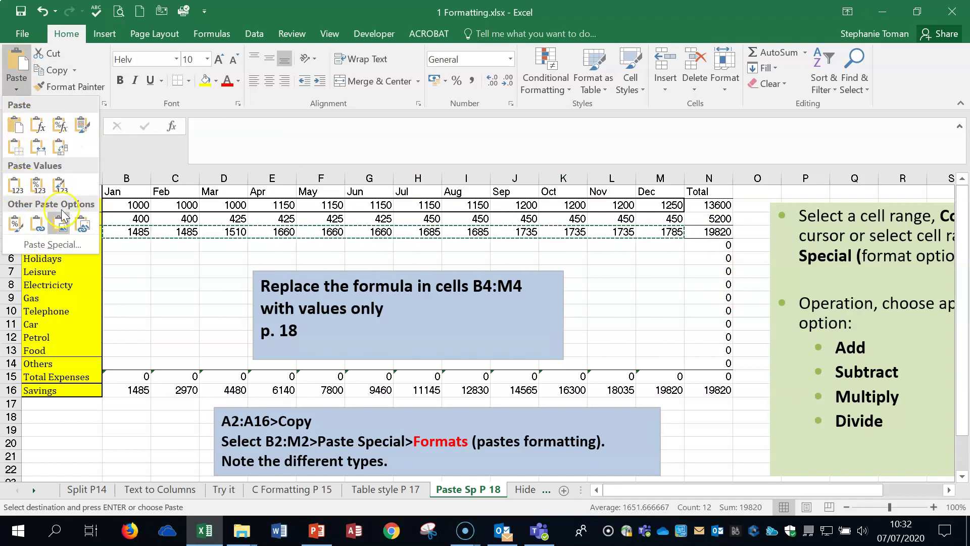
left_click(53, 245)
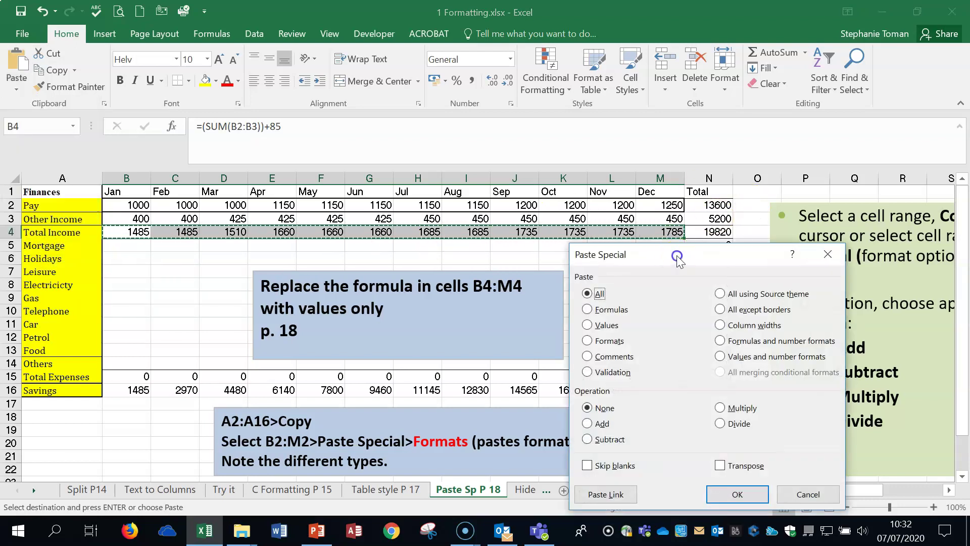
left_click_drag(678, 259, 772, 256)
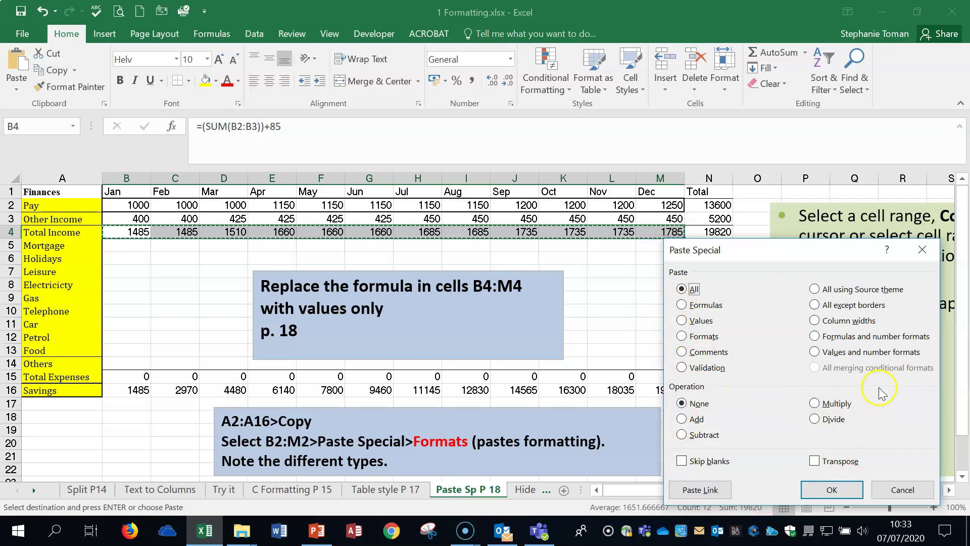
left_click_drag(806, 263, 817, 197)
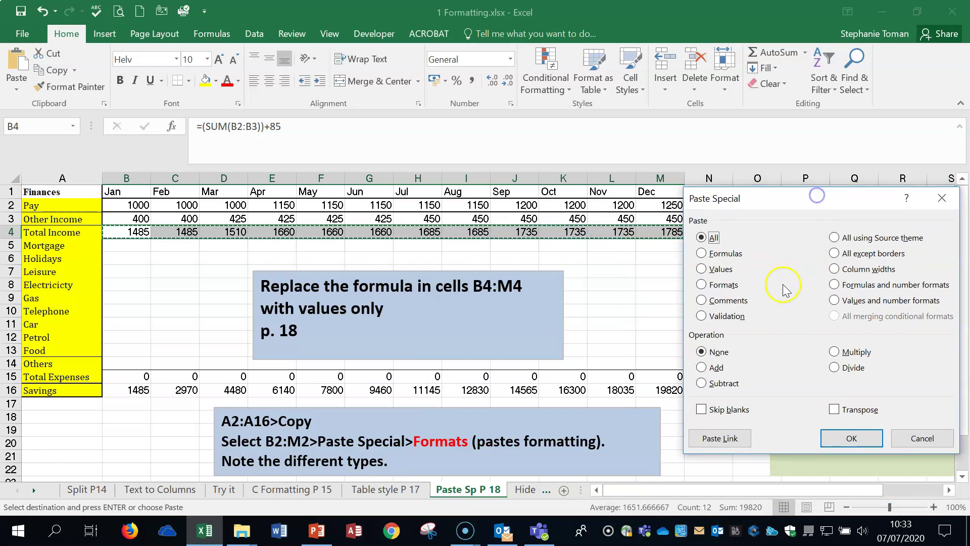
left_click(703, 269)
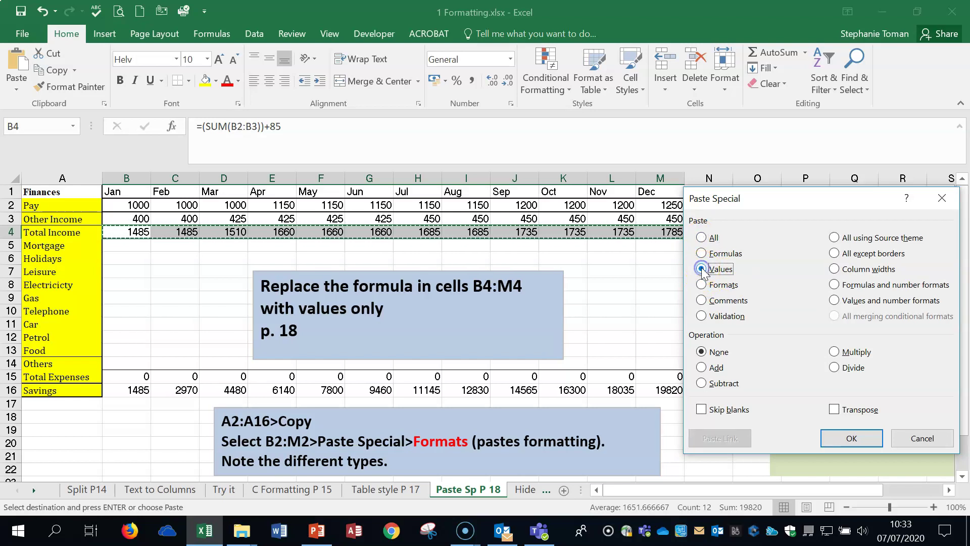
left_click(853, 437)
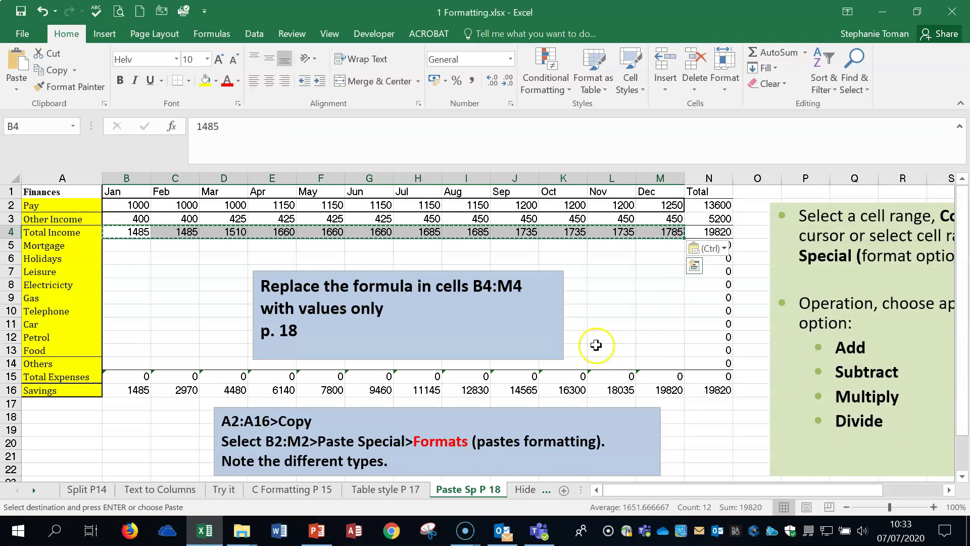
key("Escape")
- Confirm cells C4 through H4 now hold plain numbers instead of formulas
left_click(182, 232)
left_click(237, 231)
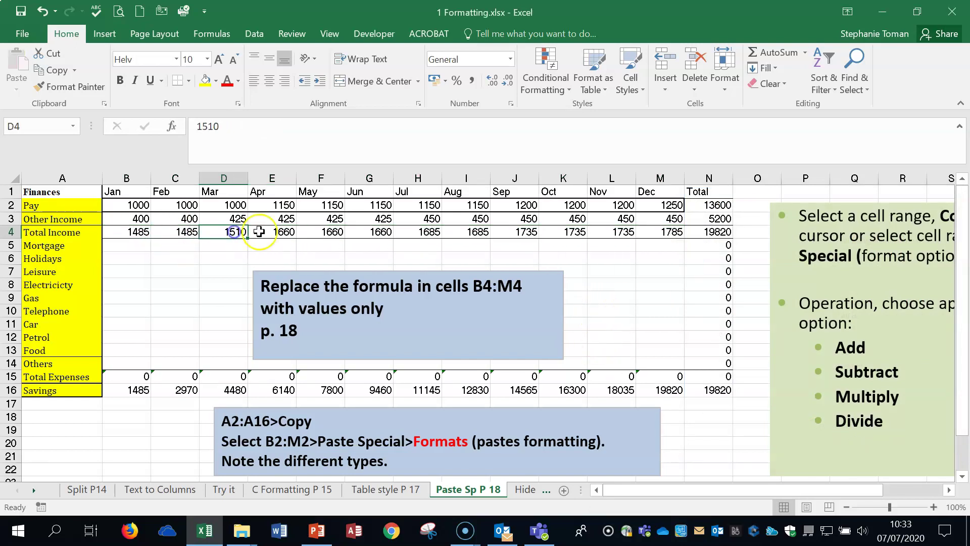
left_click(283, 232)
left_click(329, 232)
left_click(375, 232)
left_click(421, 232)
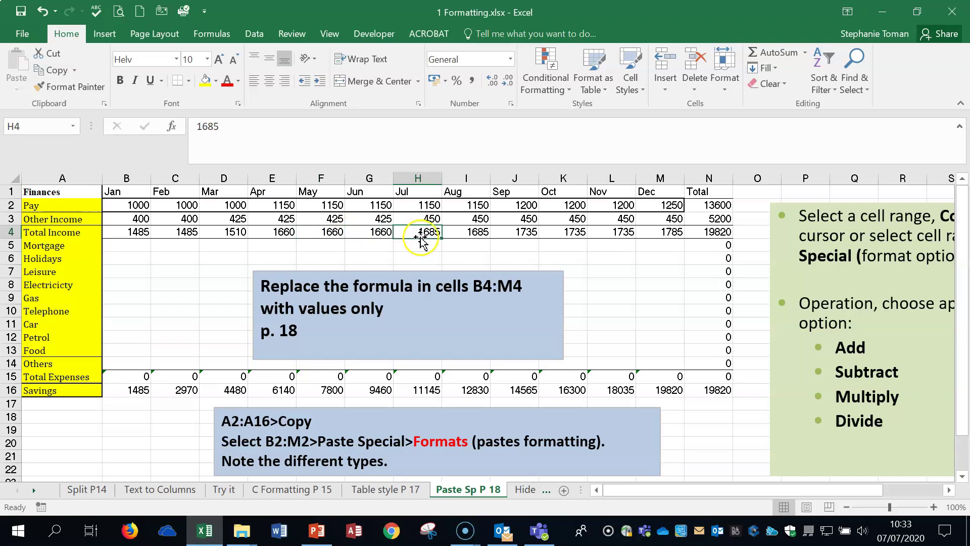
left_click(57, 206)
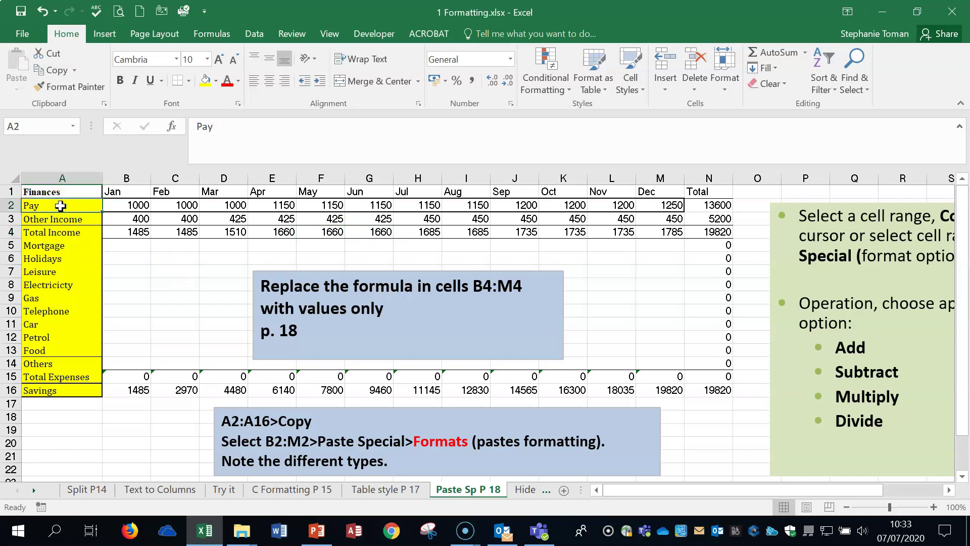
- Copy A2:A16 and Paste Special only its Formats onto the month headings B1:N1
left_click_drag(61, 206, 45, 387)
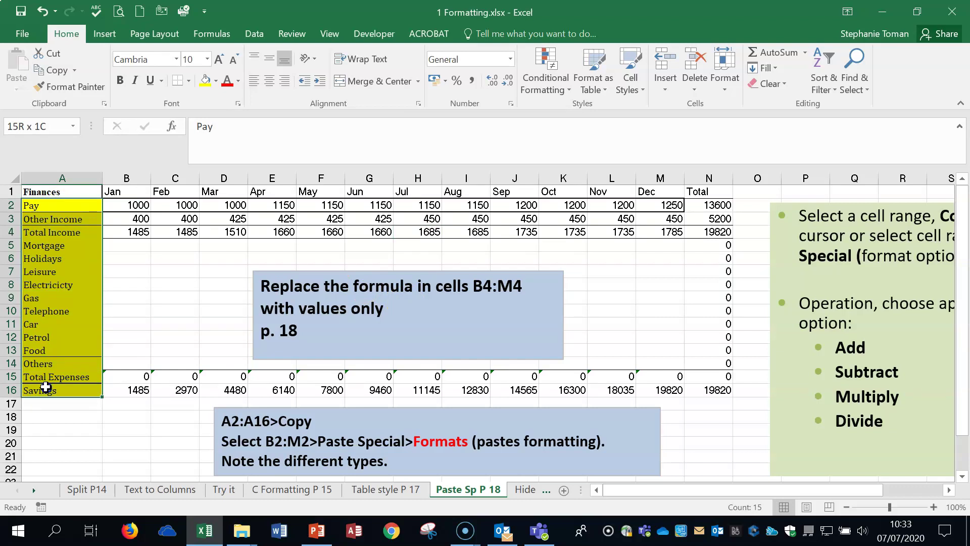
left_click_drag(45, 388, 45, 388)
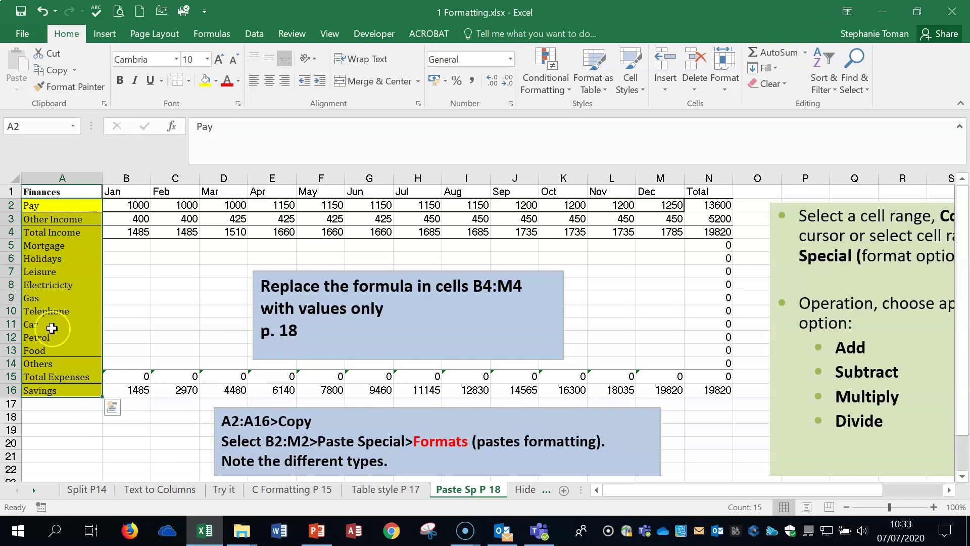
right_click(57, 256)
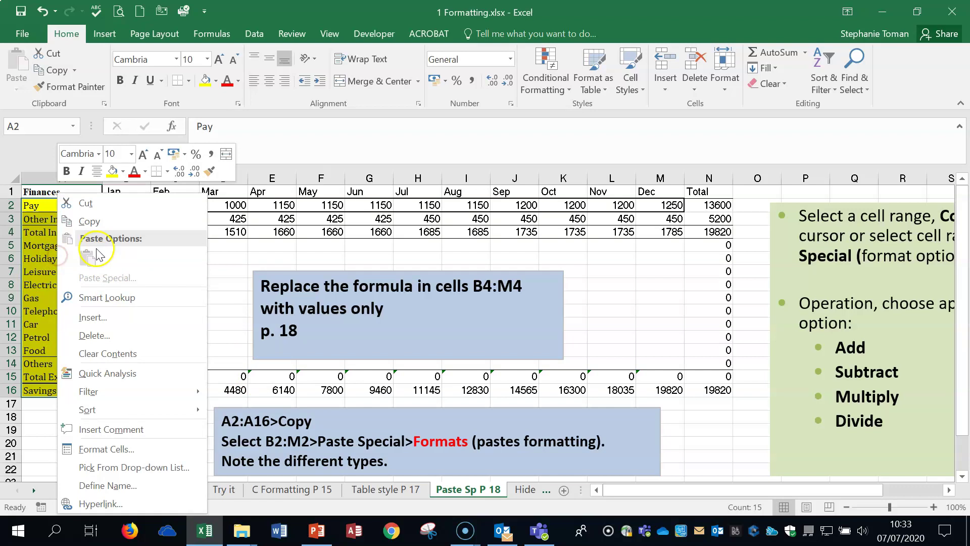
left_click(84, 221)
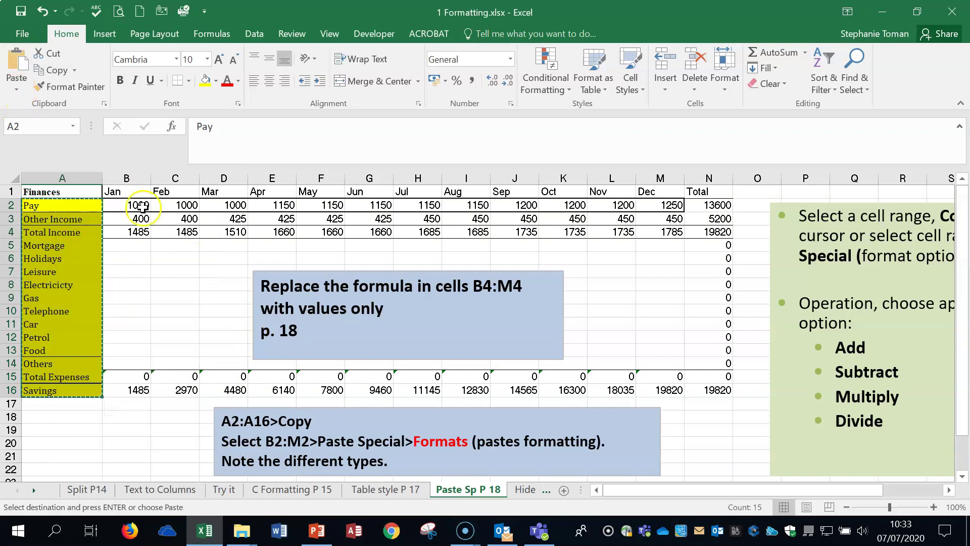
left_click_drag(131, 191, 707, 193)
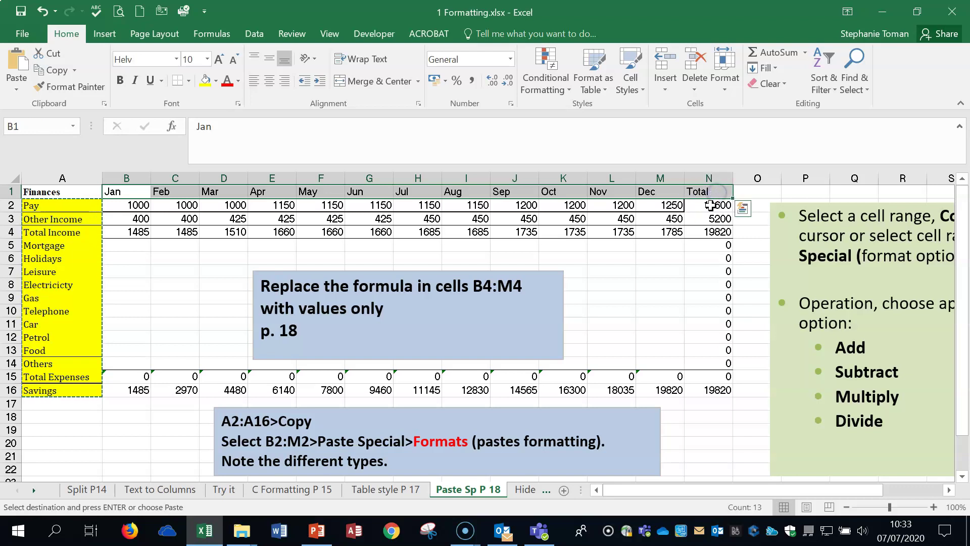
left_click(16, 90)
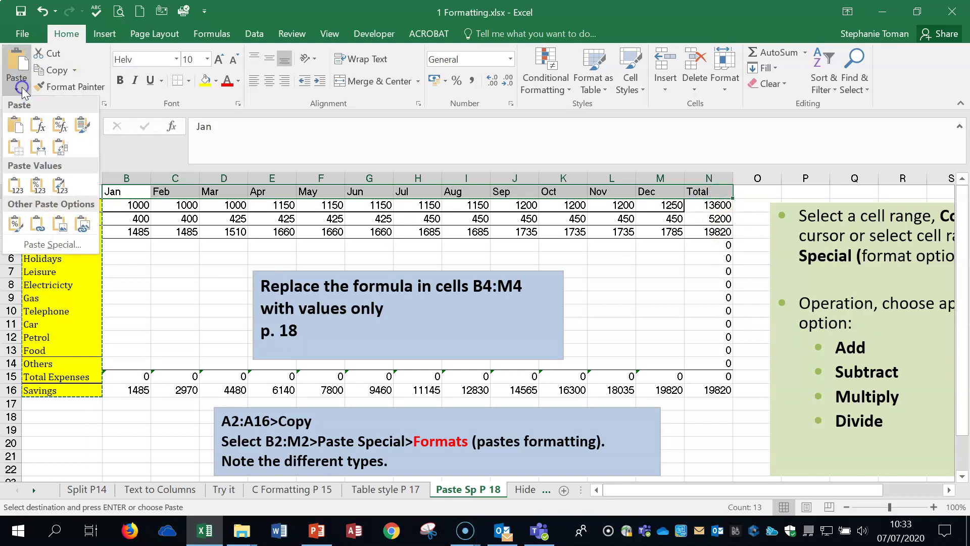
left_click(53, 245)
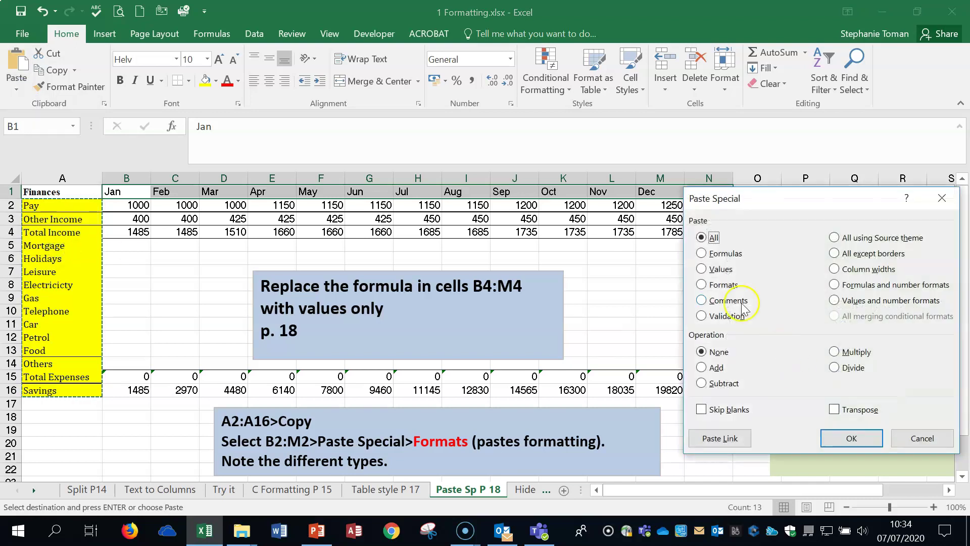
left_click(707, 285)
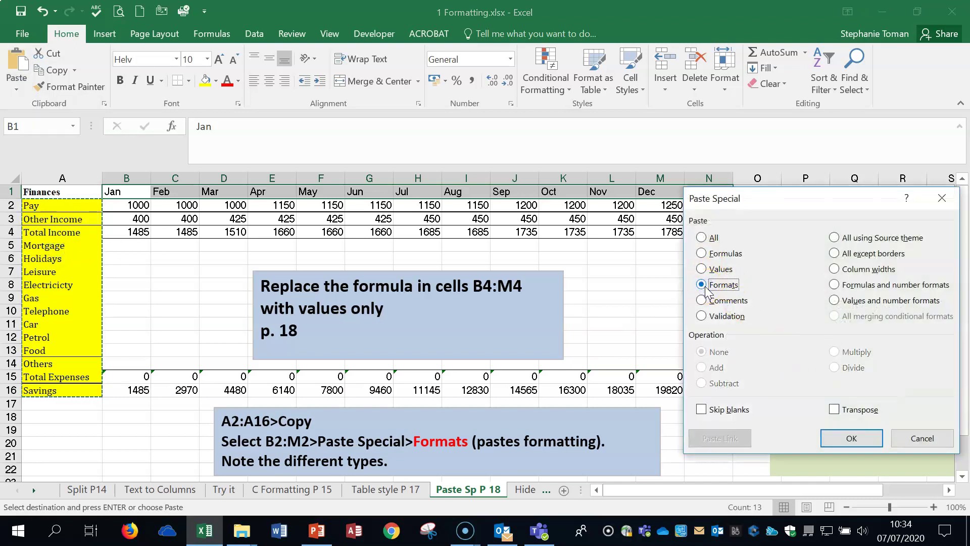
left_click(858, 441)
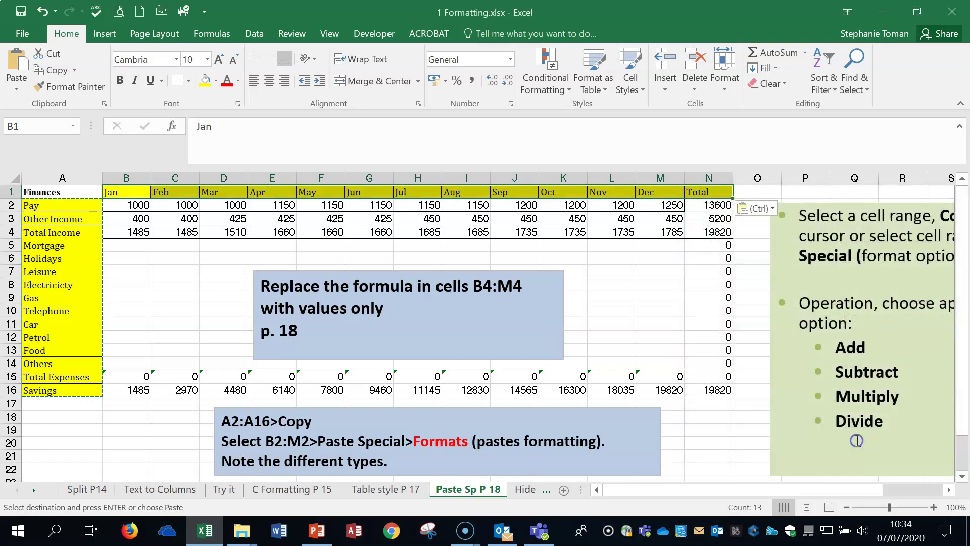
left_click(672, 331)
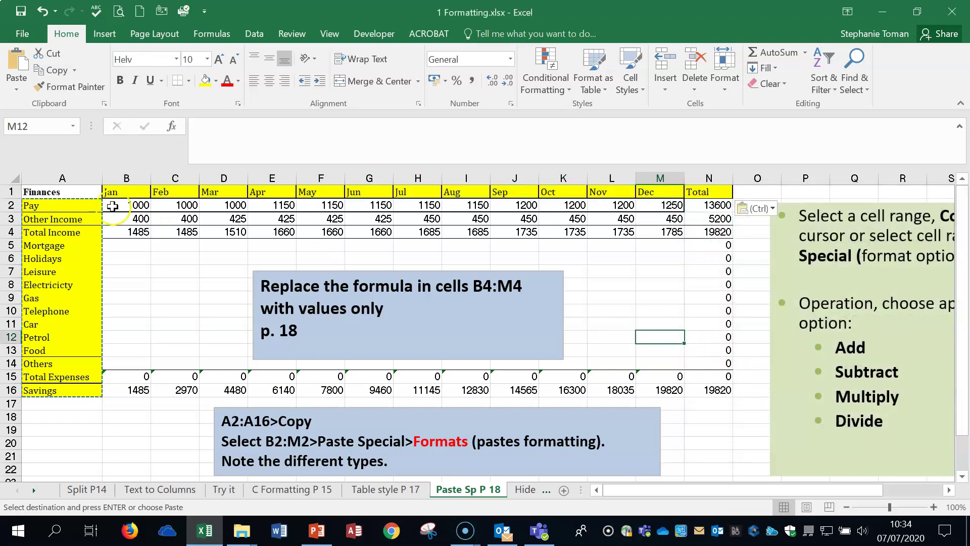
- Cancel the copy marquee with Esc and go to the Hide Window sheet
key("Escape")
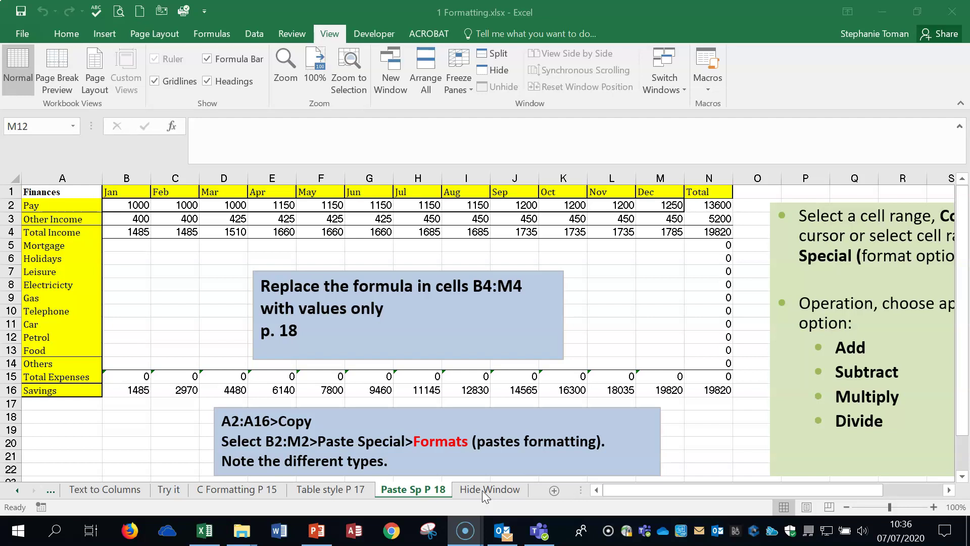
left_click(482, 490)
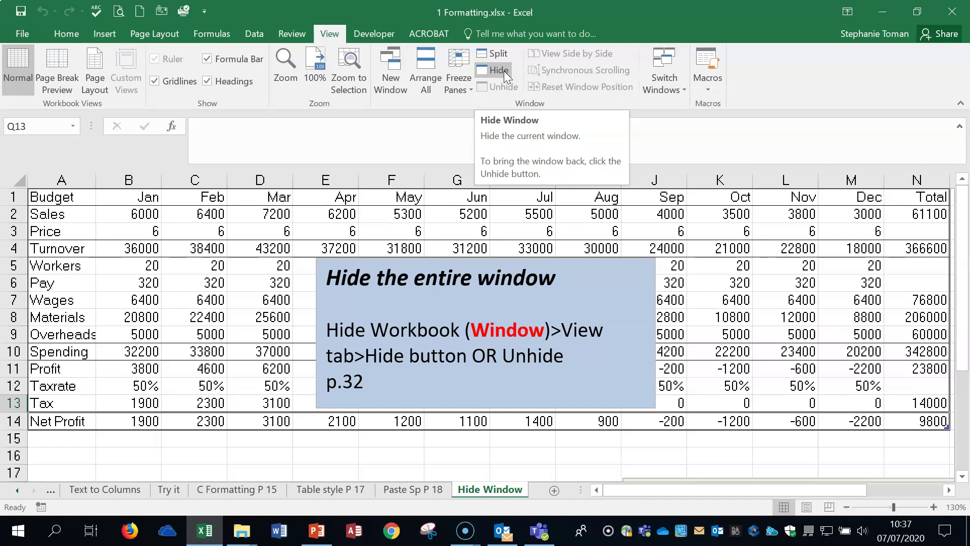
right_click(505, 490)
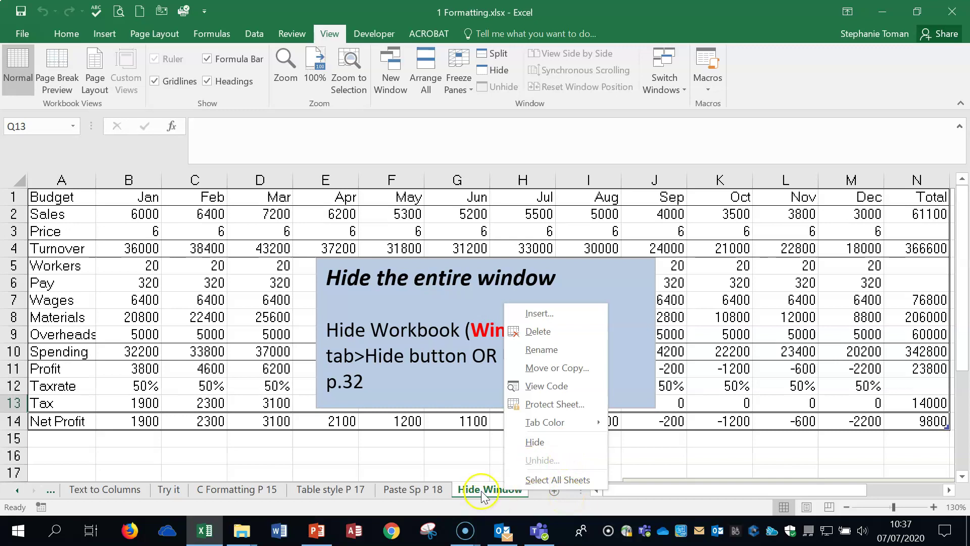
left_click(458, 473)
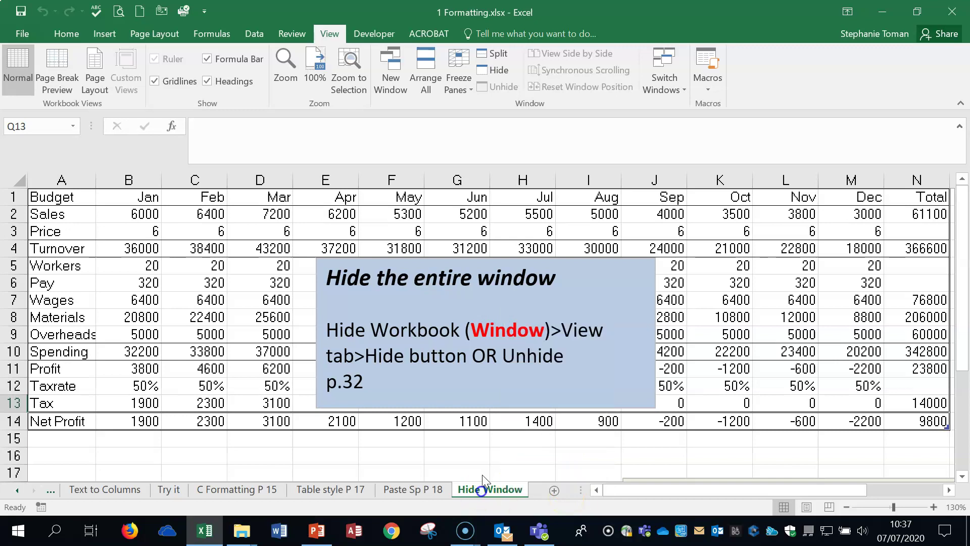
left_click(499, 71)
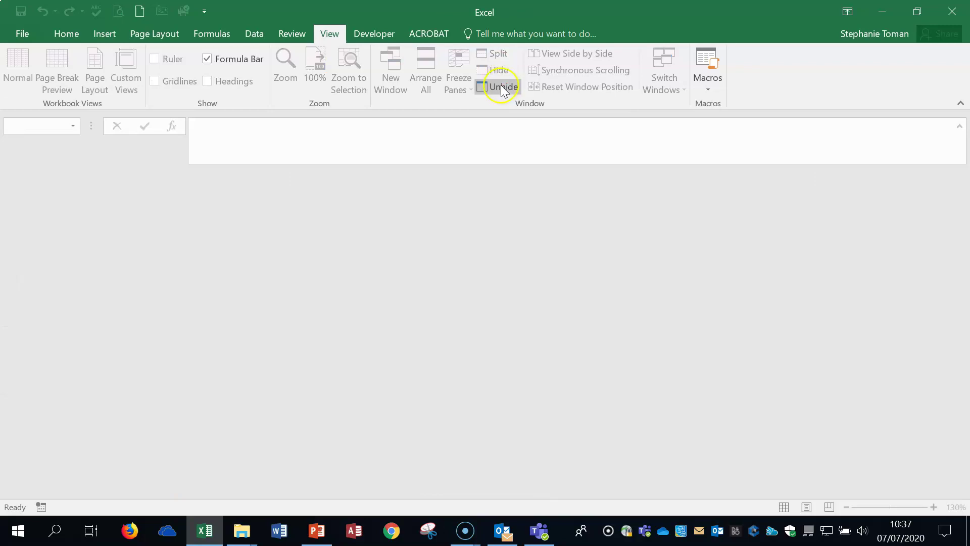
left_click(501, 87)
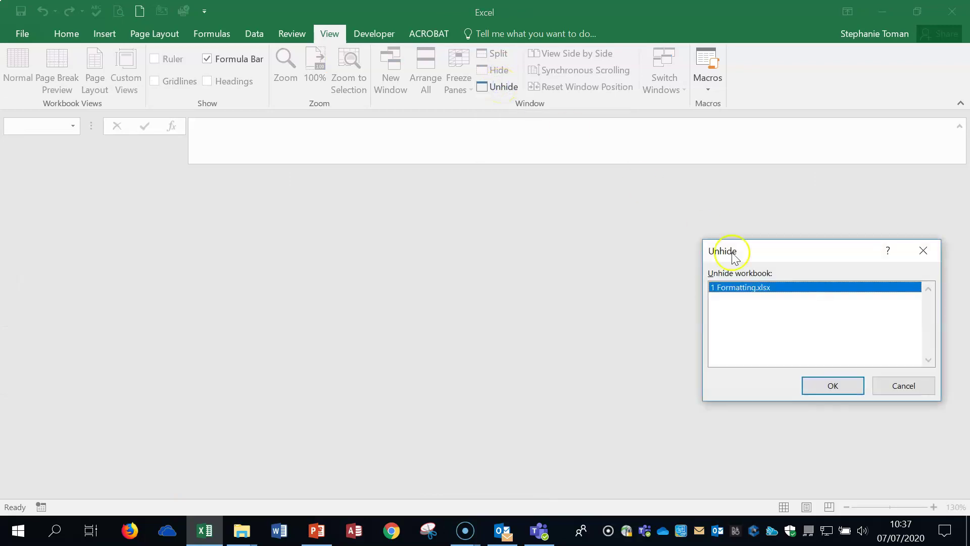
left_click(829, 392)
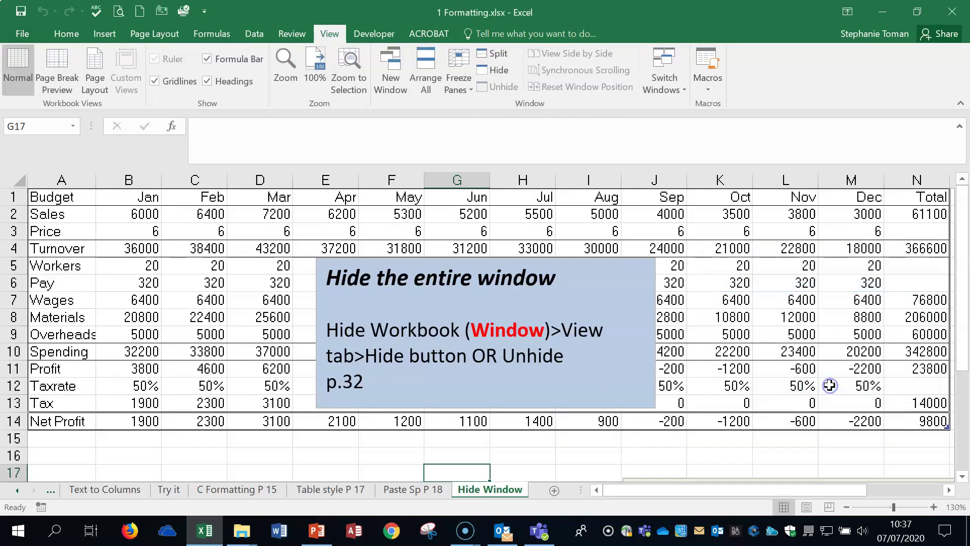
right_click(497, 489)
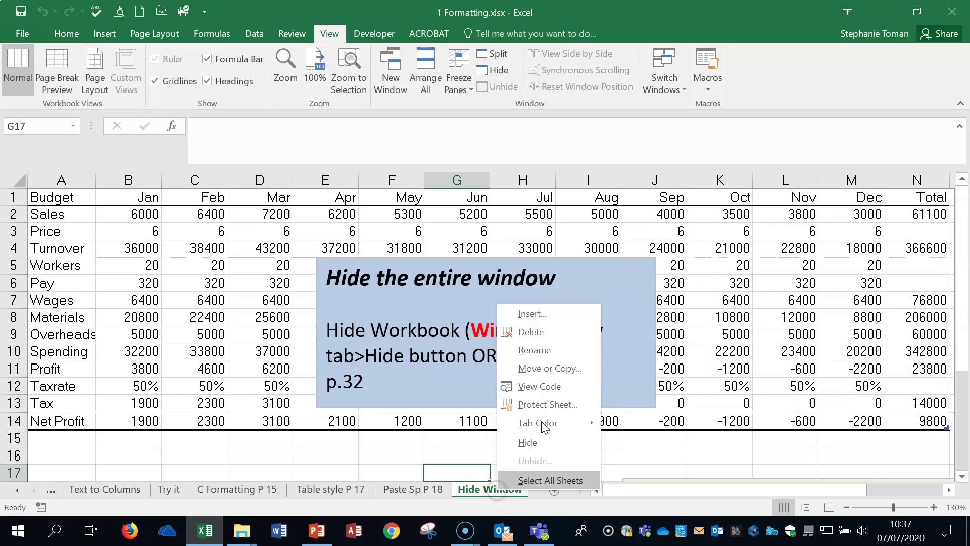
left_click(527, 443)
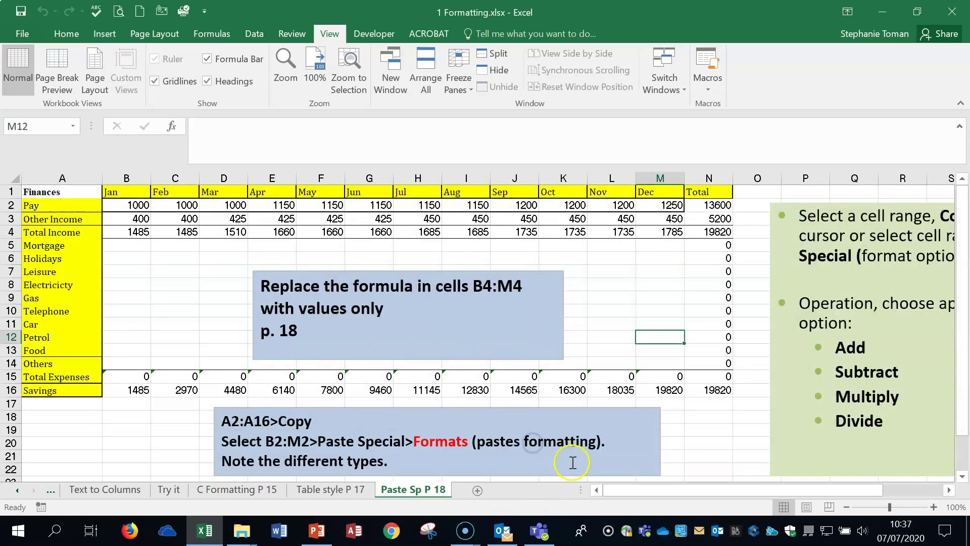
right_click(429, 494)
left_click(464, 462)
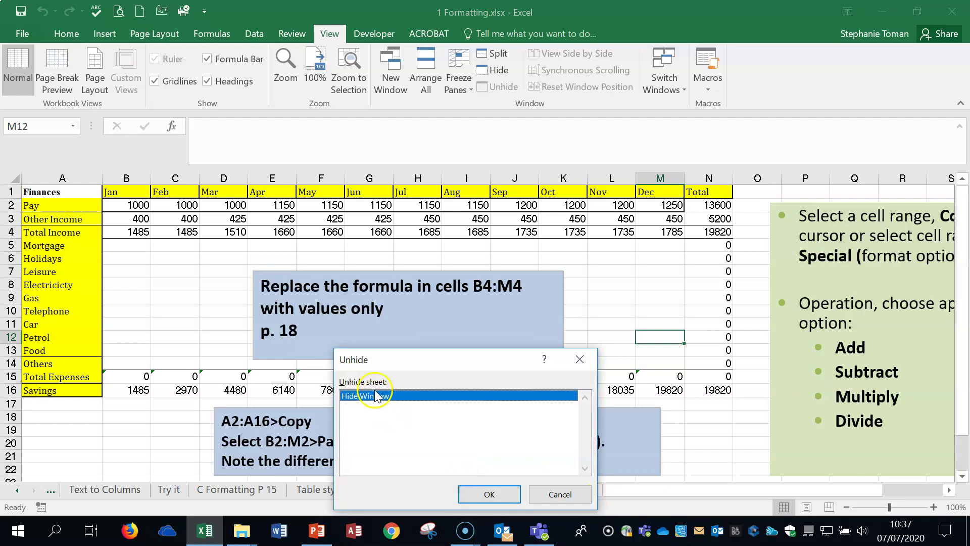
left_click(514, 495)
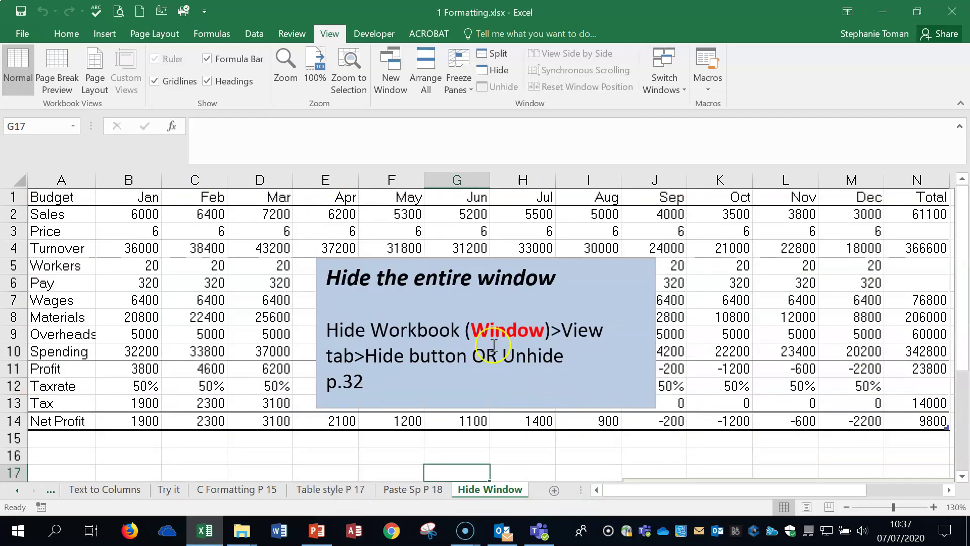
left_click(654, 452)
left_click(730, 455)
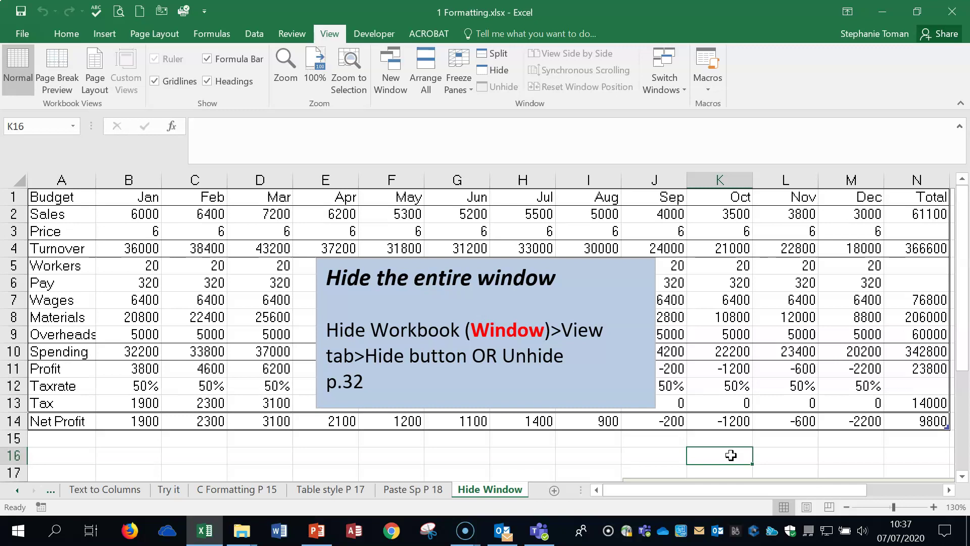
left_click(728, 459)
left_click(19, 531)
left_click(17, 528)
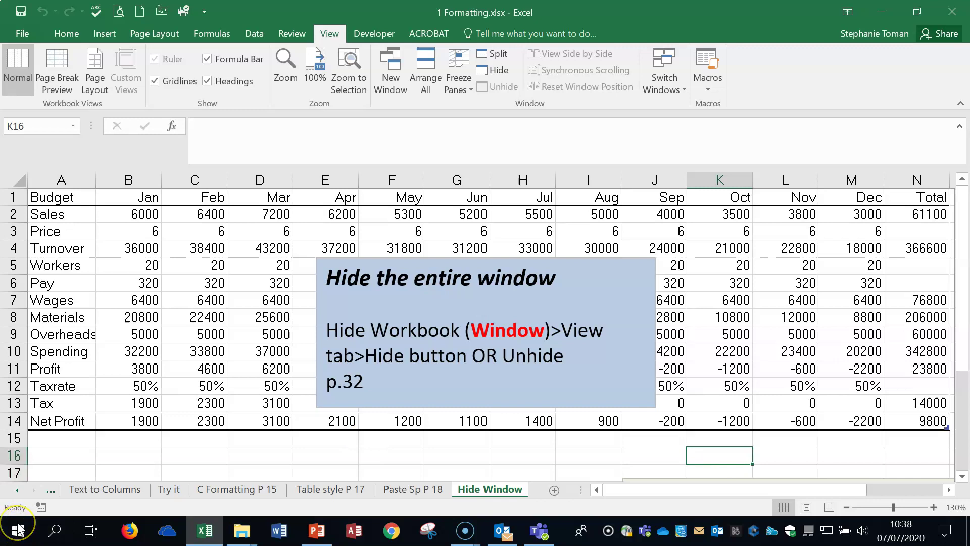